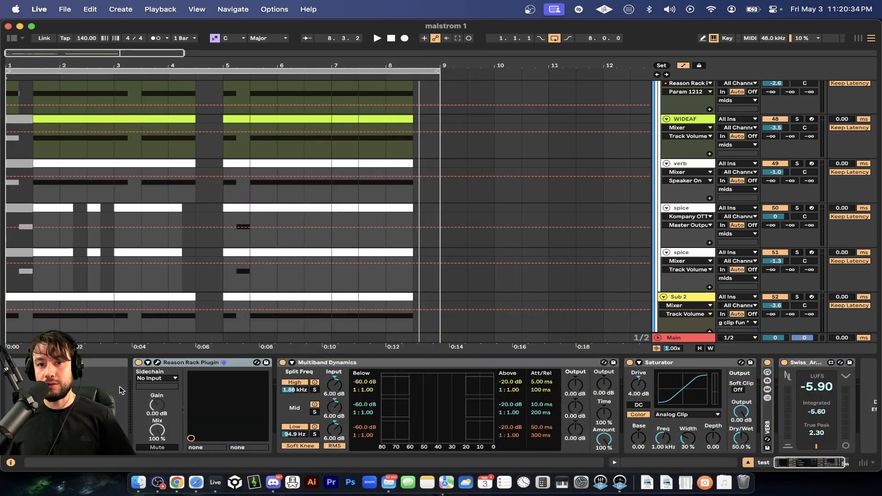
Hide the device chain and play the full arrangement from bar 1, with the first Sub 2 clip selected.
key(super+alt+l)
scroll(86, 334, up, 1)
scroll(46, 312, left, 1)
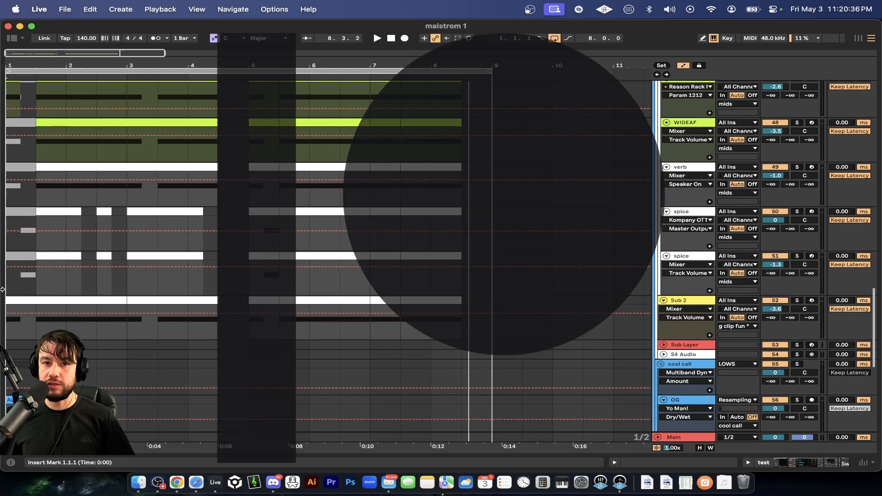
click(20, 296)
scroll(46, 301, up, 3)
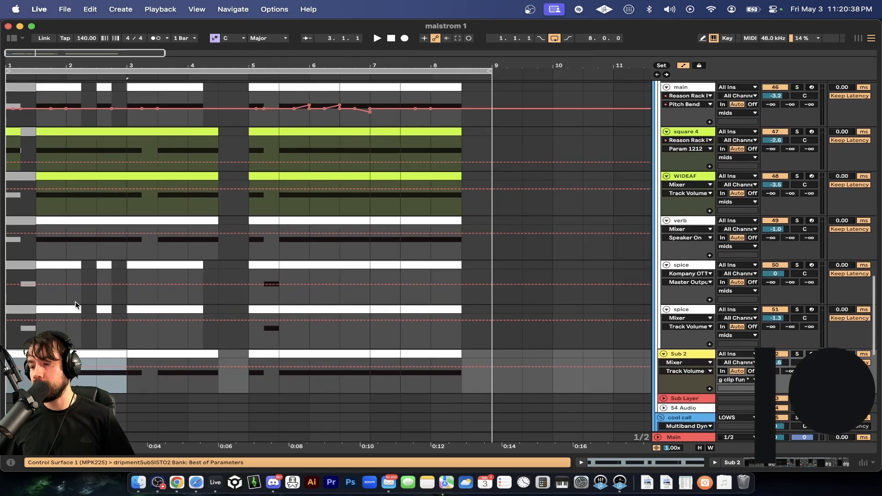
key(space)
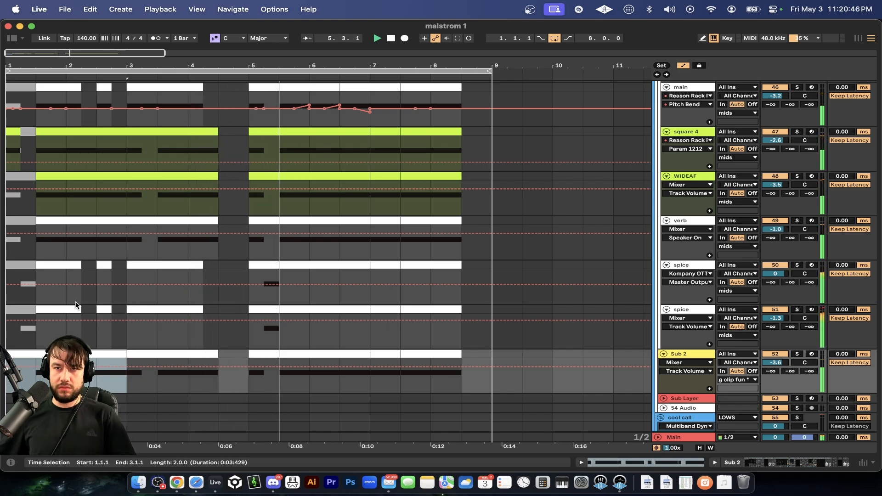
scroll(236, 266, up, 1)
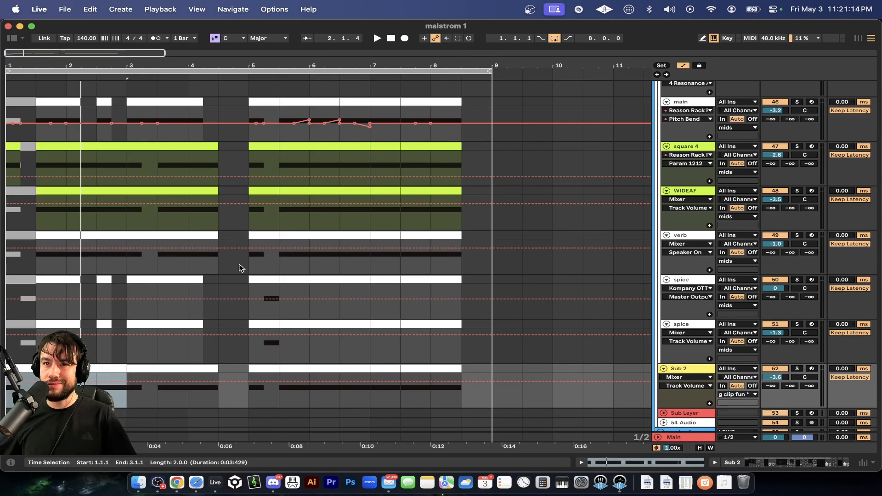
Solo the main track and inspect the Malström and Objekt synths inside its Reason Rack Plugin, closing the plugin window when done.
scroll(241, 252, up, 10)
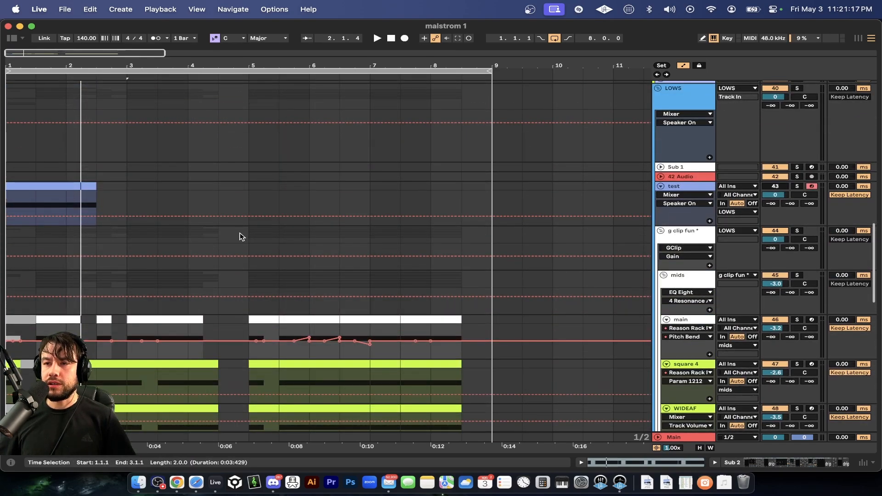
scroll(240, 232, up, 1)
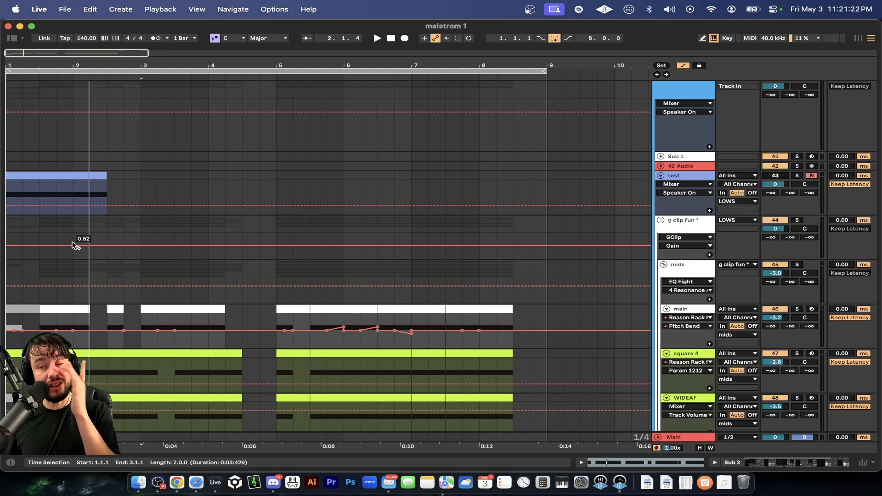
scroll(687, 346, down, 3)
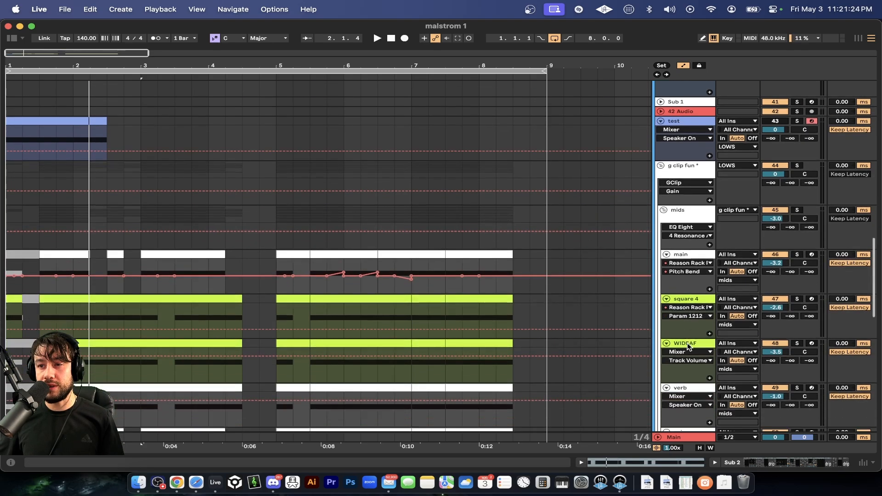
double_click(684, 255)
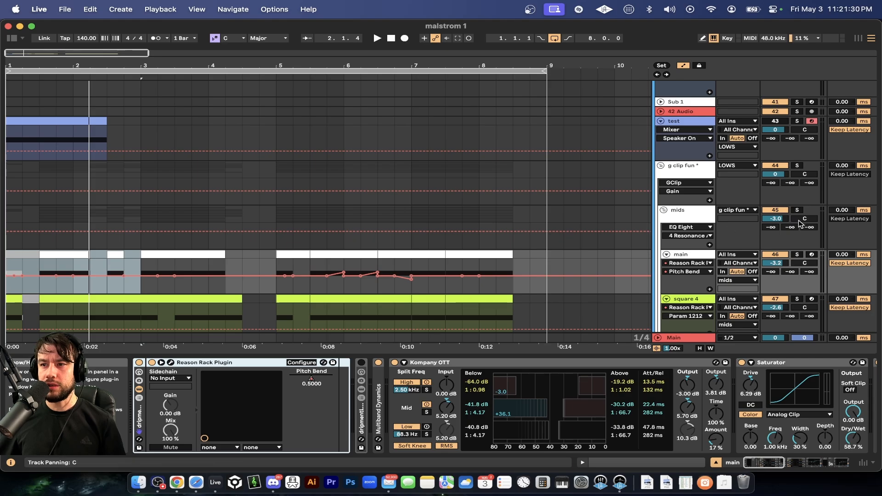
scroll(264, 221, down, 3)
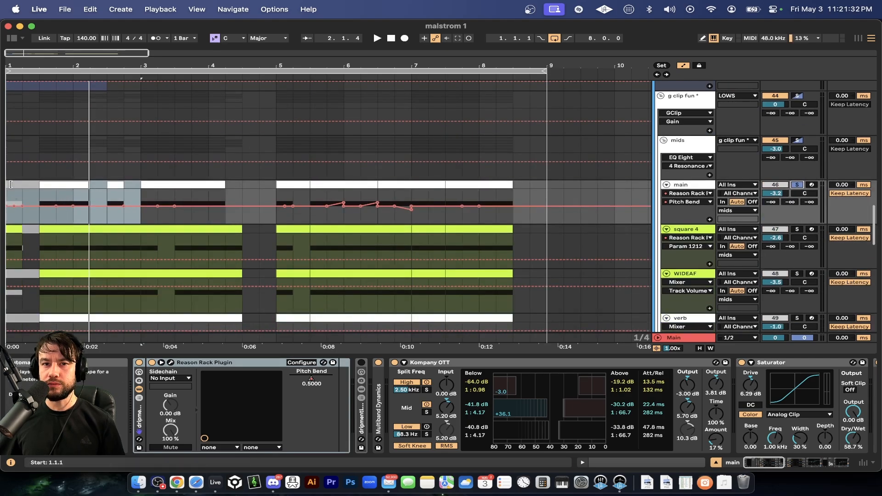
click(170, 363)
scroll(622, 266, down, 4)
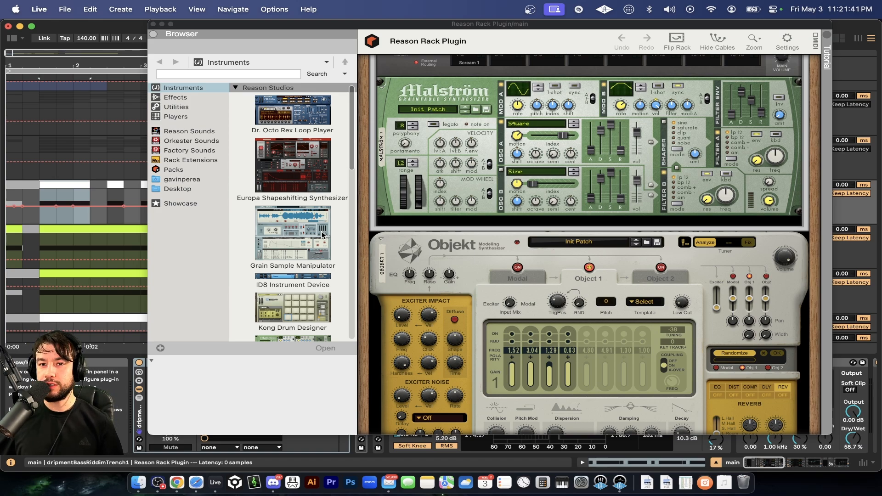
click(153, 24)
Hide the device chain and audition the main and square 4 tracks in solo, one after the other, from 1.3.1.
click(131, 355)
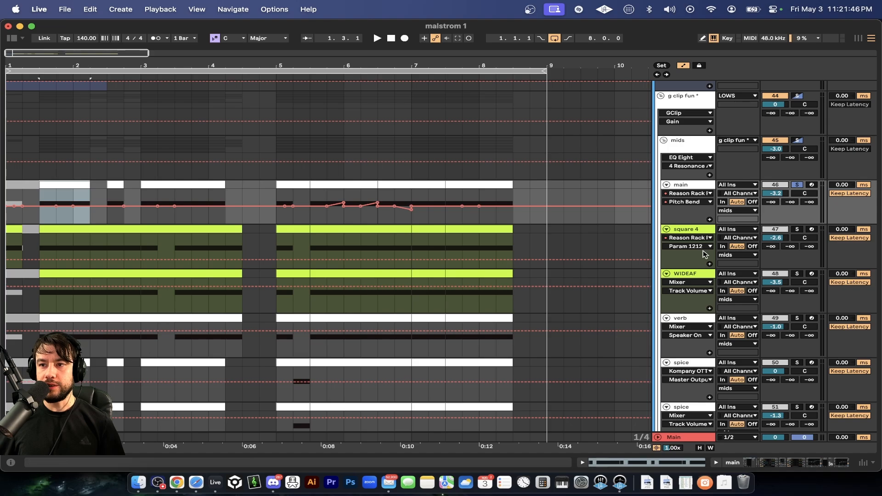
key(space)
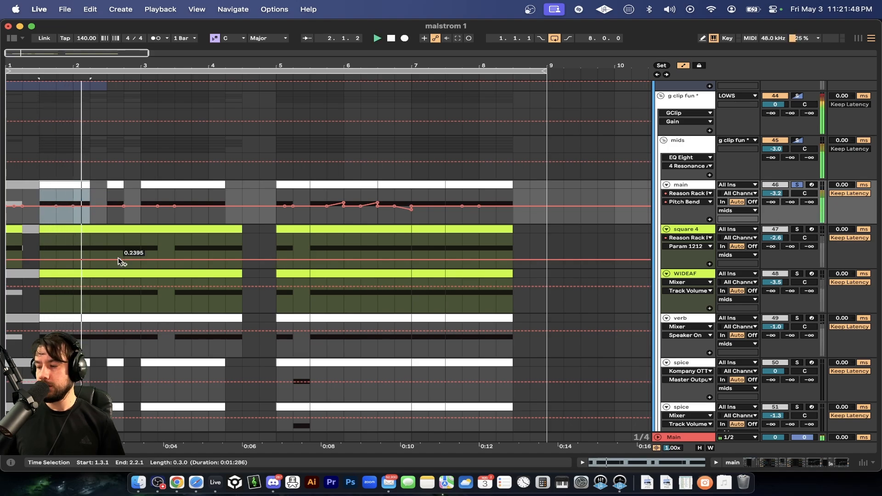
key(space)
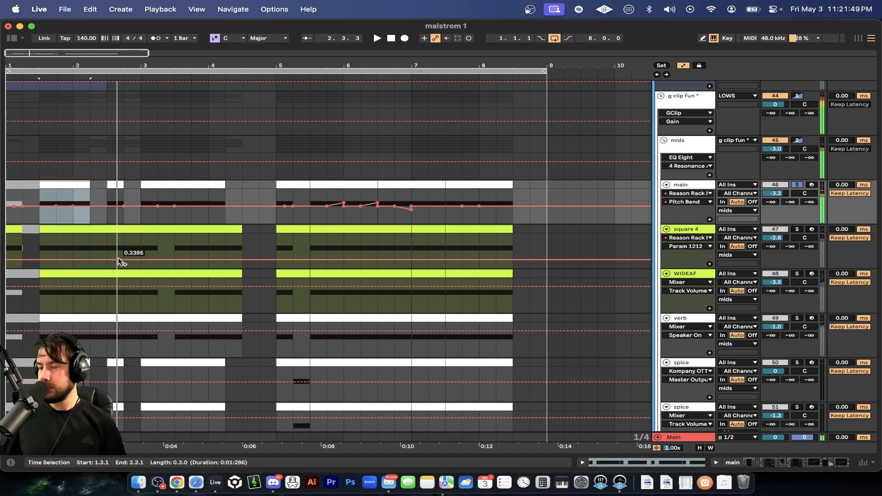
click(797, 230)
key(space)
scroll(528, 243, down, 3)
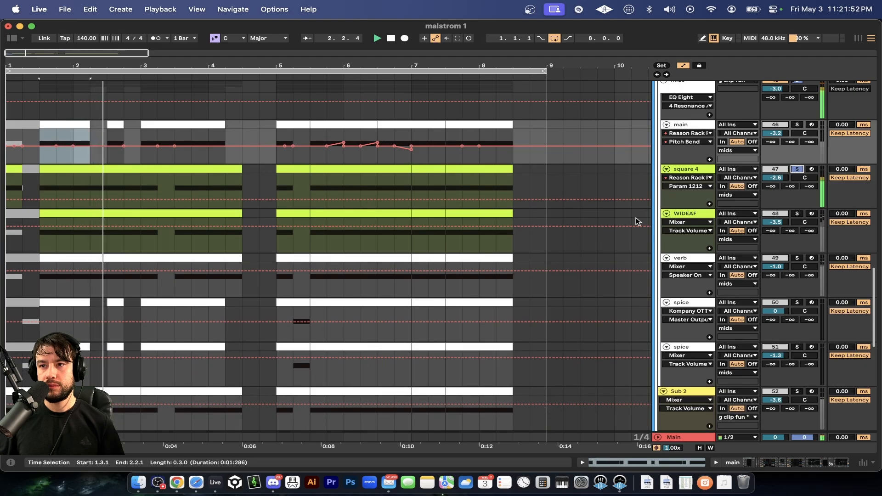
key(space)
Audition the WIDEAF and verb tracks in solo, one after the other, from 1.3.1.
click(797, 214)
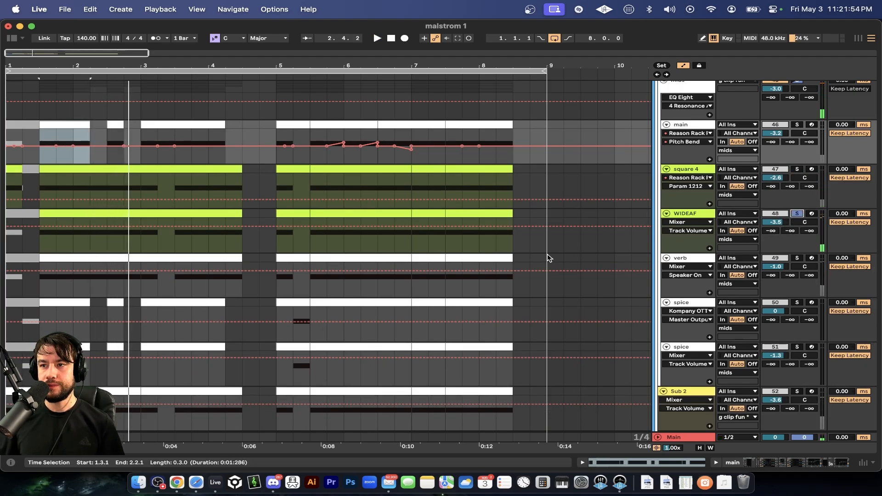
click(680, 217)
key(space)
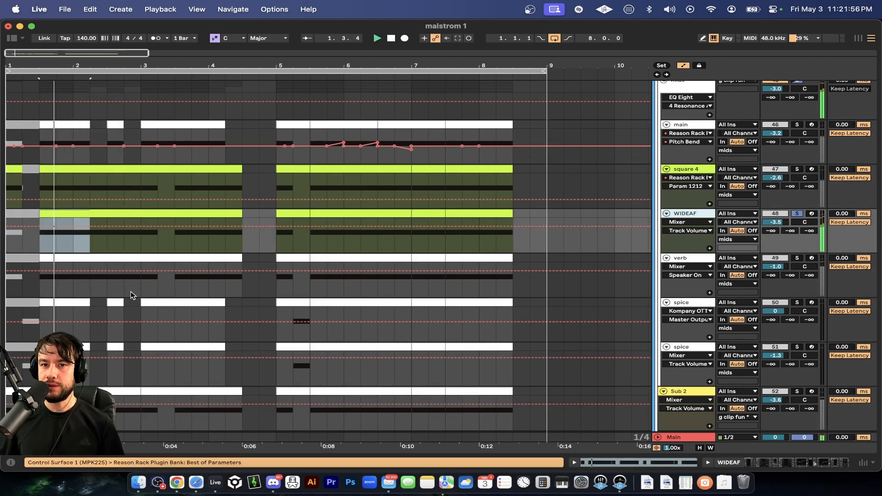
click(796, 259)
key(space)
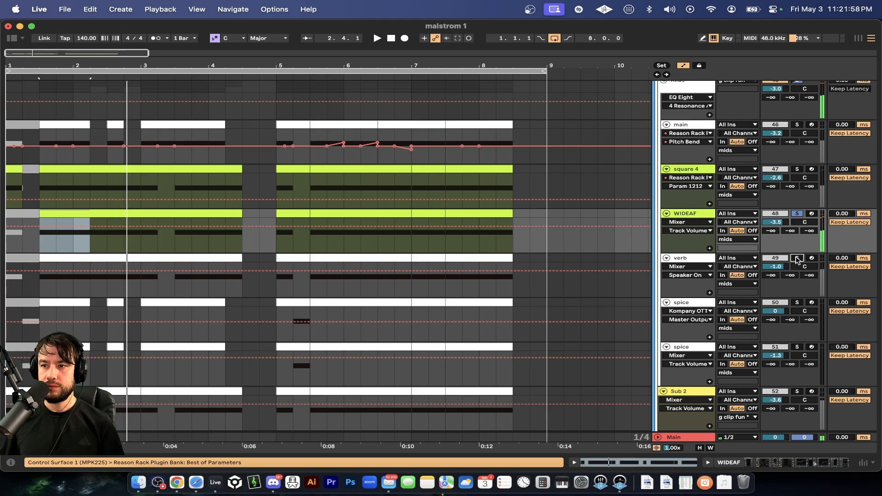
click(109, 257)
key(space)
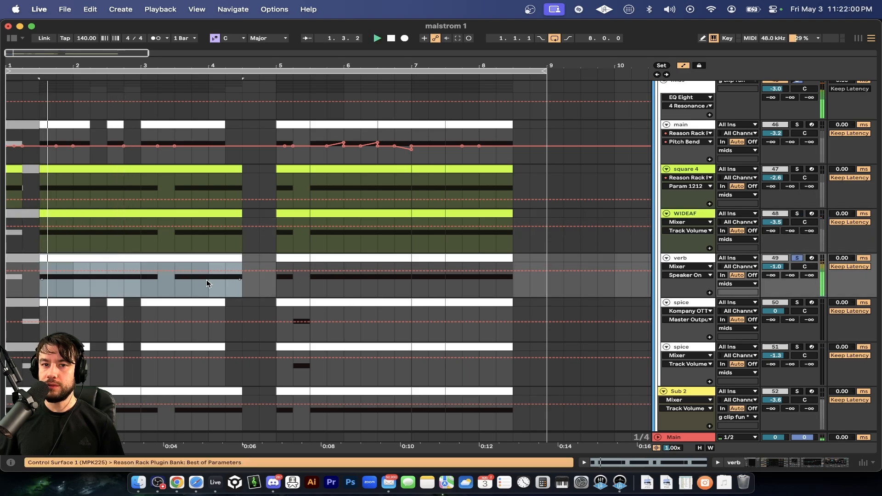
Solo the Sub 2 track, listen to it on its own and stop playback.
scroll(124, 285, down, 2)
scroll(91, 305, down, 5)
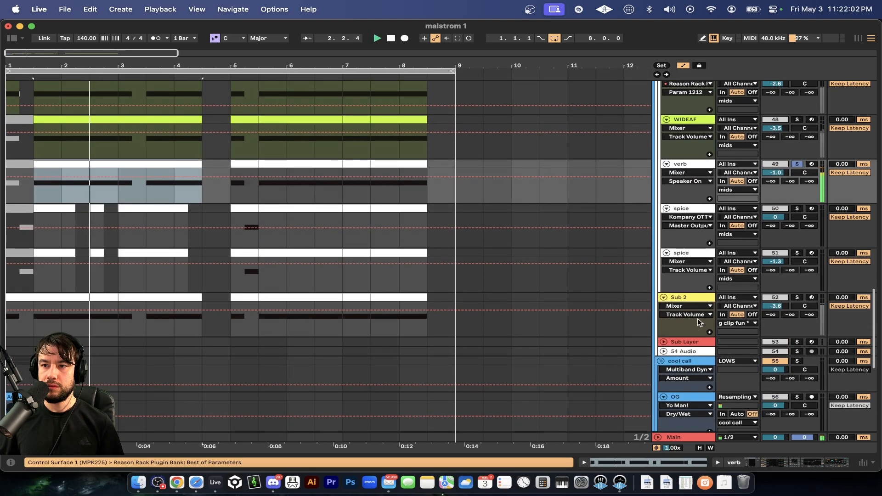
click(797, 306)
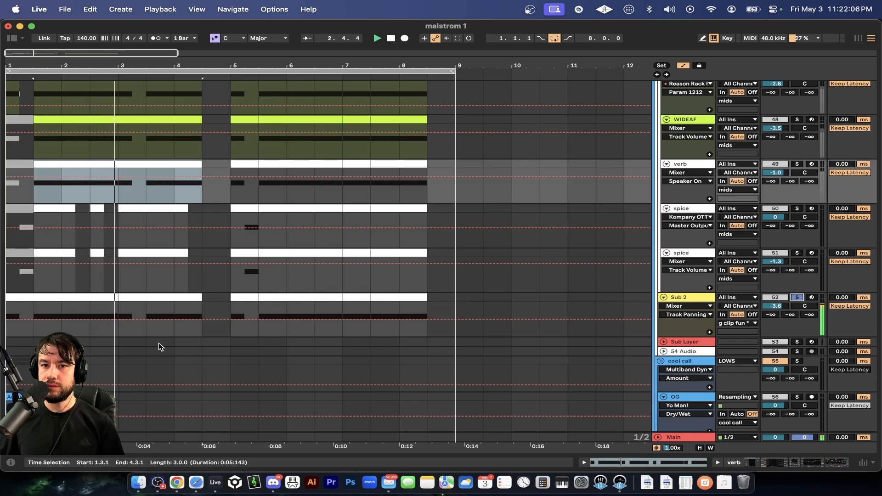
scroll(122, 354, down, 3)
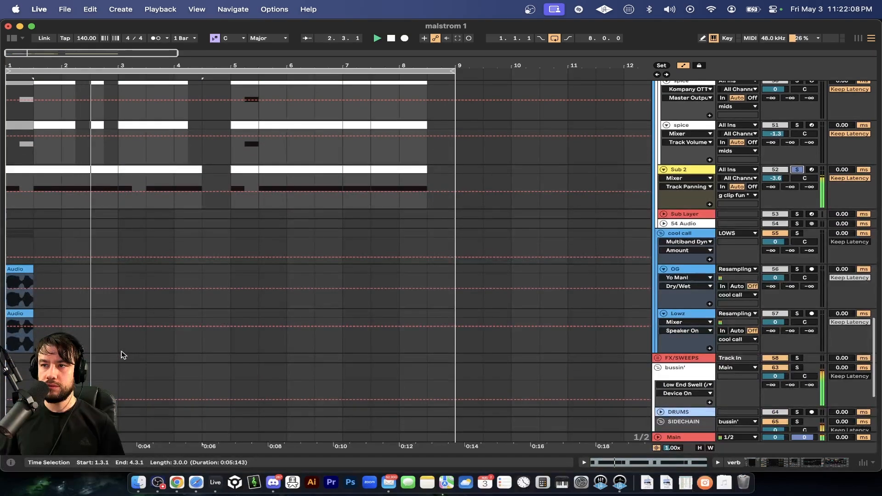
key(space)
Look over the layers routed into the mids group and select the mids group track.
scroll(122, 354, up, 10)
scroll(122, 354, up, 2)
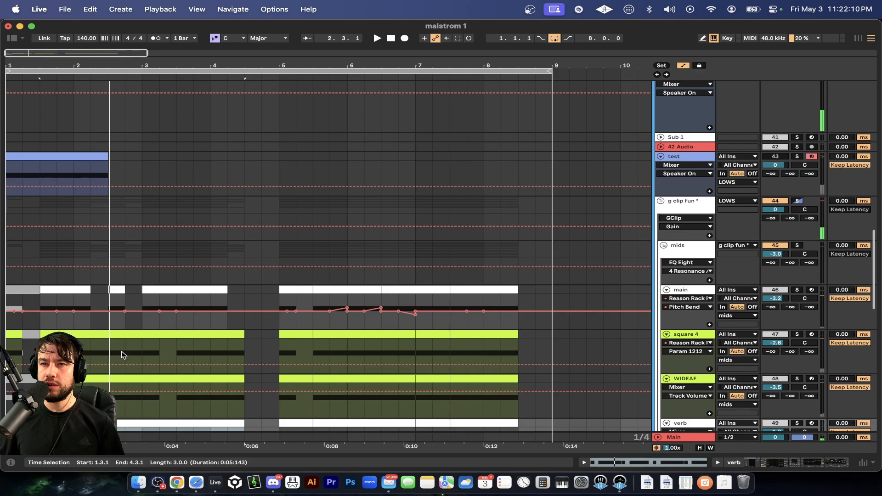
scroll(121, 354, down, 4)
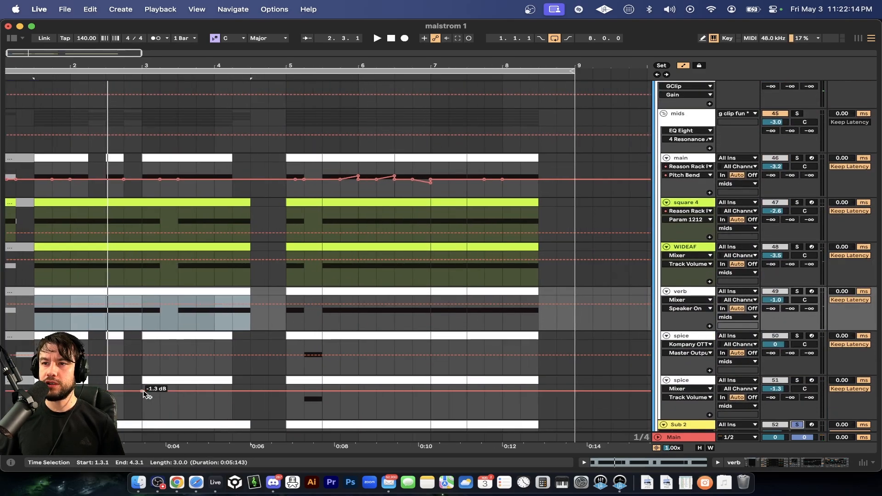
scroll(146, 395, up, 6)
scroll(146, 395, down, 2)
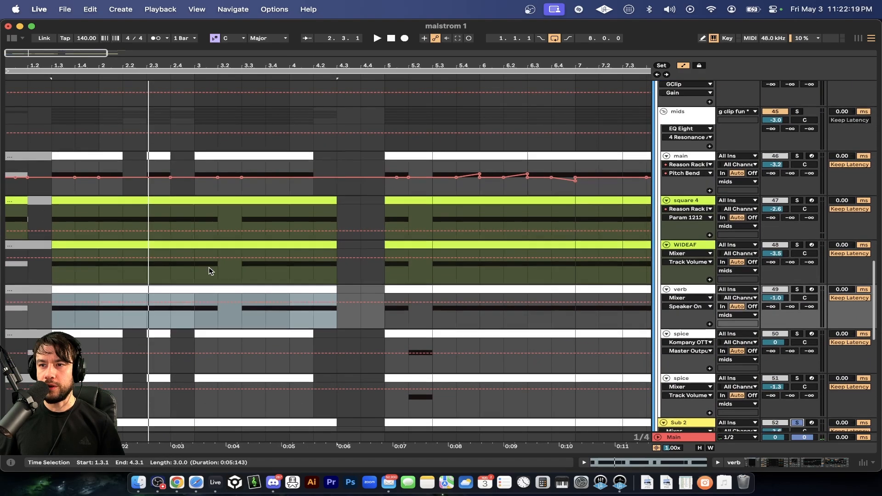
scroll(209, 269, up, 6)
scroll(208, 269, down, 1)
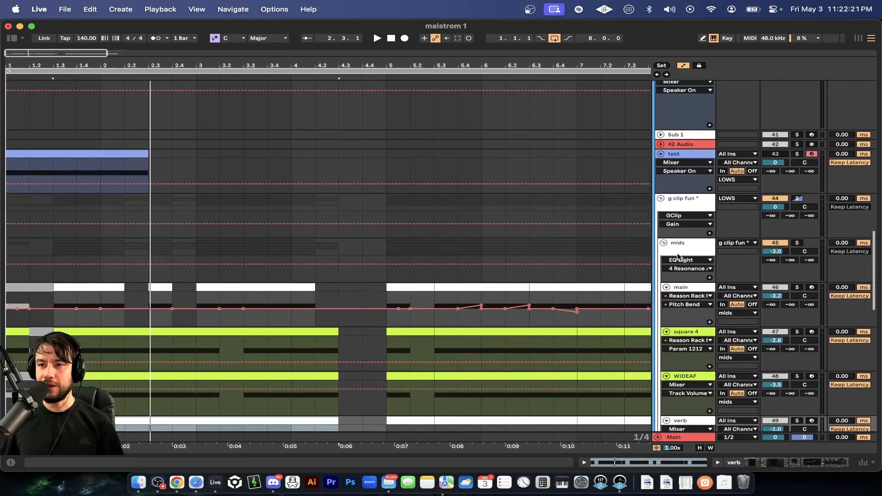
click(677, 251)
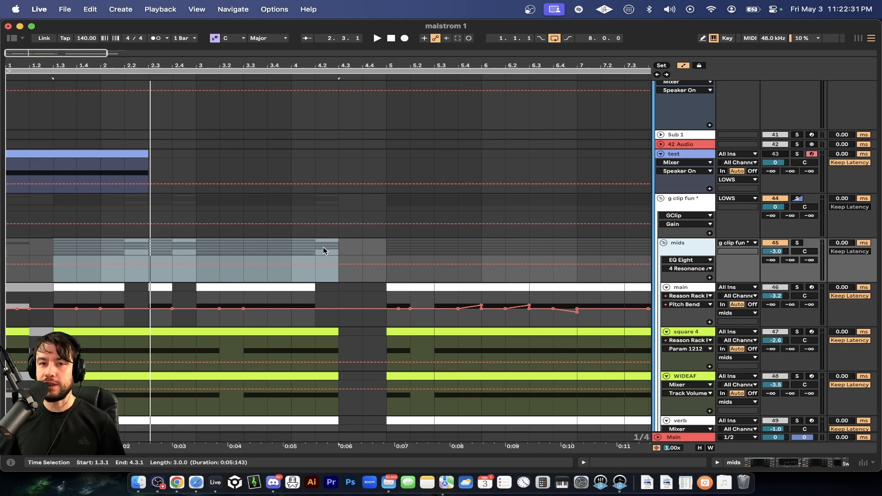
Select the test track's clip and compare it with the mids group over the same time range.
scroll(323, 248, up, 5)
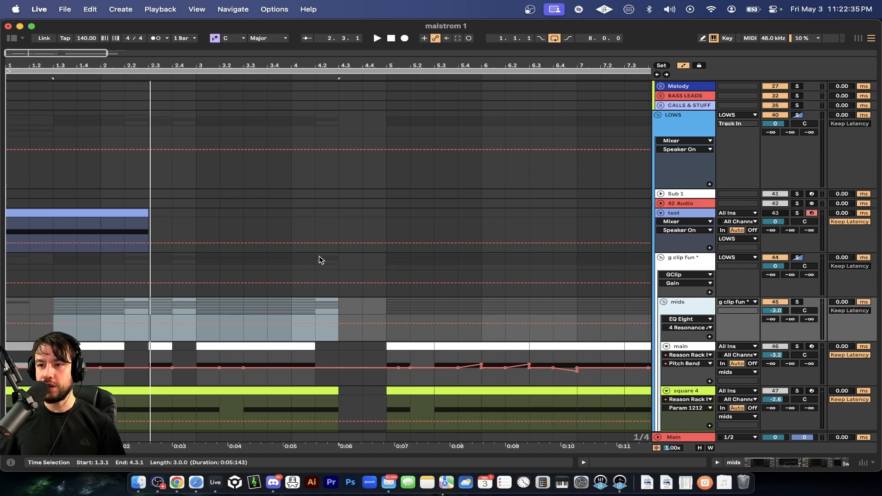
click(102, 214)
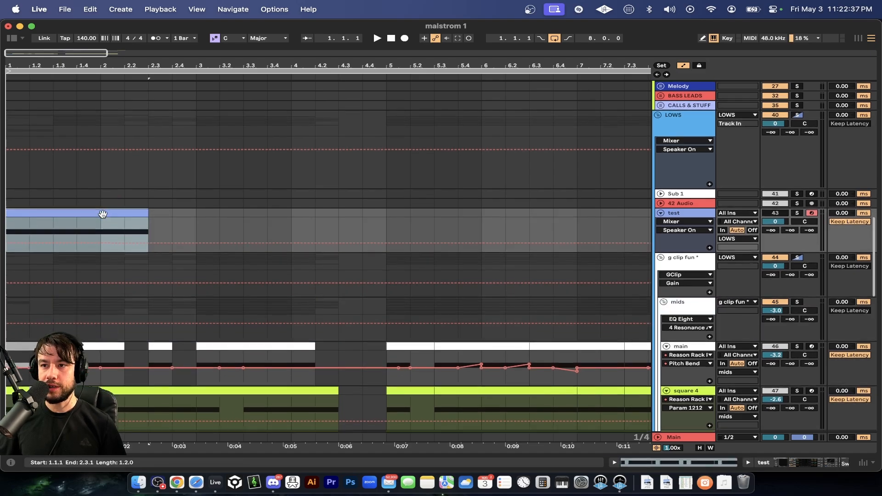
scroll(103, 214, down, 1)
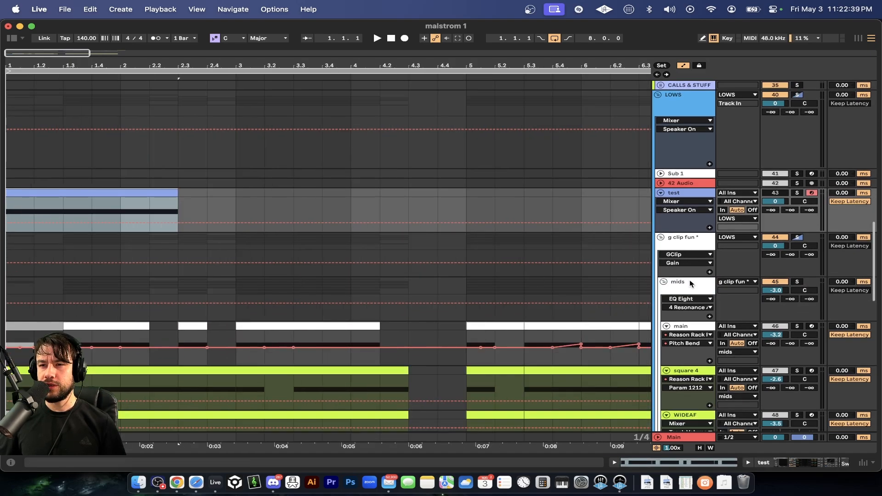
click(690, 284)
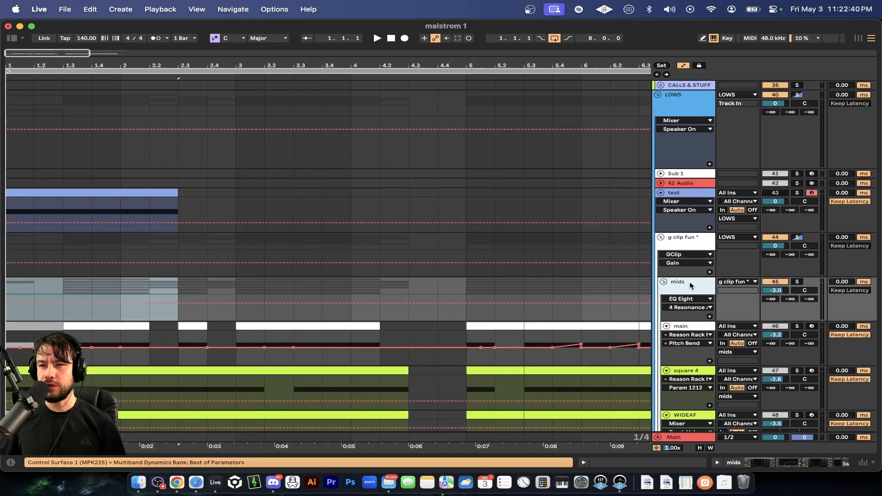
scroll(440, 262, down, 5)
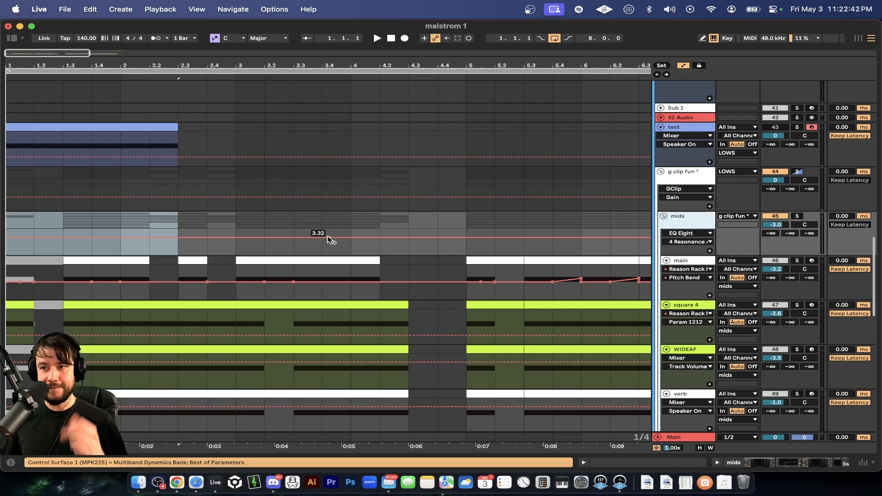
scroll(327, 236, down, 1)
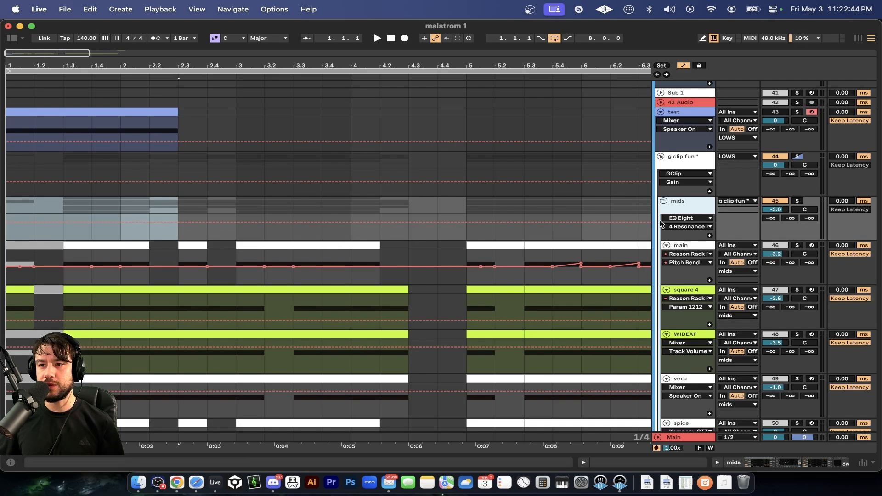
Solo the test track, show its device chain and open its Reason Rack Plugin window.
click(679, 112)
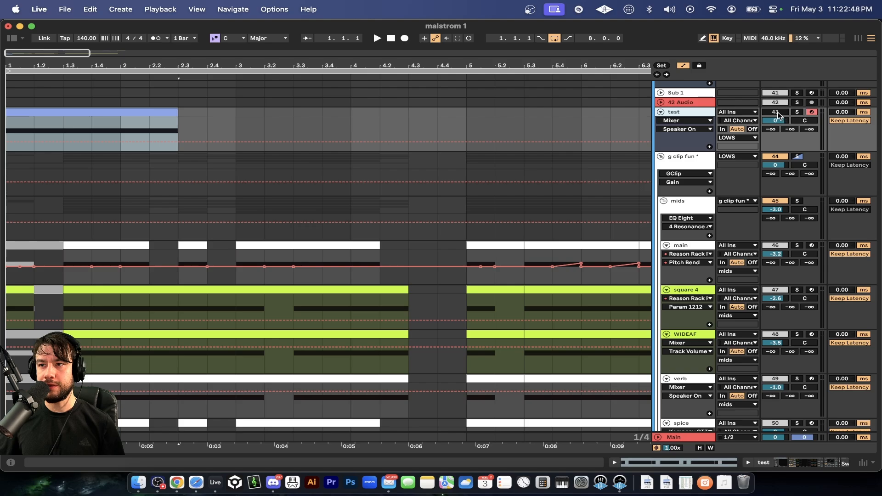
click(794, 112)
double_click(679, 112)
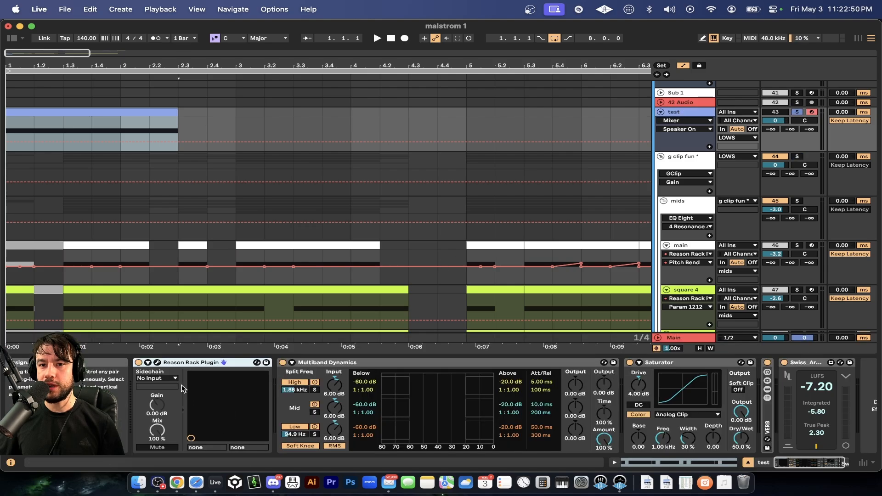
click(157, 363)
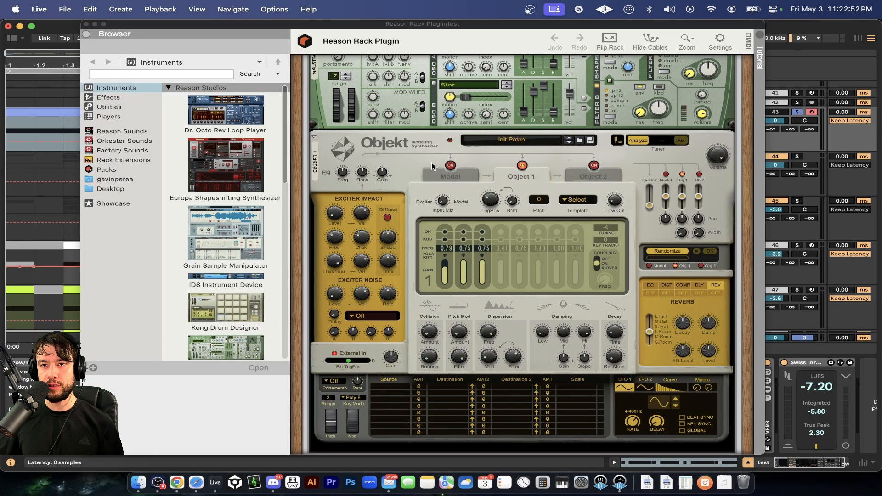
Adjust the Malström's Modulator B rate and leave it at 1/4.
scroll(413, 157, up, 5)
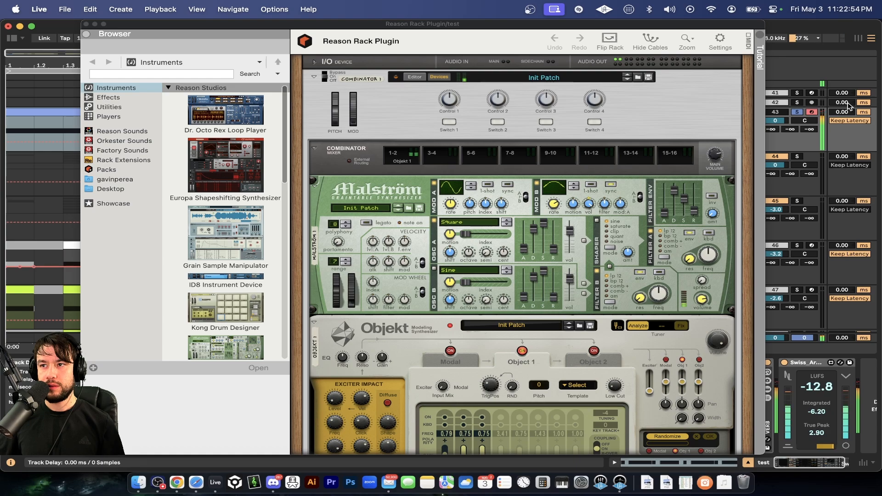
click(552, 207)
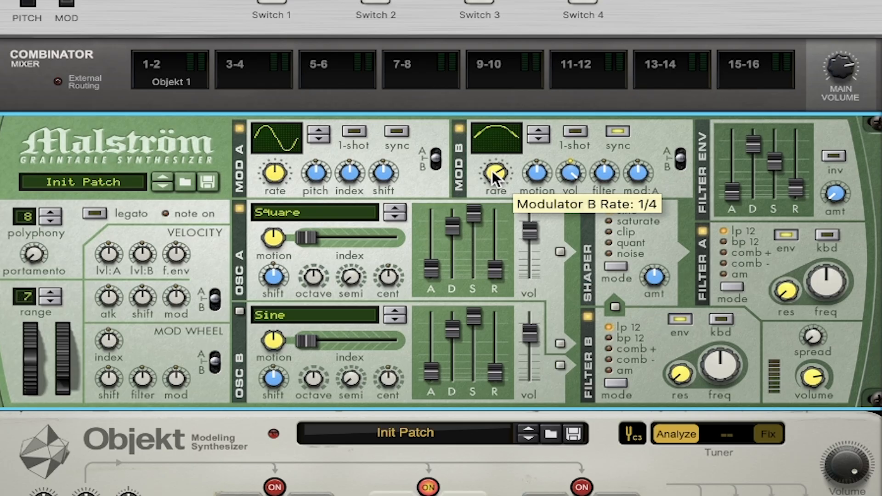
drag(492, 172, 493, 164)
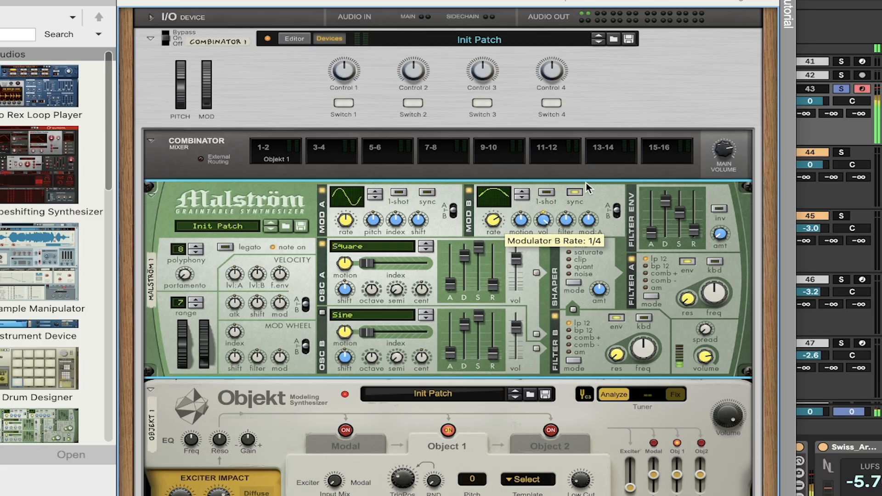
Randomize Objekt's Object 1 at 50% and shorten its decay time to 4.8%.
scroll(277, 452, down, 5)
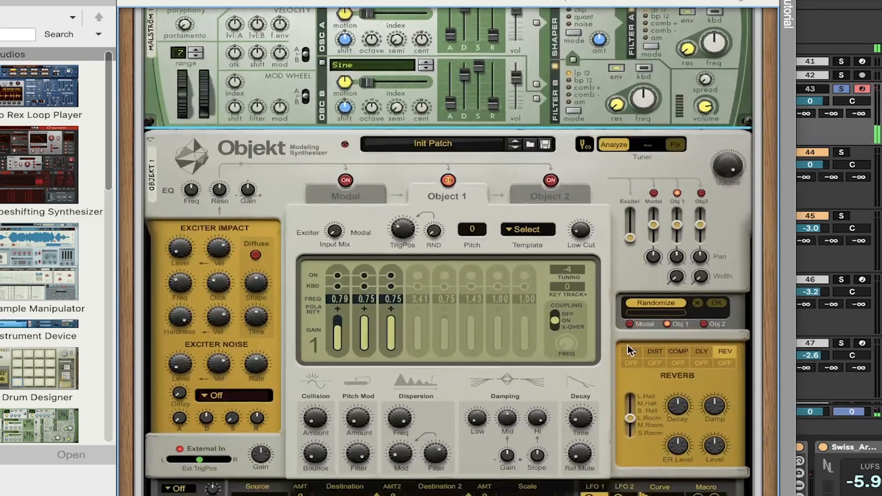
click(660, 304)
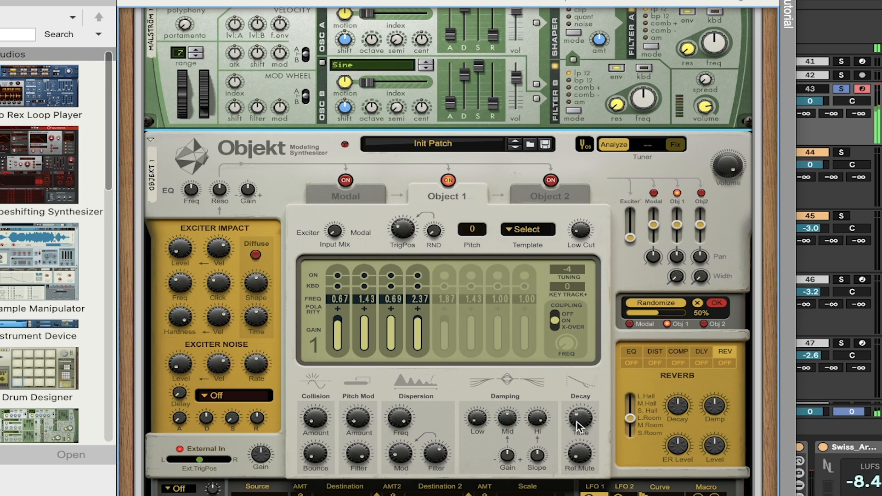
mouse_move(577, 422)
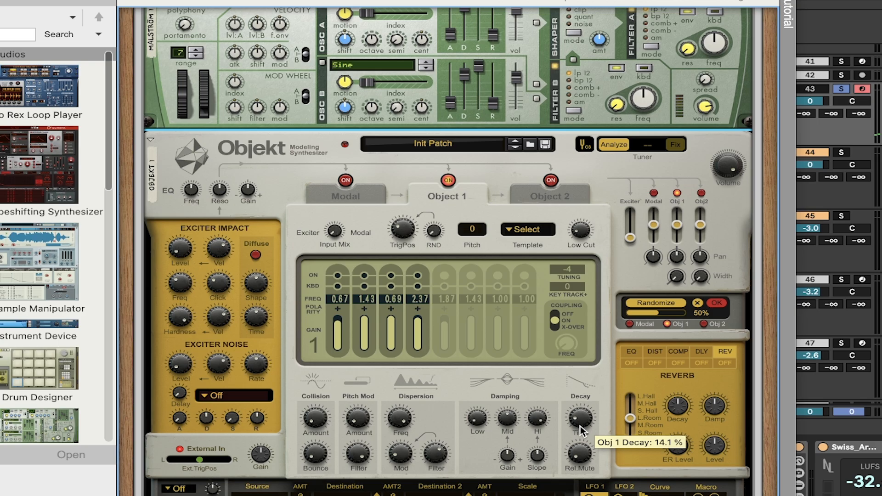
mouse_move(581, 418)
mouse_down()
mouse_move(582, 435)
mouse_move(582, 423)
mouse_up()
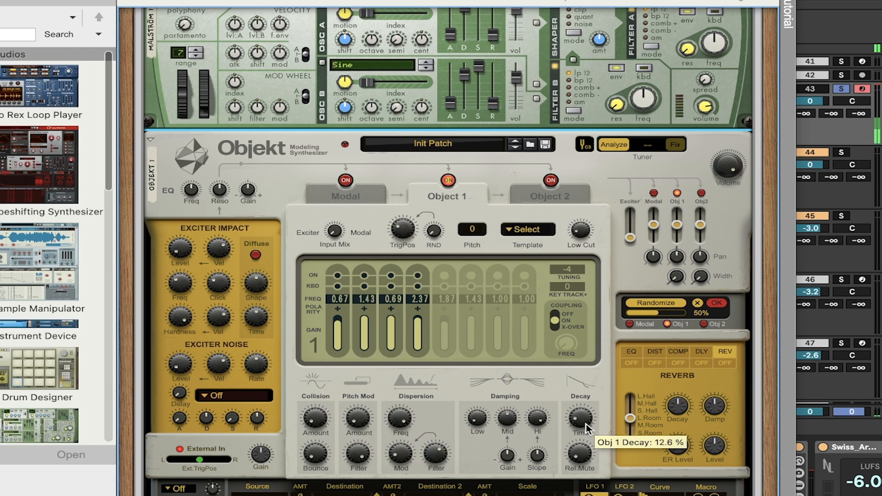
drag(582, 422, 582, 426)
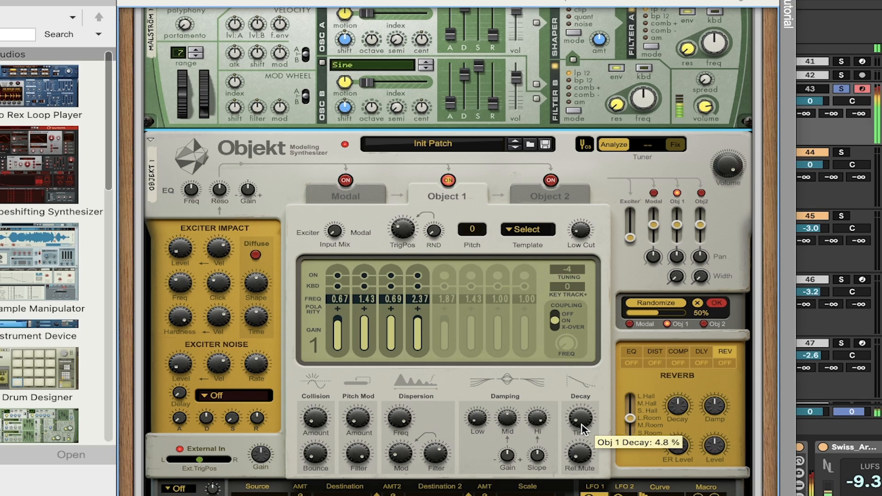
Randomize Object 1 twice more, shorten its decay, and adjust its Hi and Low damping.
click(656, 302)
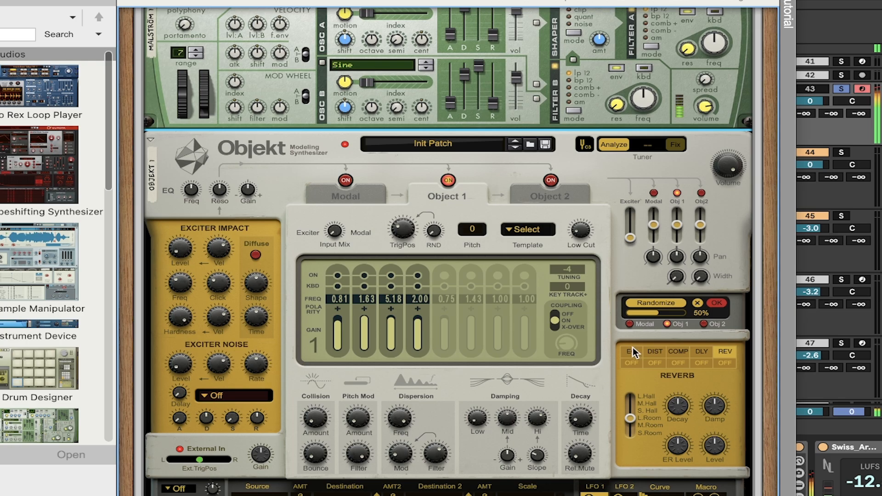
click(663, 302)
drag(581, 420, 580, 427)
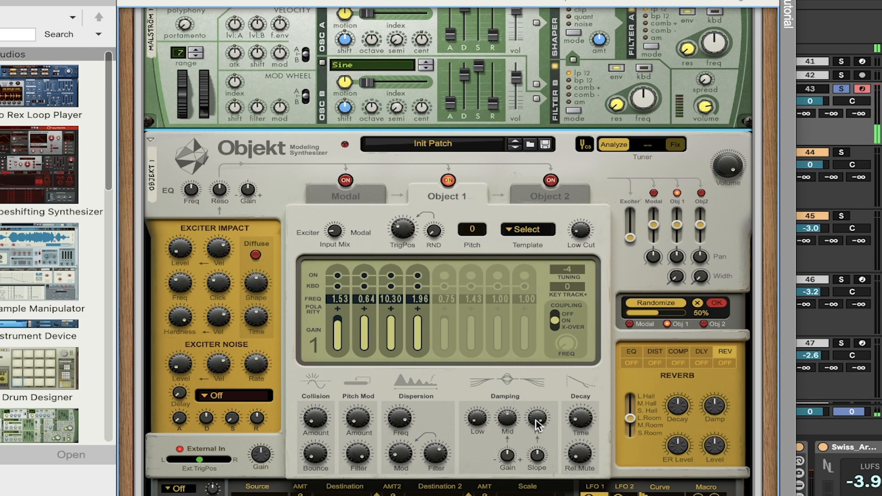
drag(538, 420, 522, 477)
drag(478, 418, 484, 389)
Randomize Object 1 once more and adjust its damping, collision amount and dispersion frequency, with dispersion at 10.9%.
click(666, 303)
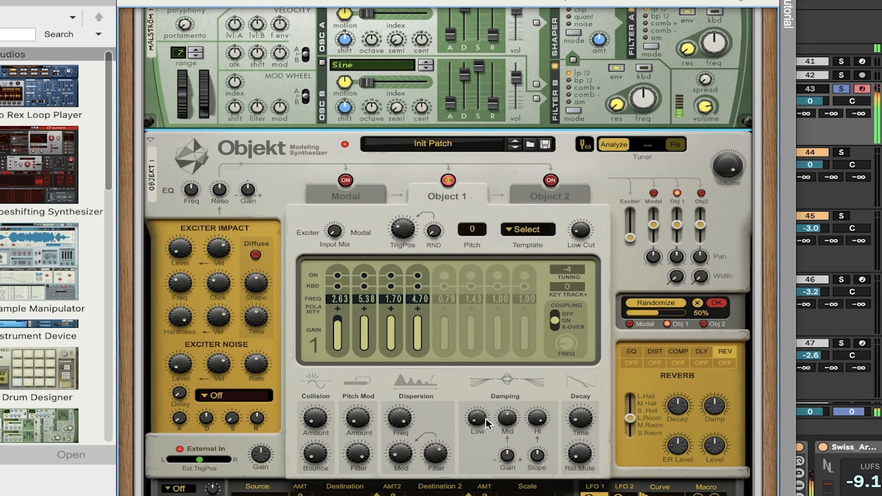
drag(485, 418, 480, 366)
drag(537, 418, 533, 468)
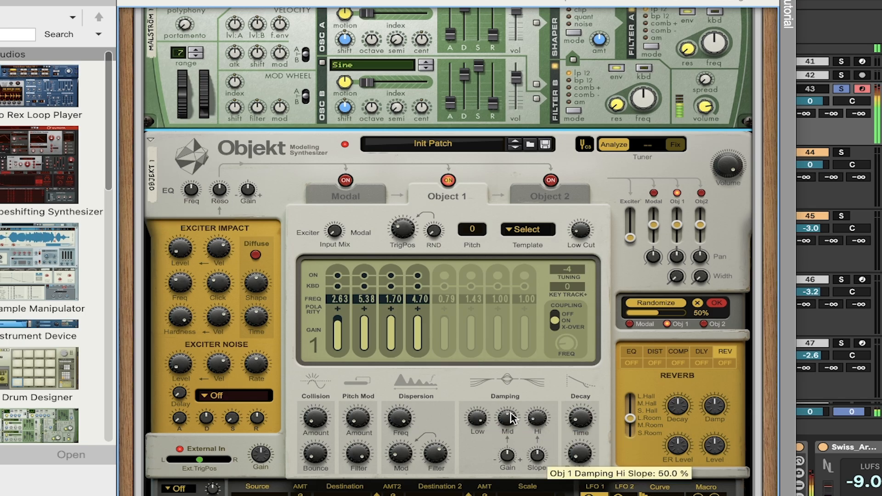
mouse_move(509, 423)
mouse_down()
mouse_move(514, 397)
mouse_move(511, 433)
mouse_up()
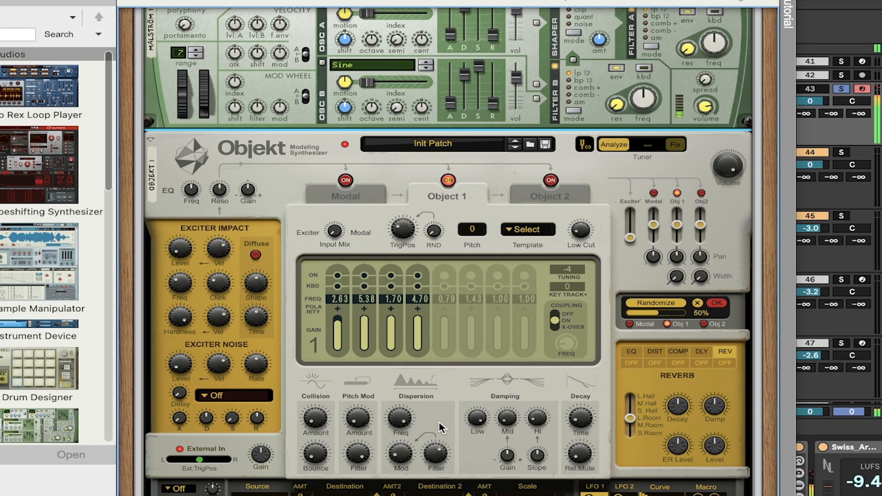
drag(400, 418, 401, 456)
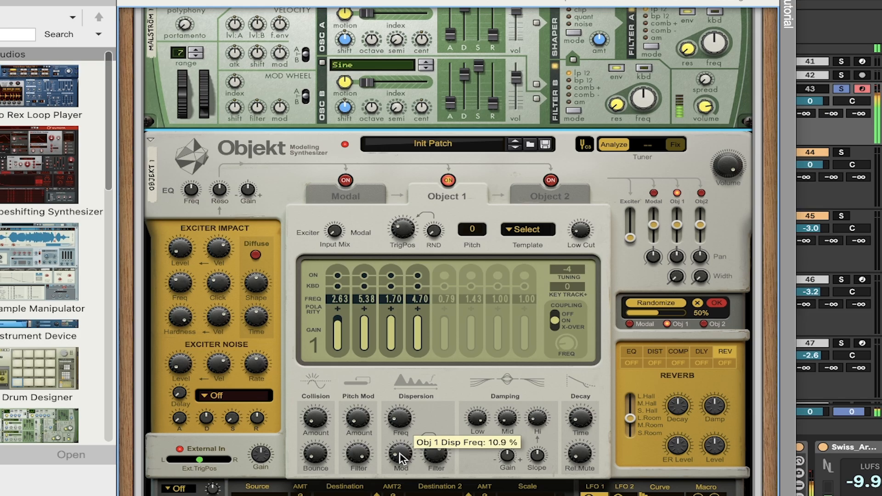
drag(316, 415, 324, 377)
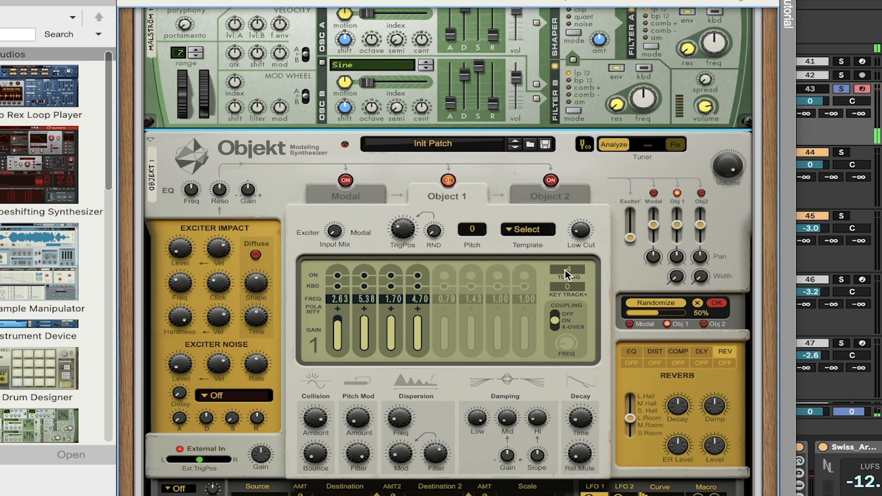
Set Object 1's tuning to -136 and switch on its fifth partial with a frequency of 1.82.
drag(572, 271, 569, 283)
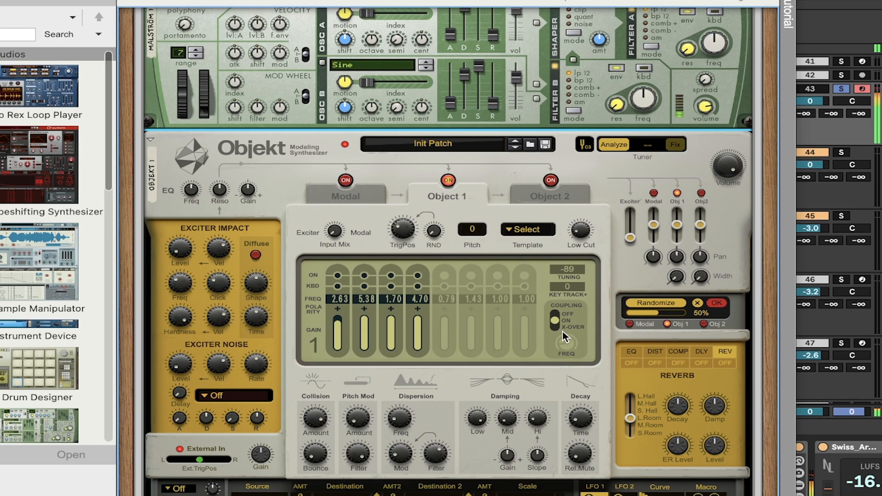
drag(562, 331, 563, 342)
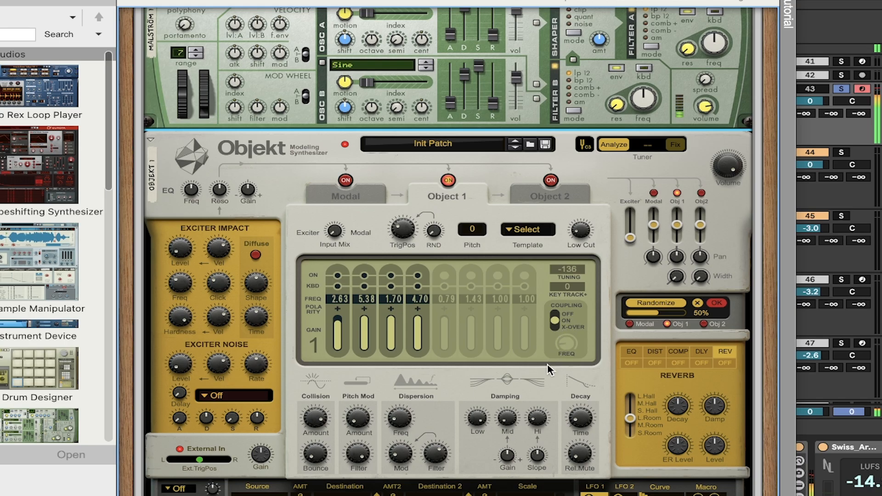
click(449, 273)
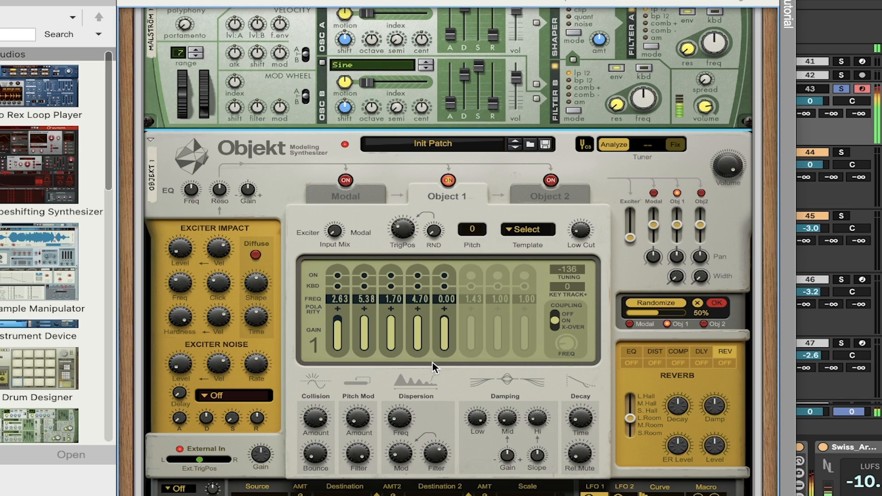
drag(453, 273, 455, 222)
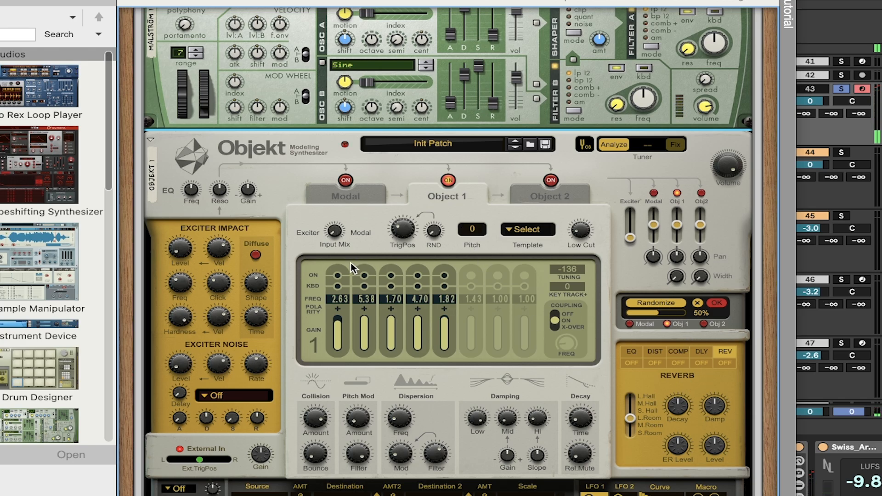
Randomize Object 1 four times in a row and adjust its decay time.
click(665, 304)
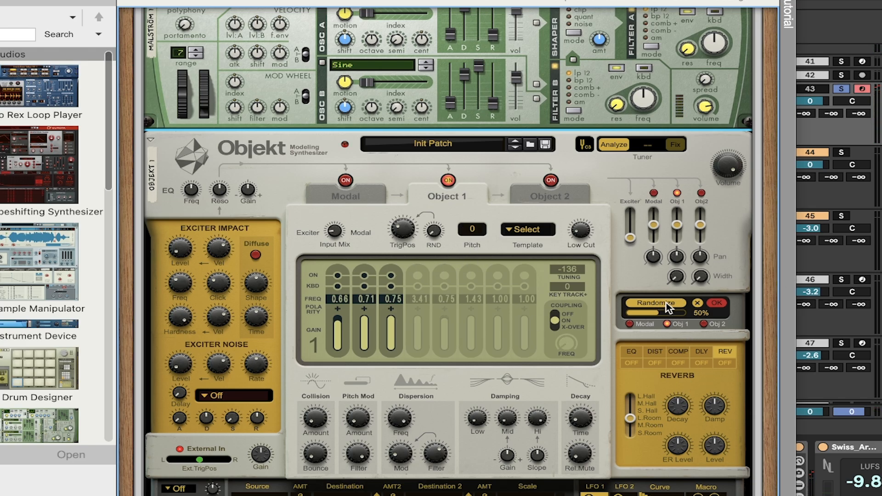
click(666, 305)
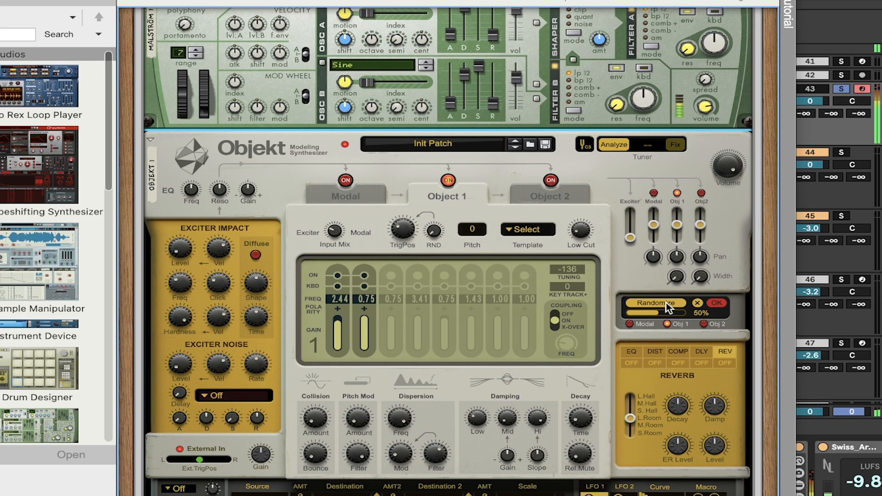
click(666, 304)
click(666, 304)
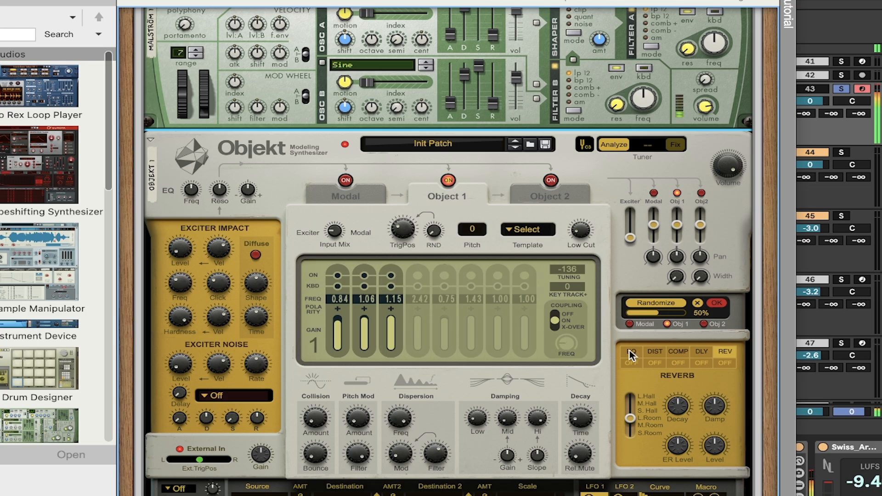
drag(574, 419, 577, 429)
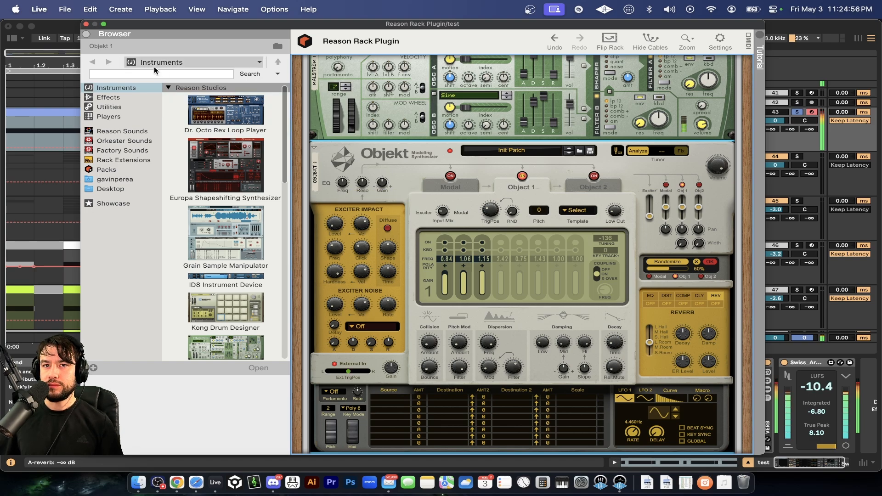
Close the test track's Reason Rack Plugin window and insert a new MIDI track below the test track.
click(85, 25)
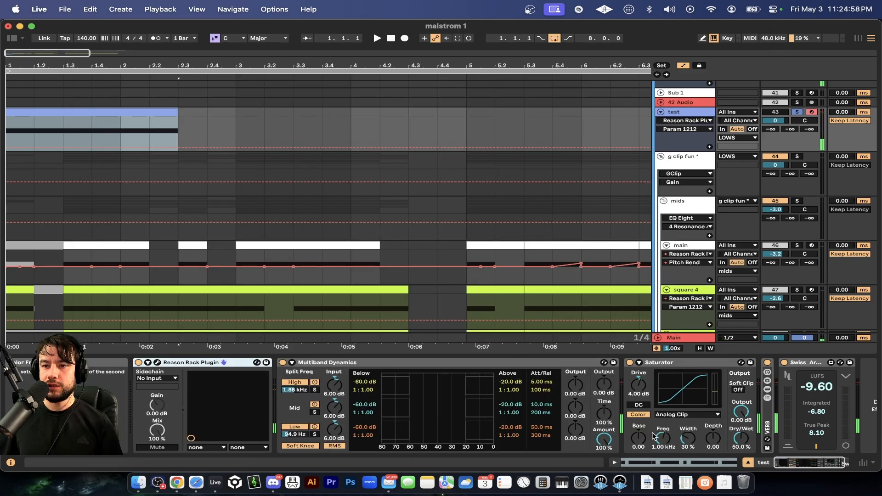
scroll(639, 425, right, 2)
scroll(638, 426, left, 2)
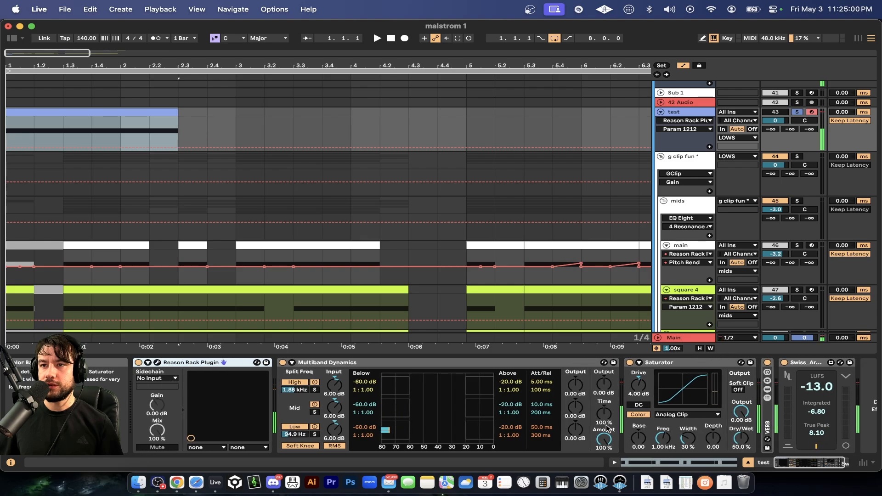
click(686, 112)
key(super+shift+t)
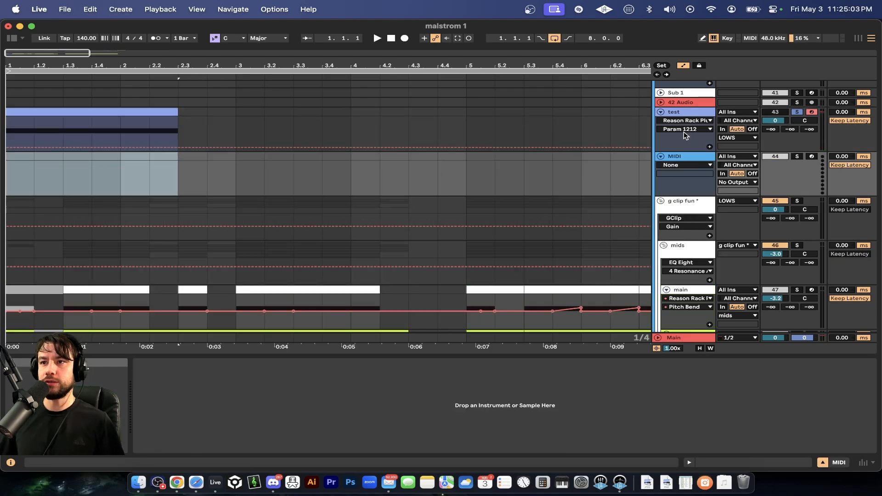
Search the browser for "reas" and load the Reason Rack Plugin instrument onto the new MIDI track.
key(super+f)
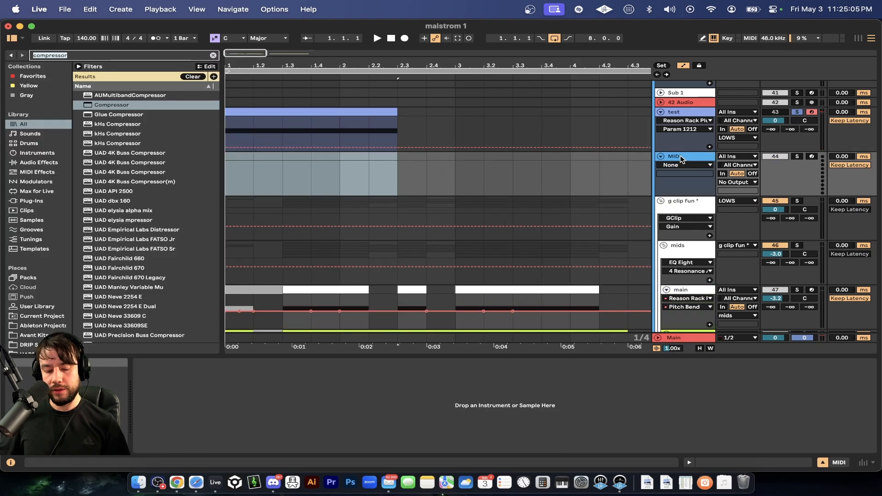
text(resomn)
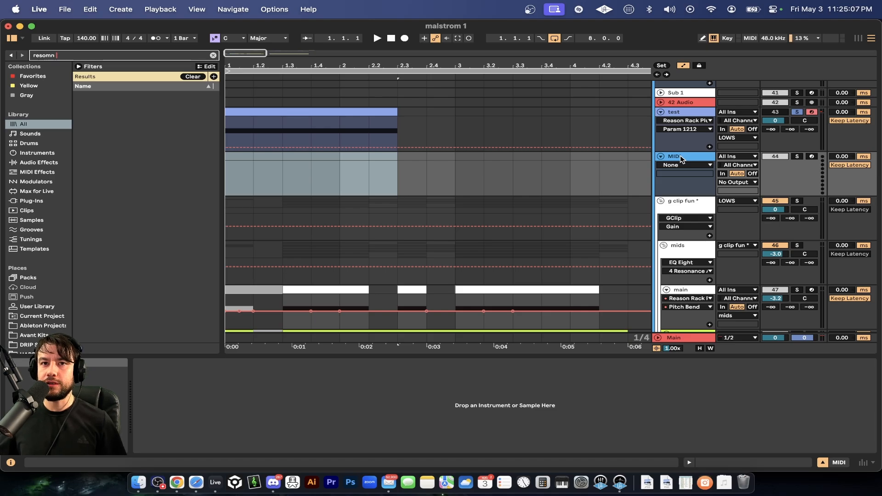
key(BackSpace)
key(BackSpace)
key(BackSpace)
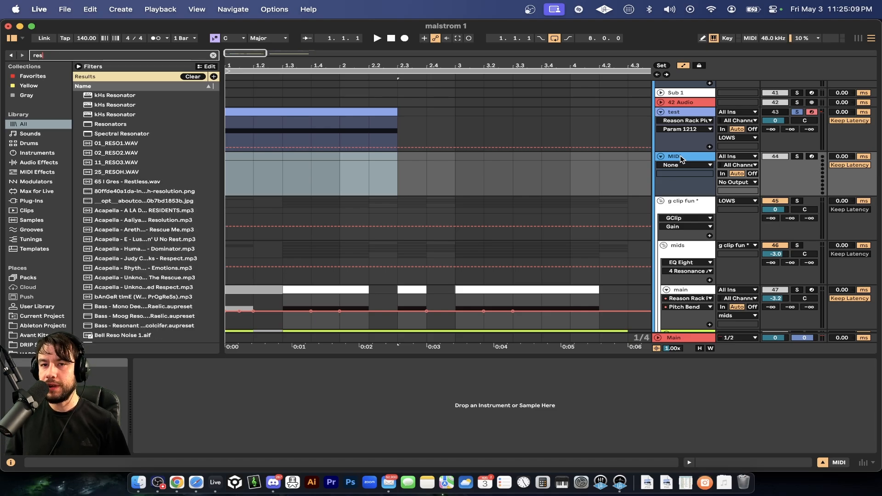
key(BackSpace)
text(as)
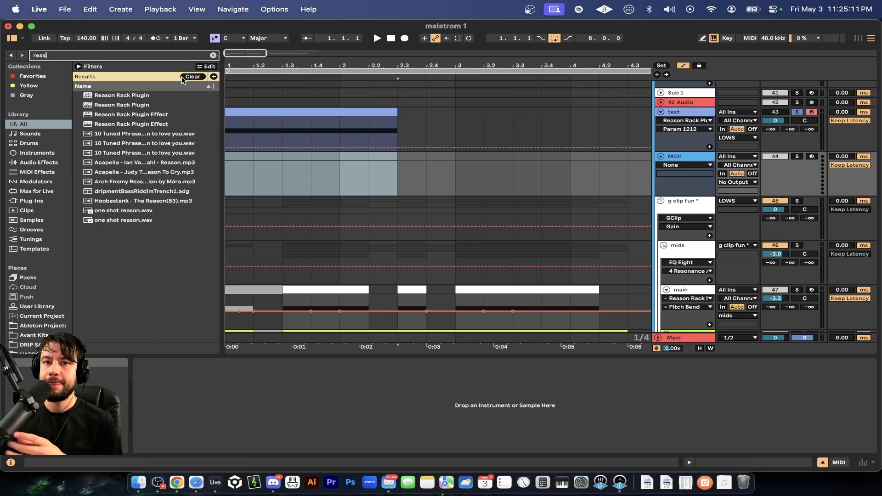
drag(152, 104, 511, 185)
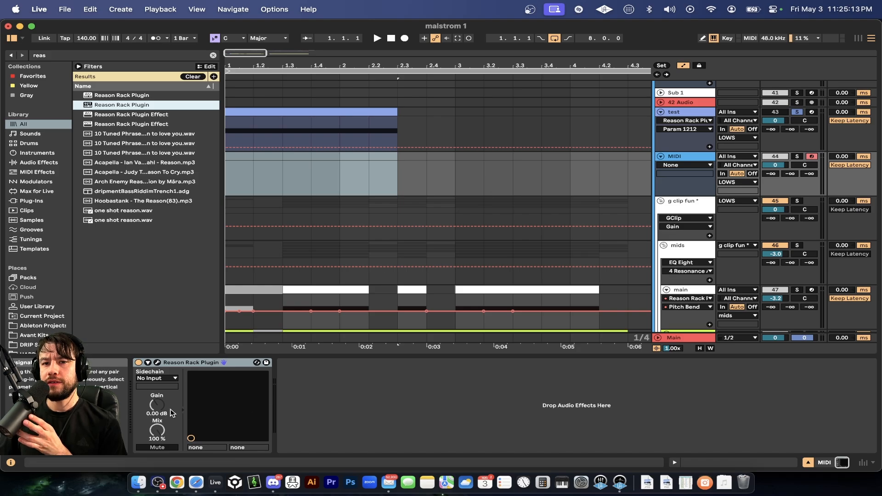
Open the empty Reason Rack Plugin's window on the new MIDI track.
click(157, 363)
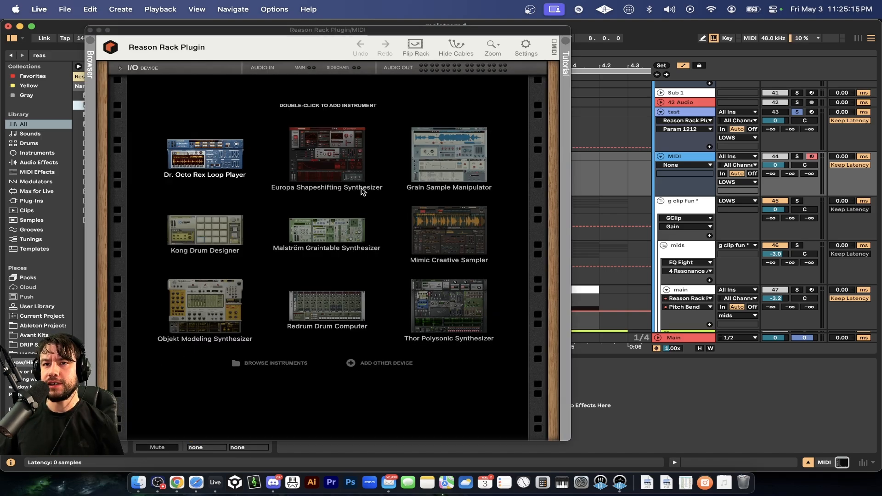
click(90, 30)
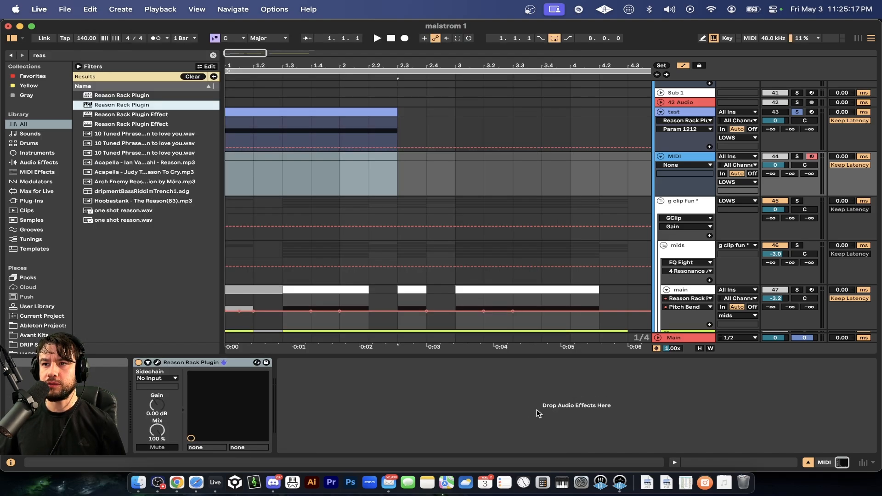
click(686, 160)
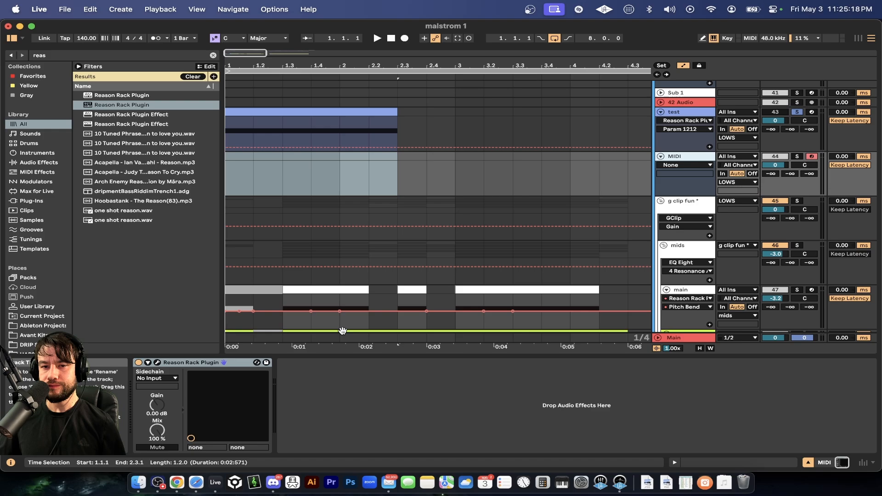
click(157, 363)
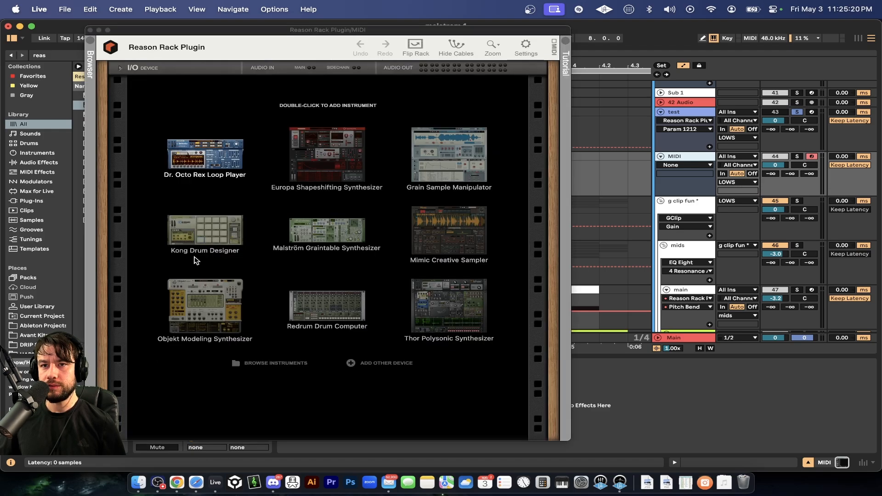
Add a Malström Graintable Synthesizer to the empty rack from the rack's instrument browser and reset the device.
click(91, 62)
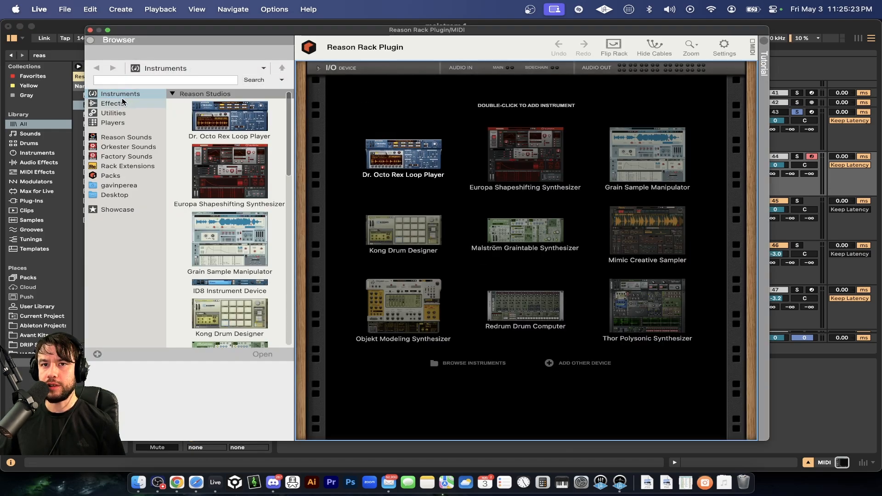
scroll(230, 262, down, 3)
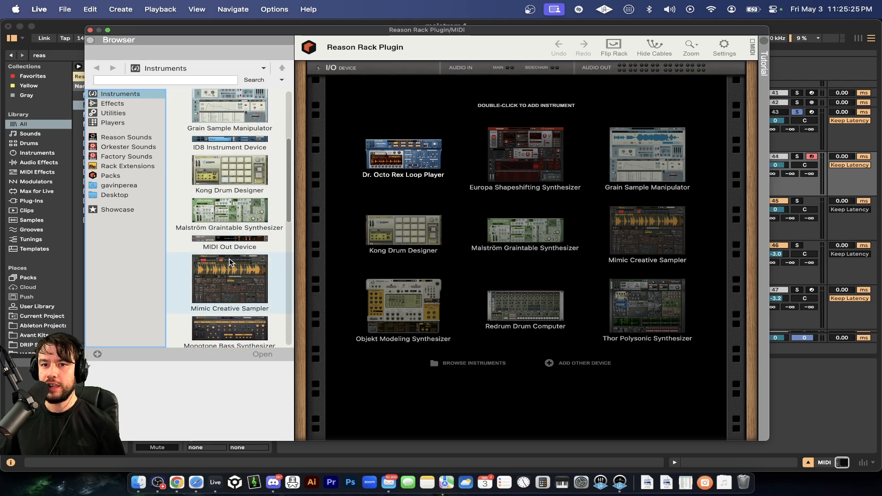
scroll(229, 262, down, 1)
click(235, 200)
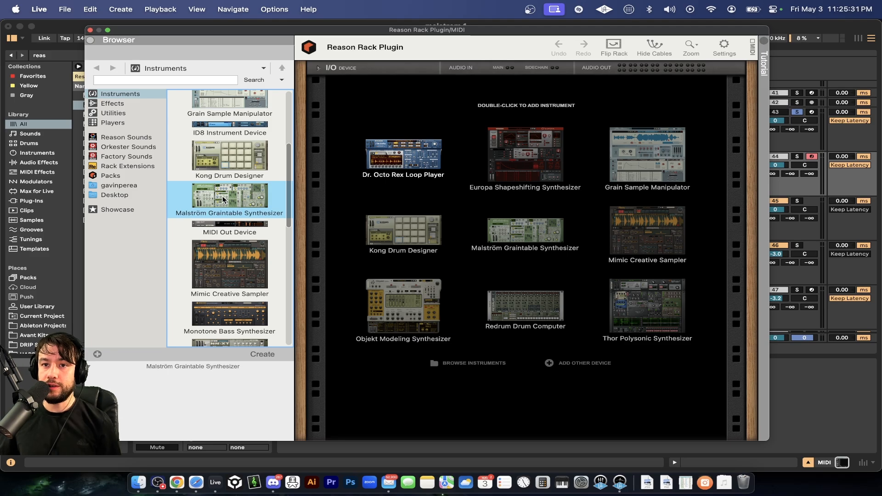
double_click(223, 199)
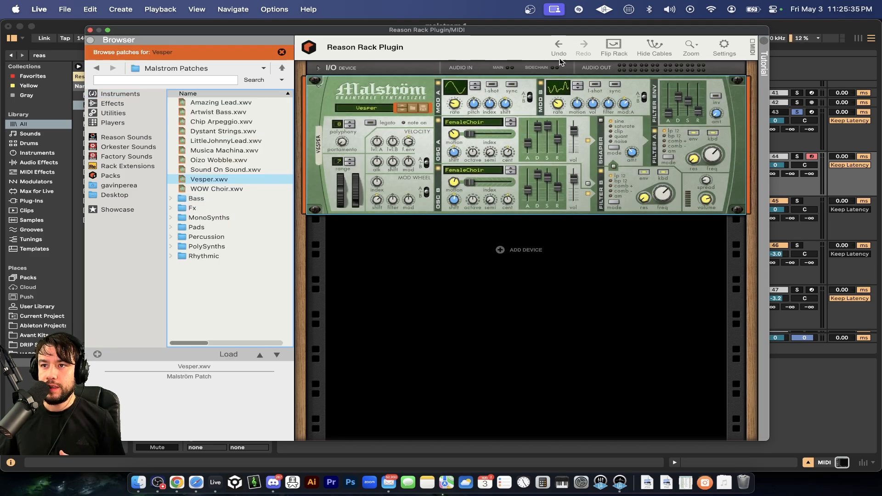
right_click(368, 95)
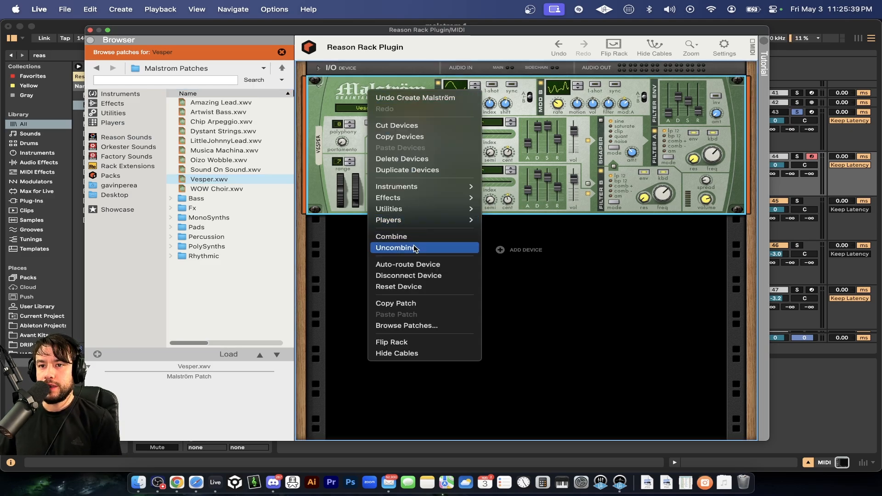
click(415, 287)
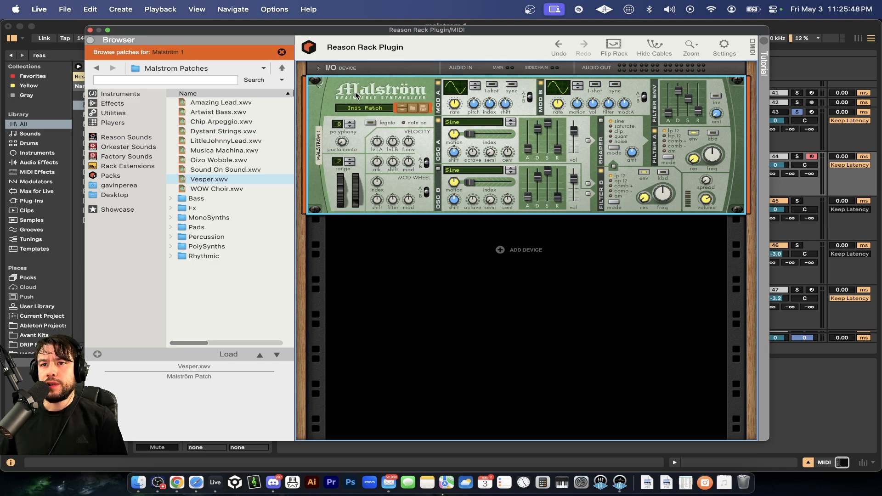
List the rack's instruments as far as the Objekt Modeling Synthesizer and combine the Malström into a Combinator.
click(120, 94)
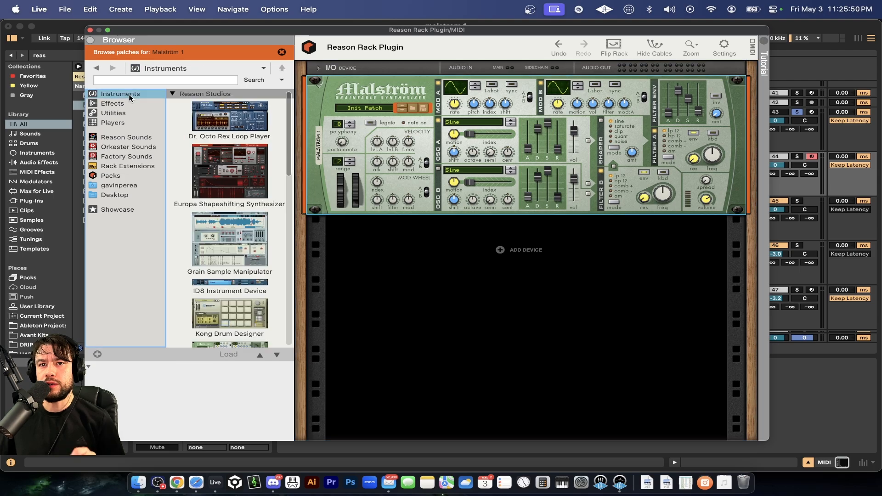
scroll(206, 197, down, 5)
scroll(205, 197, down, 5)
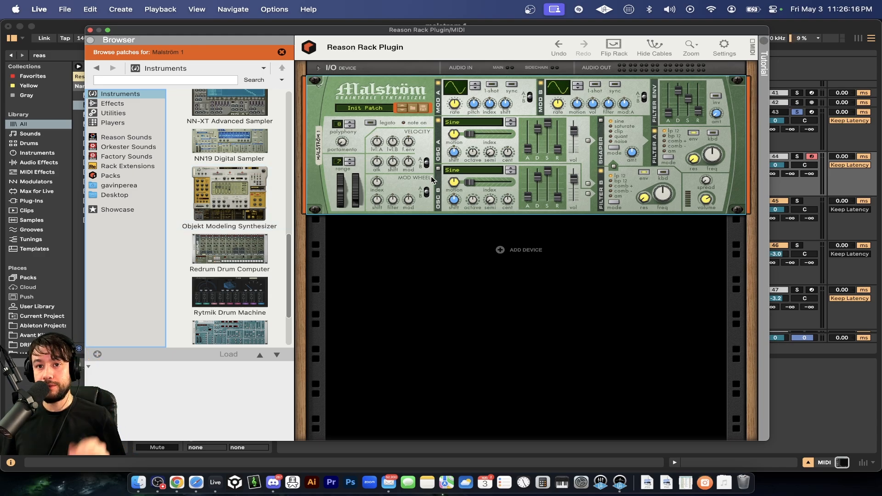
click(339, 93)
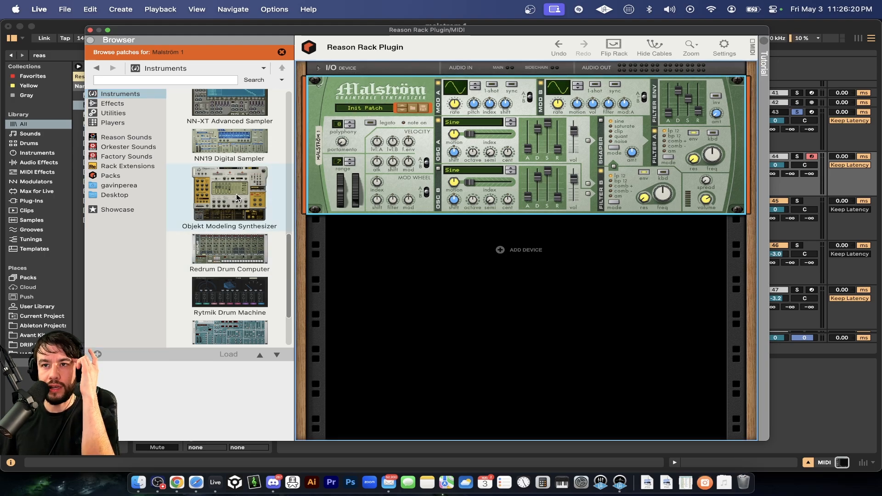
right_click(377, 90)
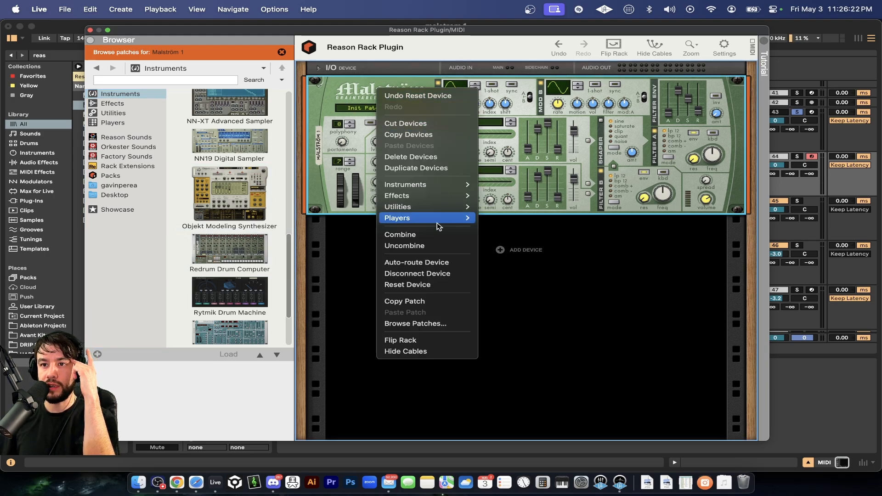
click(373, 95)
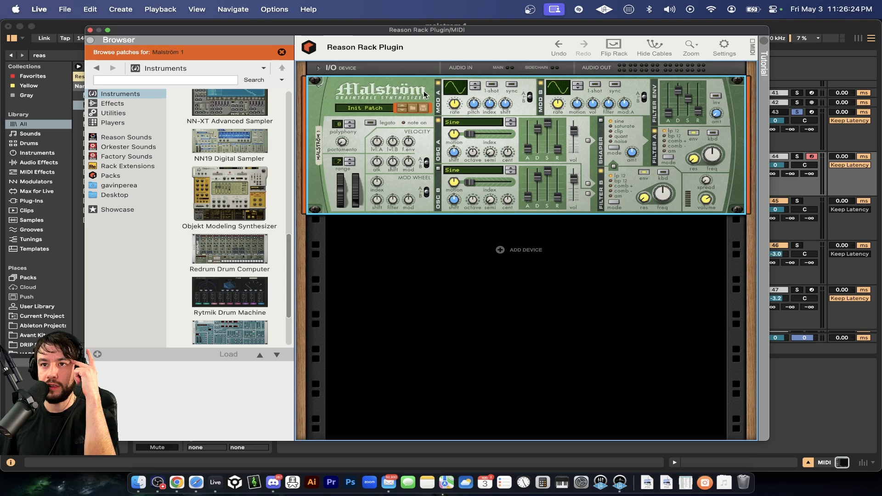
right_click(385, 94)
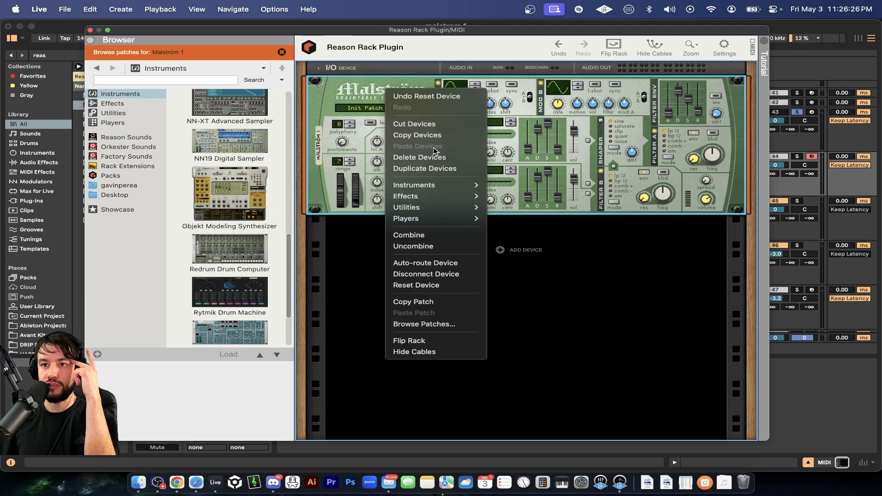
click(437, 236)
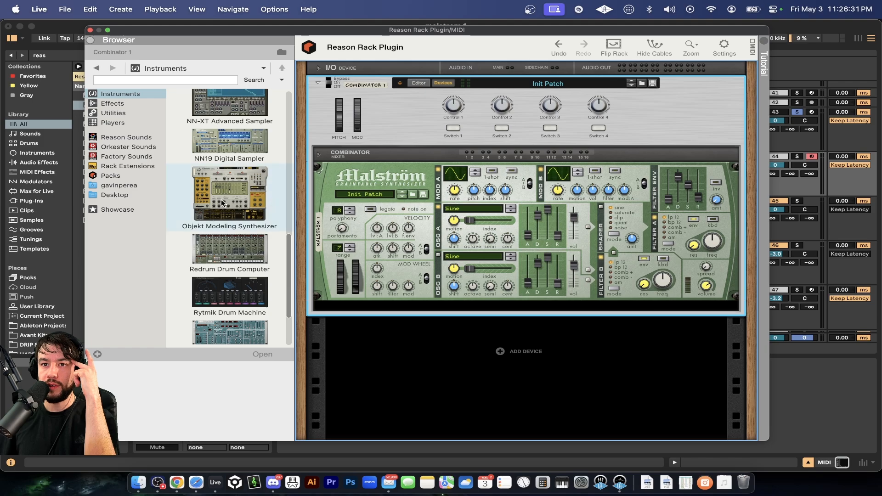
click(244, 201)
mouse_move(235, 197)
mouse_down()
mouse_move(298, 248)
mouse_move(432, 310)
mouse_move(471, 309)
mouse_move(461, 282)
mouse_move(459, 337)
mouse_move(461, 307)
mouse_move(467, 337)
mouse_move(470, 274)
mouse_move(360, 321)
mouse_move(351, 312)
mouse_move(415, 302)
mouse_up()
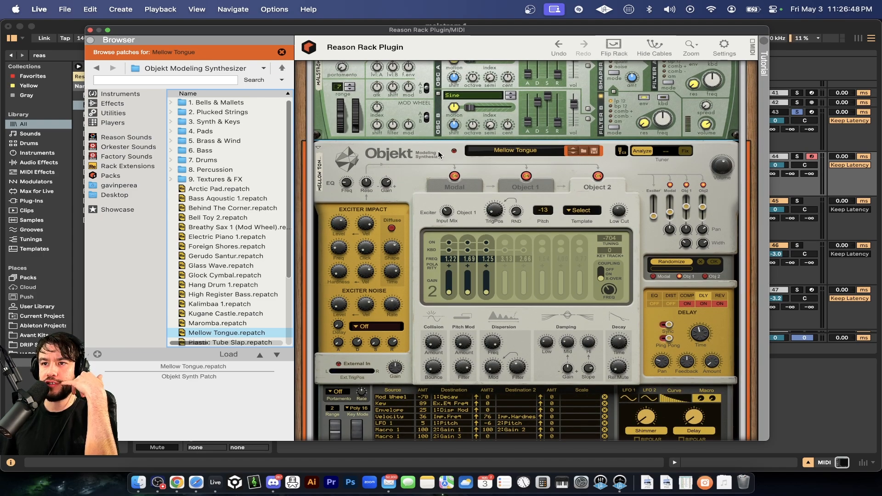
click(613, 46)
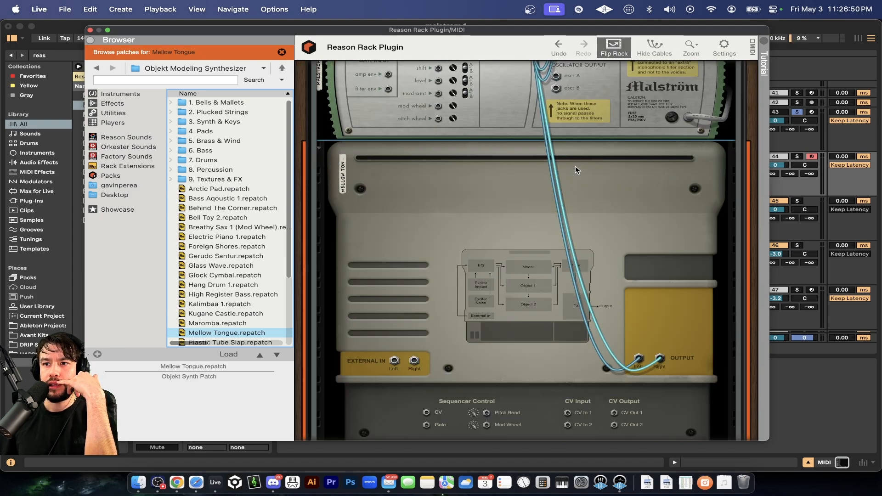
scroll(575, 169, up, 5)
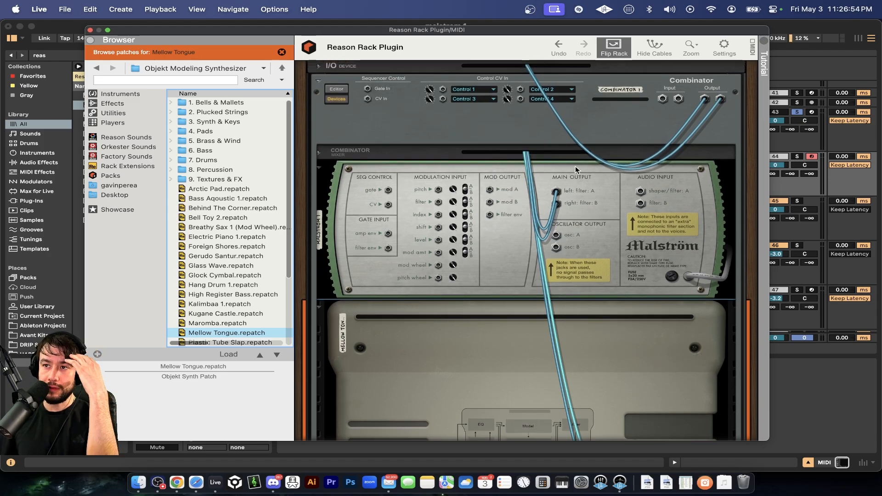
scroll(575, 166, down, 1)
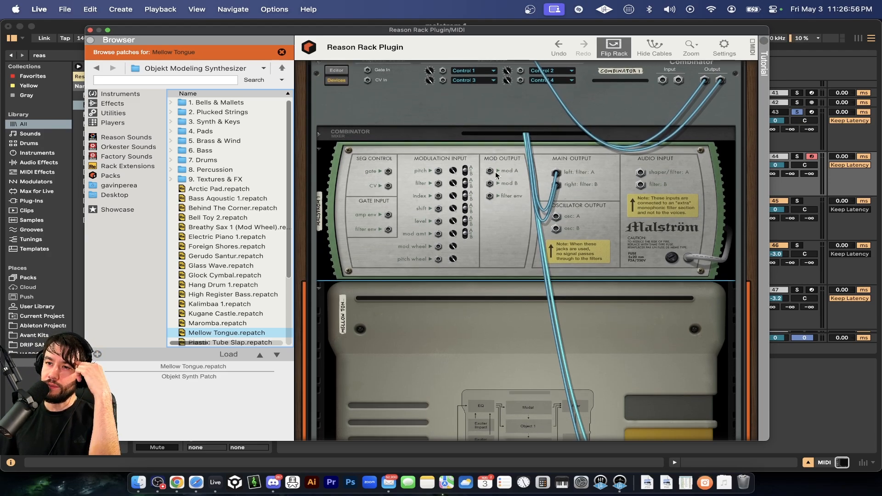
scroll(481, 205, down, 10)
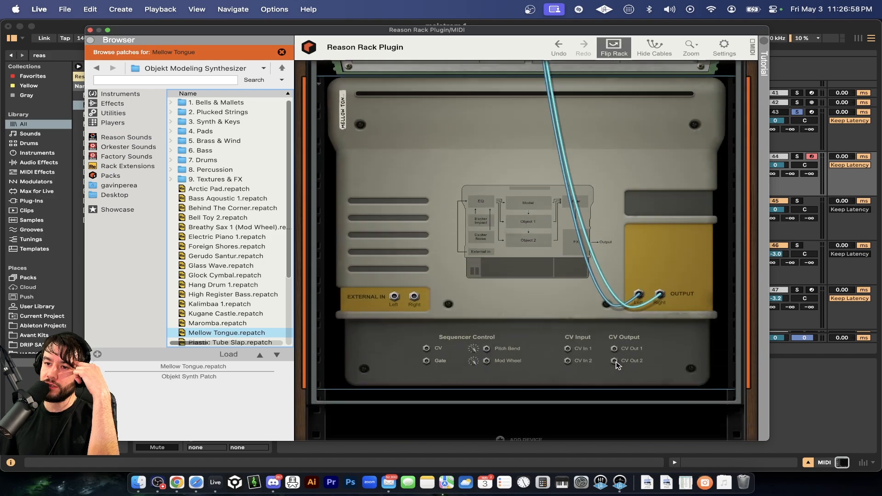
scroll(616, 365, up, 2)
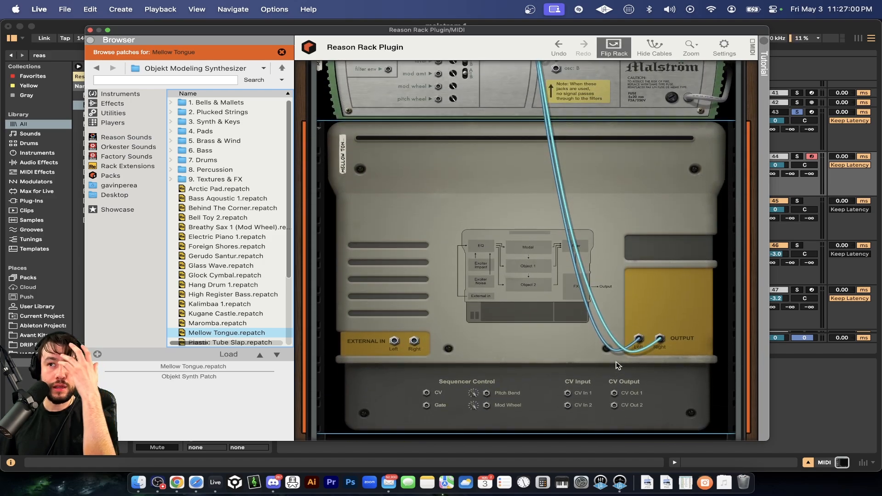
scroll(615, 365, up, 5)
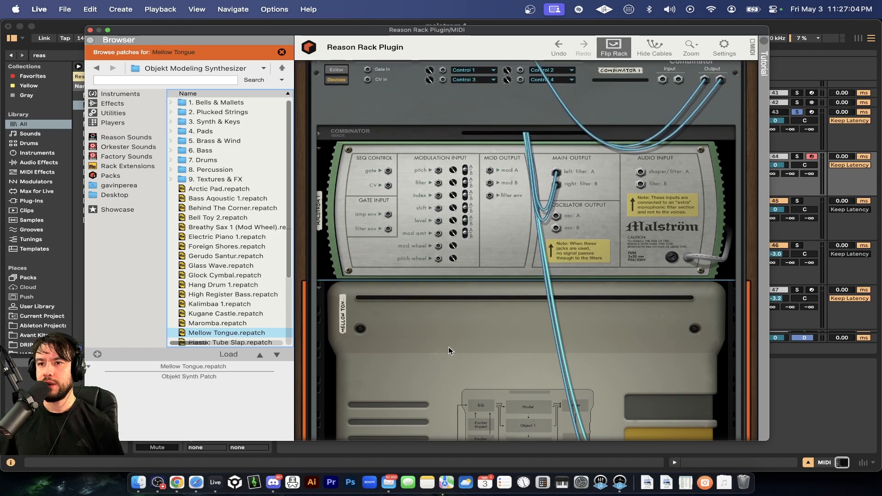
scroll(448, 346, down, 6)
scroll(449, 346, up, 3)
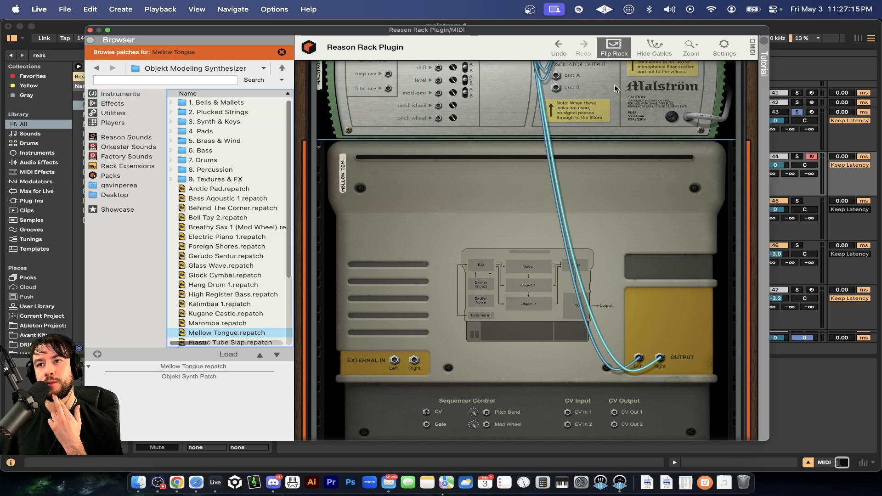
click(614, 46)
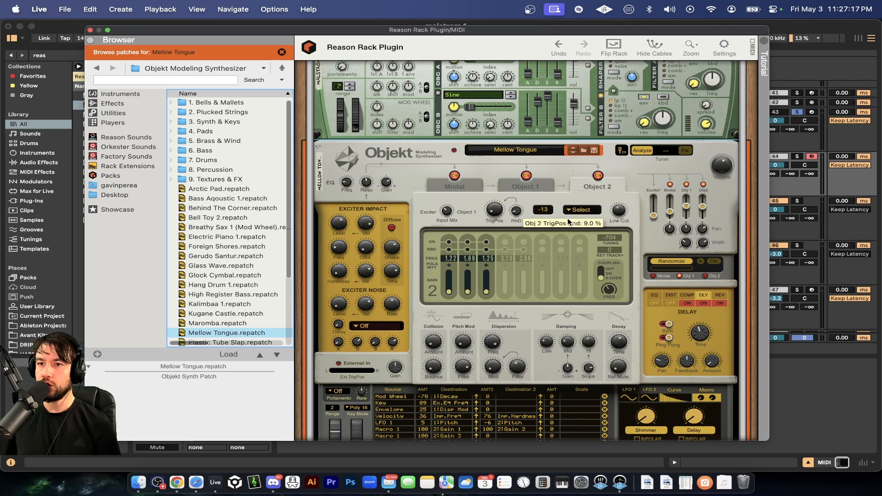
right_click(418, 158)
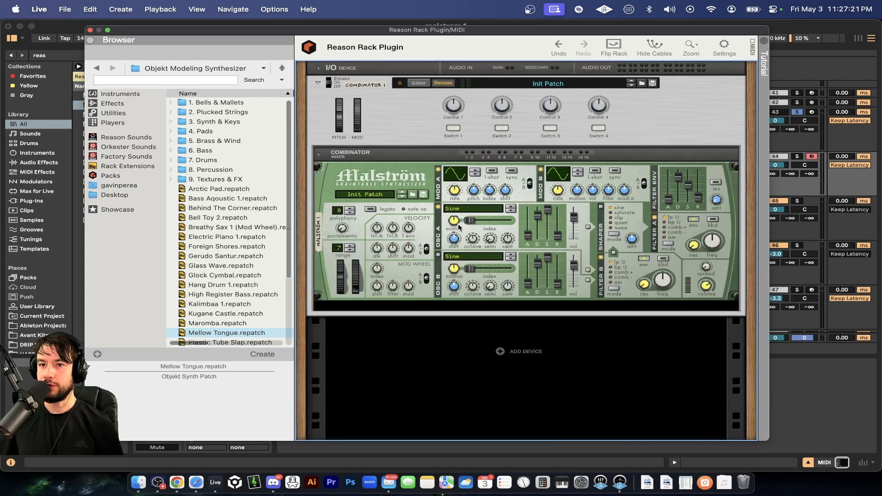
Add an Objekt Modeling Synthesizer below the Malström inside the Combinator without auto-routing its outputs.
click(119, 93)
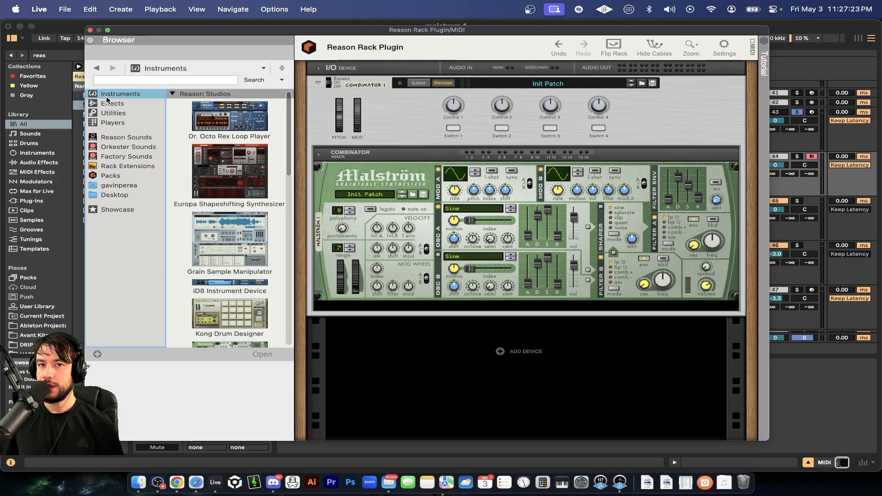
scroll(260, 291, down, 5)
scroll(260, 291, down, 6)
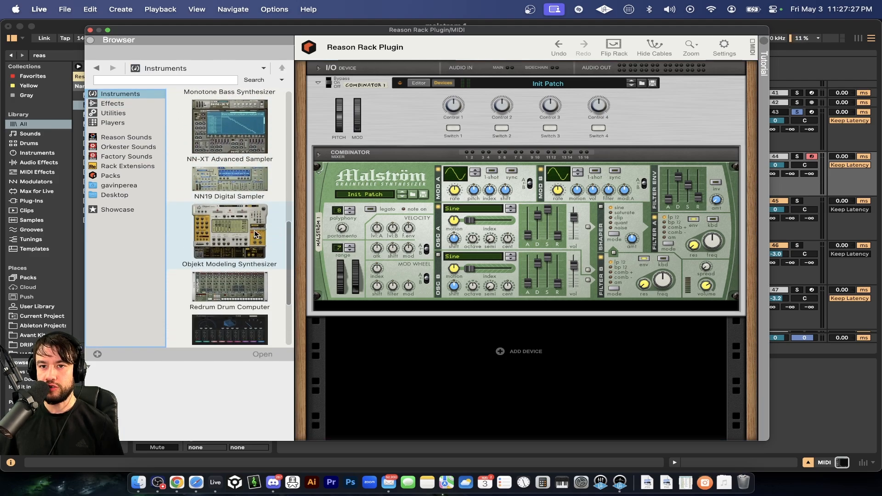
drag(256, 234, 427, 306)
Flip the rack to its rear side and unfold the Combinator mixer to expose its device inputs.
click(614, 48)
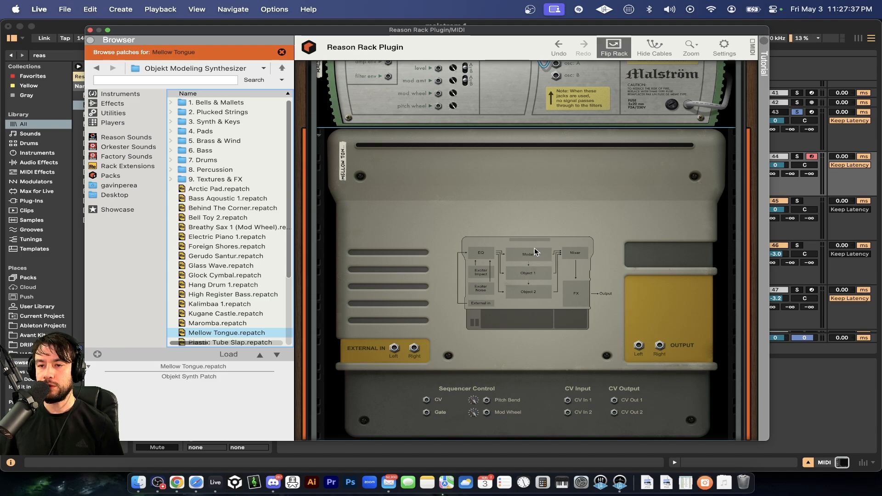
scroll(611, 293, up, 5)
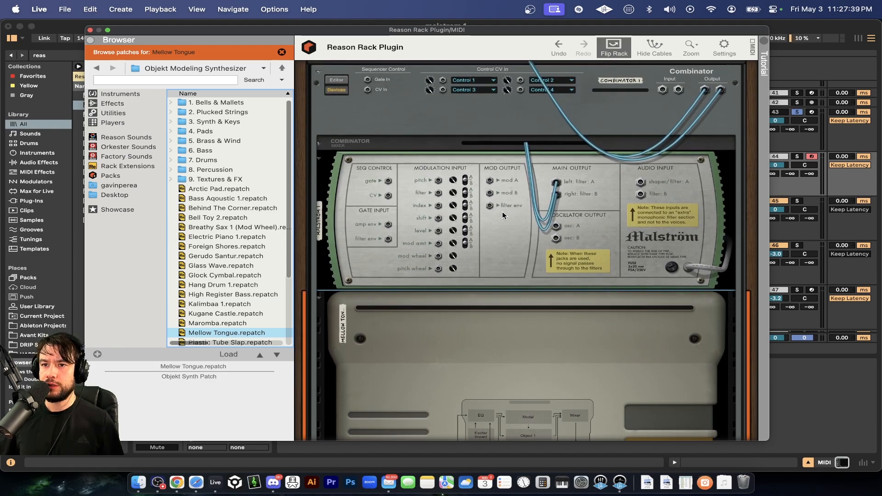
click(621, 250)
scroll(616, 198, down, 3)
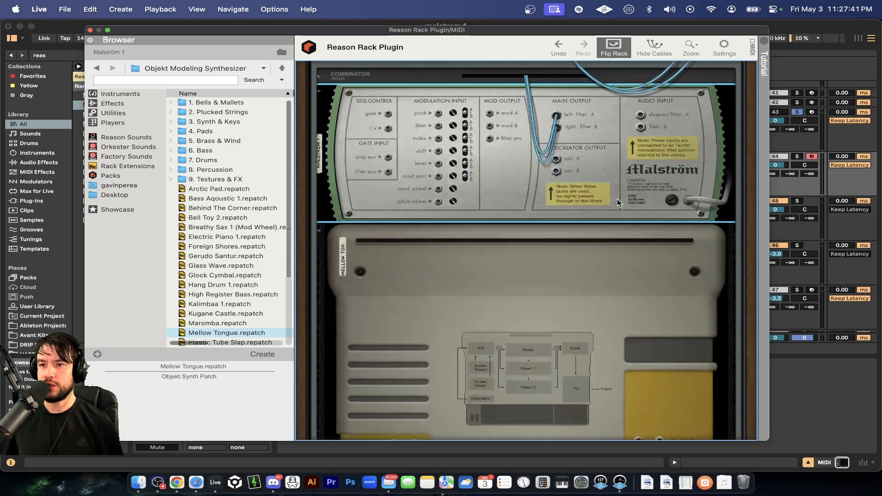
scroll(464, 353, down, 2)
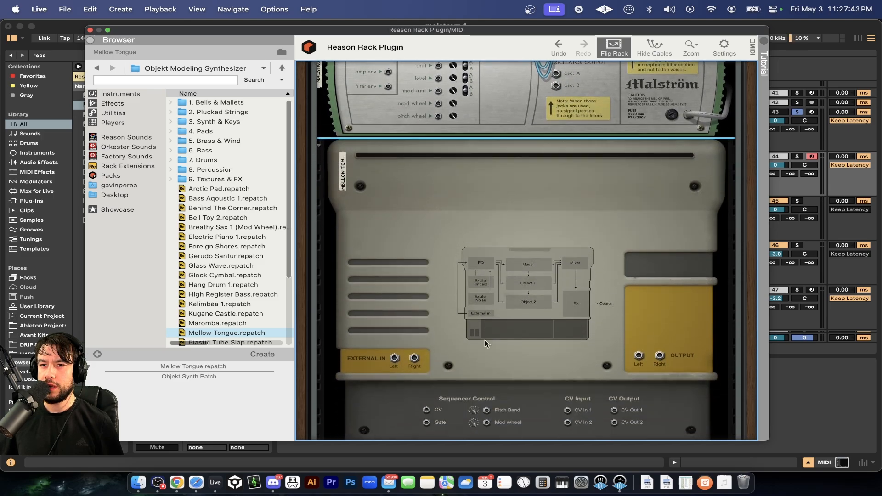
scroll(393, 217, up, 4)
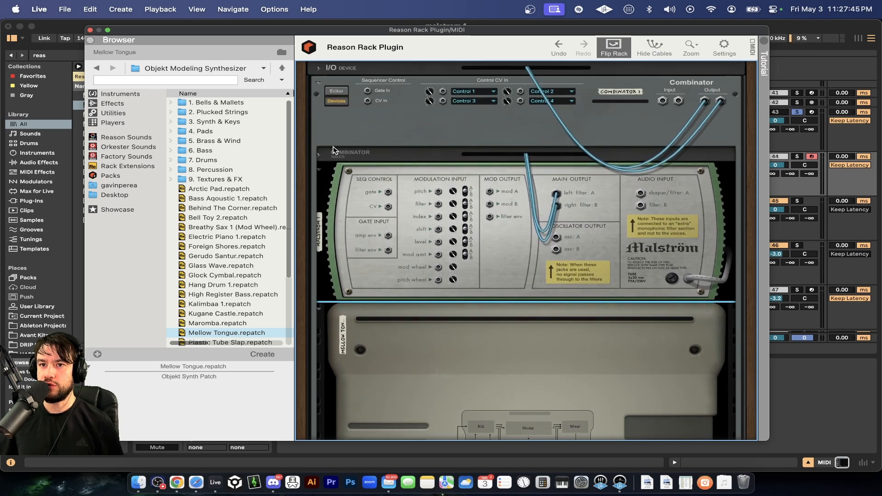
click(345, 156)
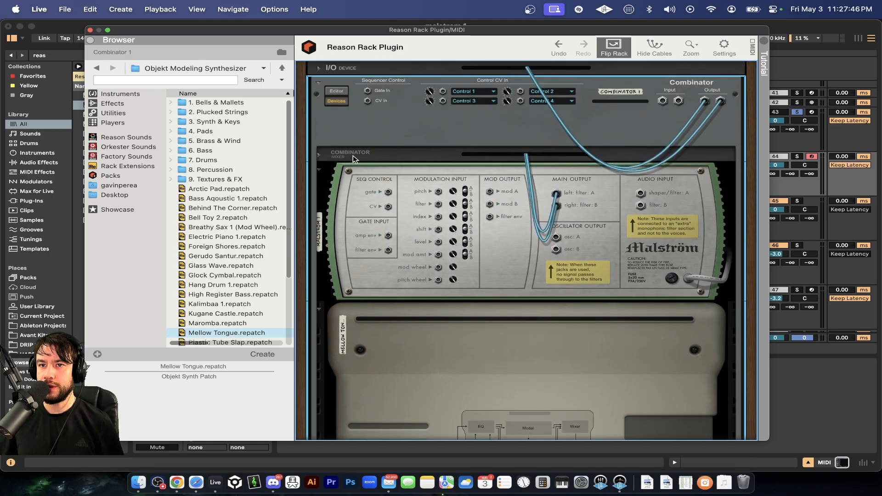
click(319, 155)
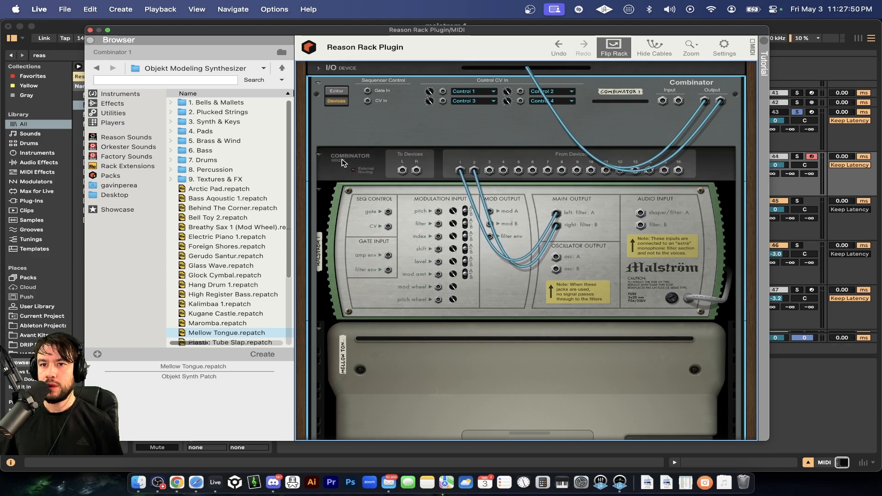
Disconnect the Malström's left and right main output cables from the Combinator mixer.
scroll(343, 162, down, 1)
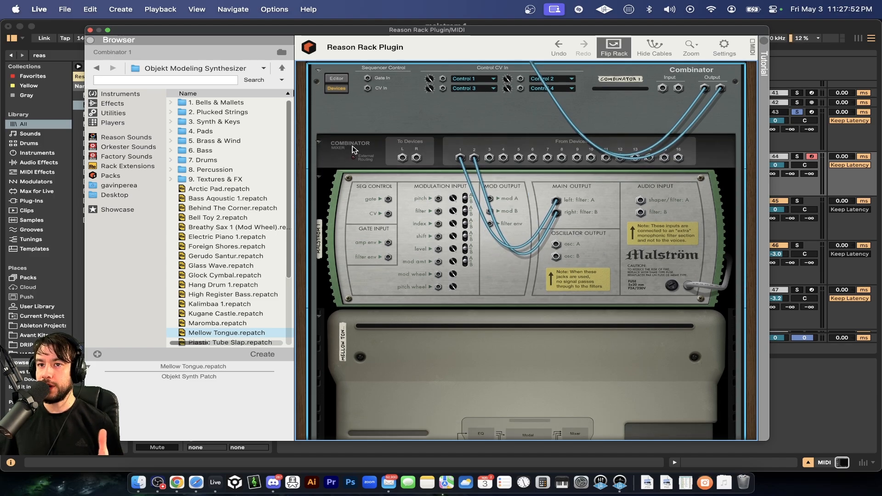
scroll(403, 150, down, 5)
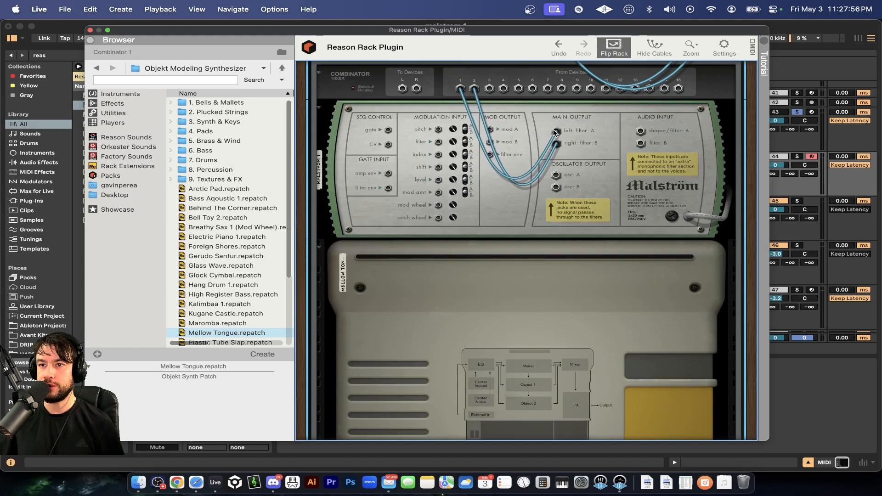
drag(554, 131, 530, 150)
scroll(530, 151, up, 1)
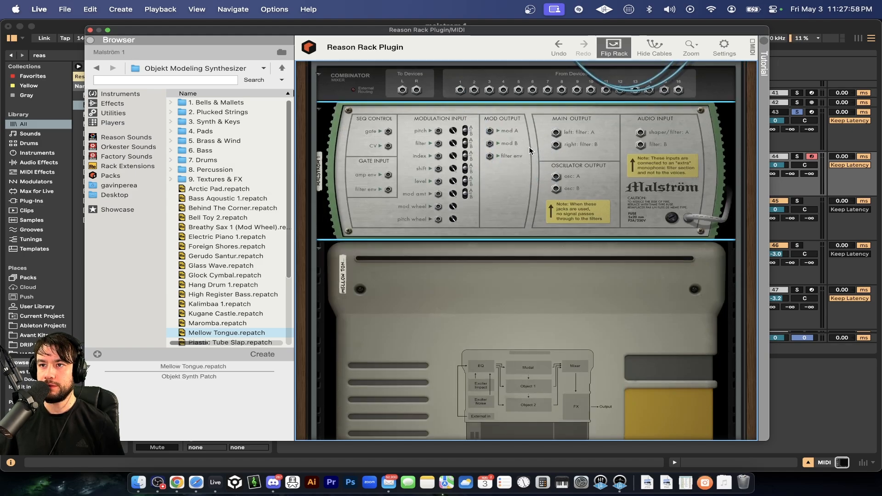
Route the Malström's left and right main outputs into the Objekt's left and right External In jacks.
scroll(530, 151, up, 3)
scroll(591, 109, down, 3)
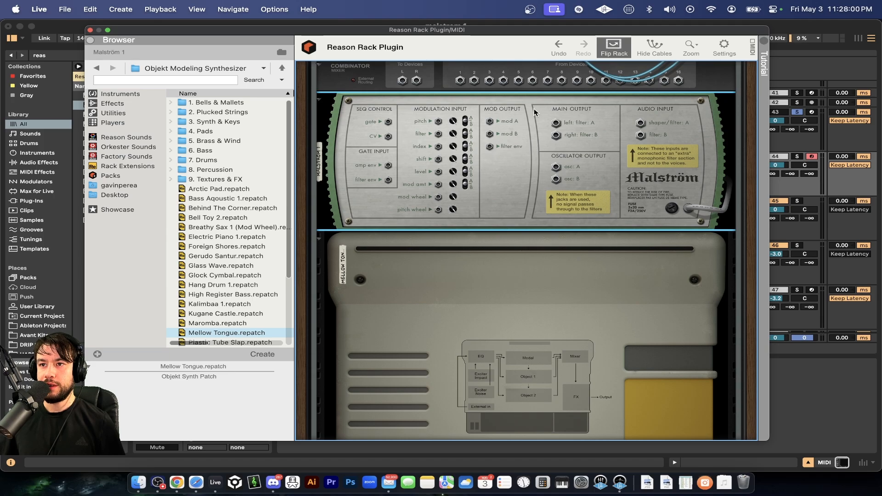
scroll(577, 127, down, 4)
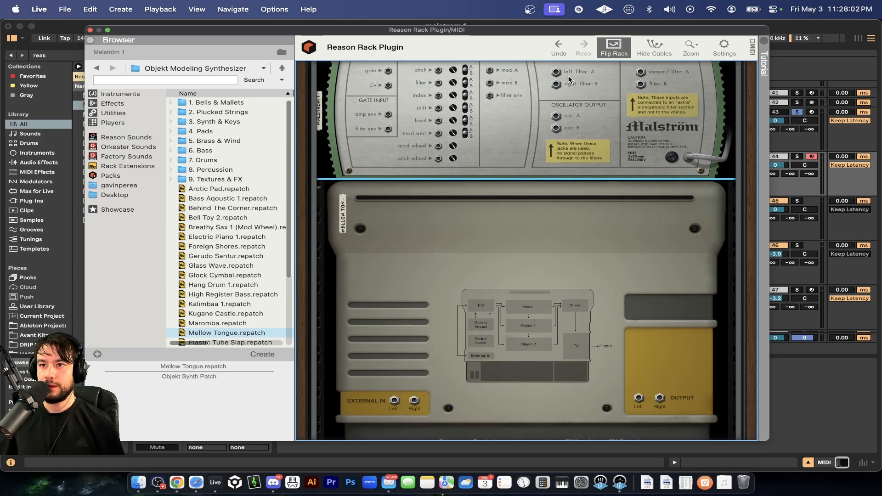
drag(556, 73, 394, 410)
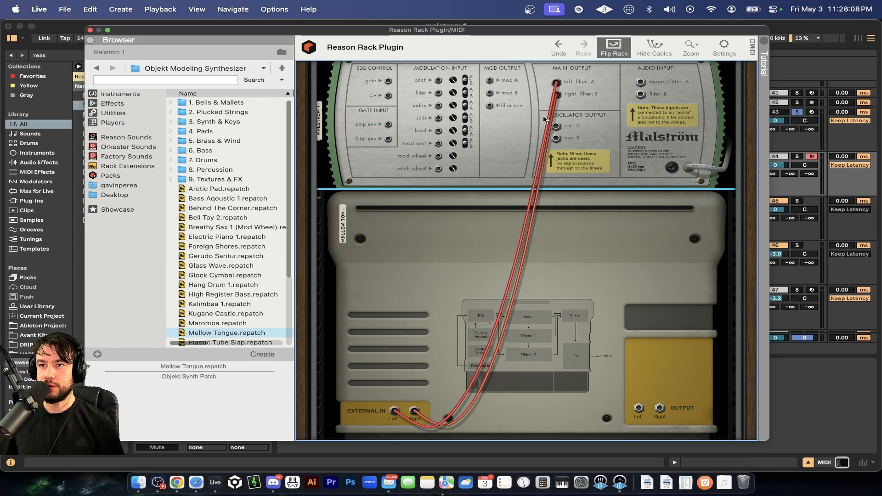
scroll(584, 101, up, 1)
scroll(584, 102, up, 1)
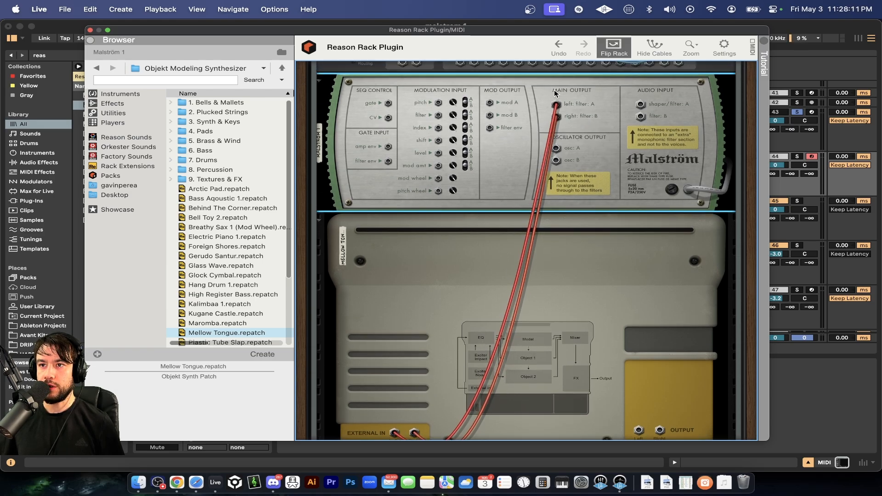
scroll(599, 132, down, 3)
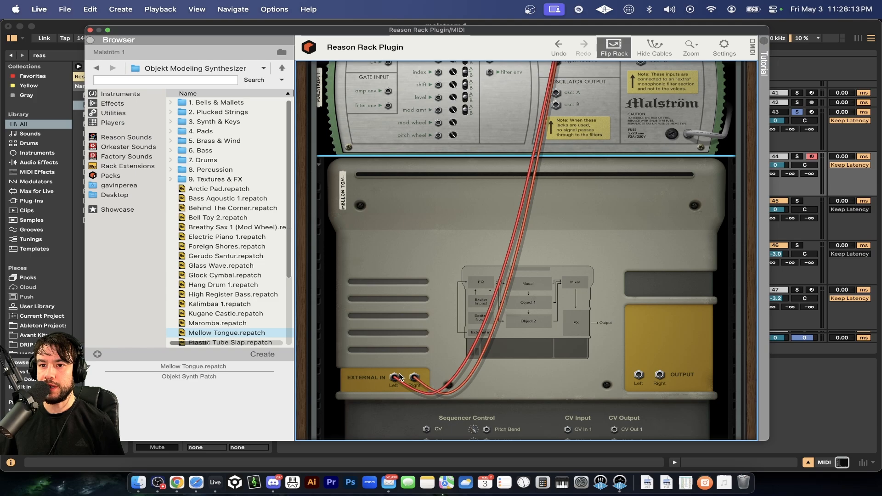
Connect the Objekt's left and right outputs to Combinator mixer device inputs 1 and 2 and return the rack to its front side.
scroll(394, 377, up, 2)
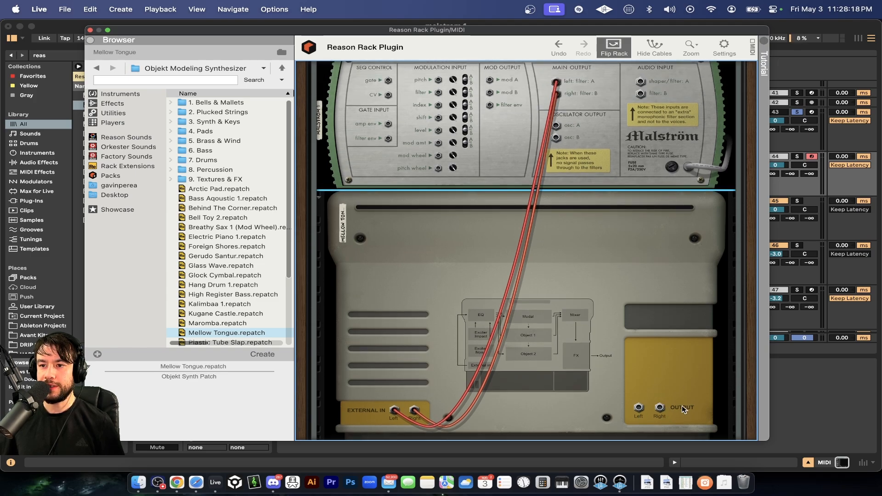
scroll(671, 401, up, 1)
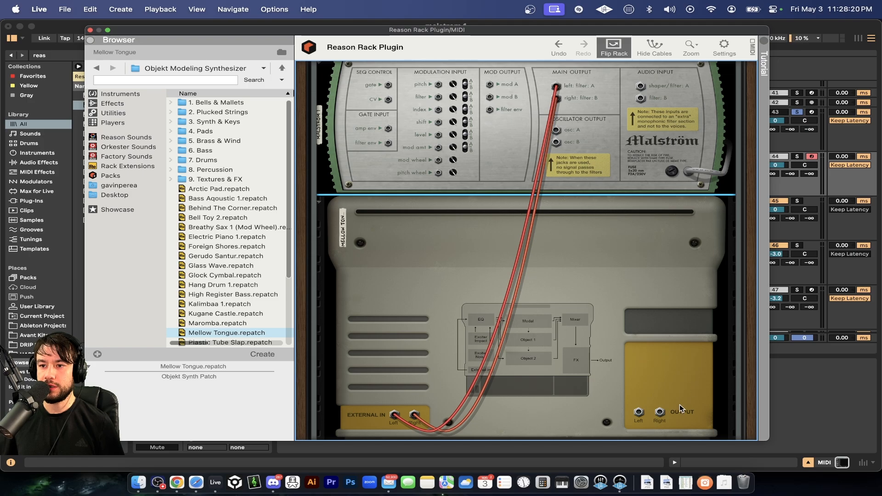
scroll(679, 405, up, 1)
drag(638, 416, 462, 108)
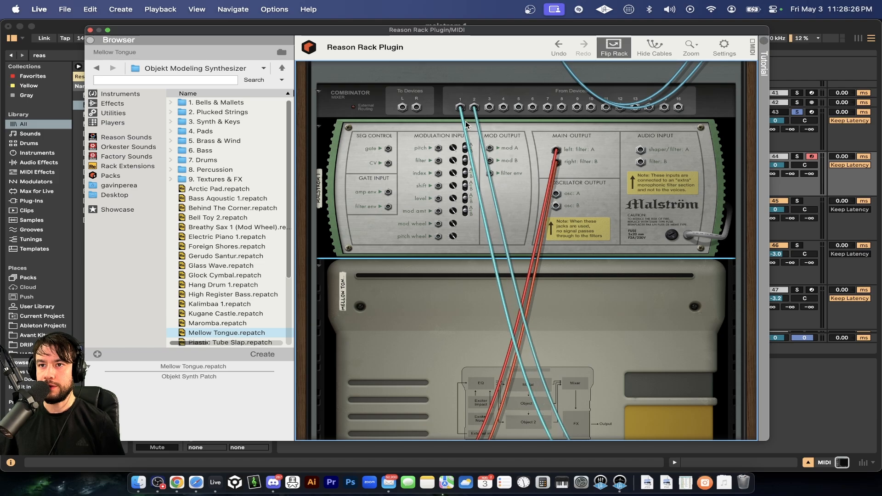
scroll(500, 291, down, 5)
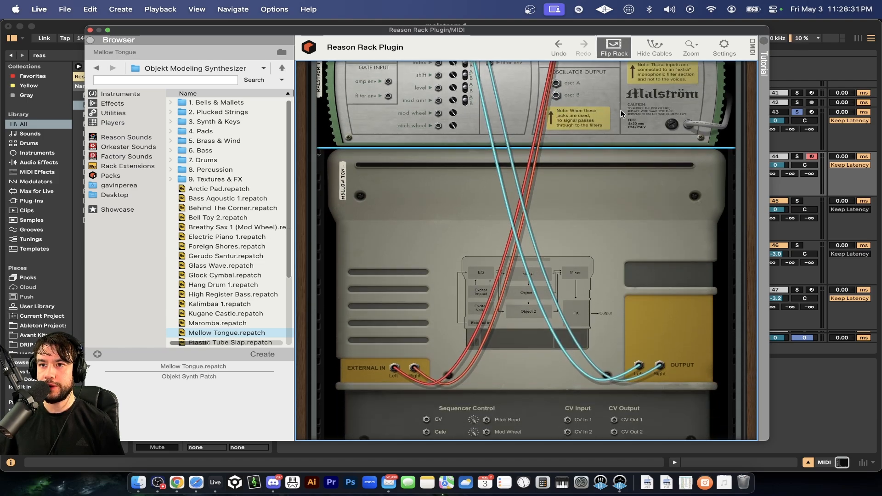
scroll(506, 271, up, 7)
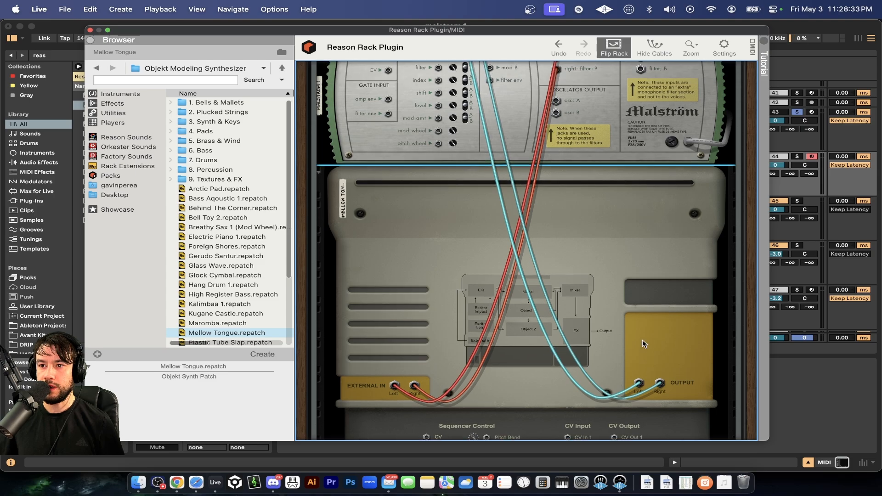
scroll(506, 271, up, 1)
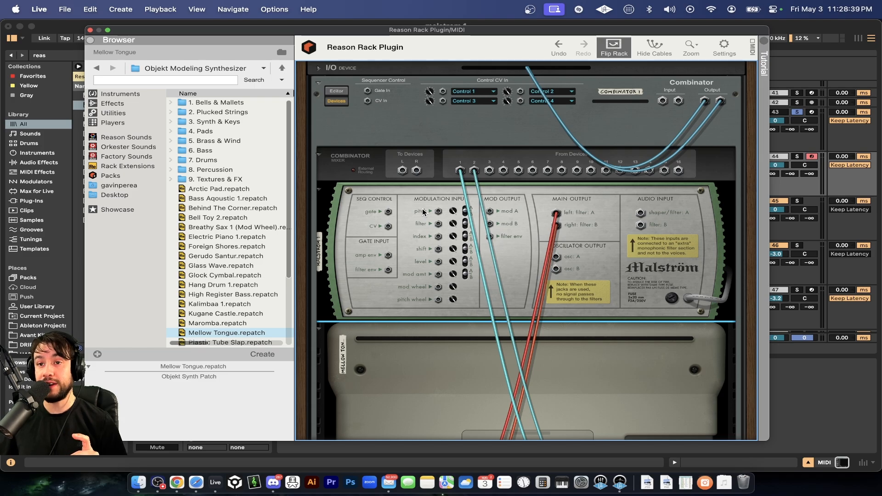
scroll(464, 334, down, 4)
scroll(465, 334, up, 3)
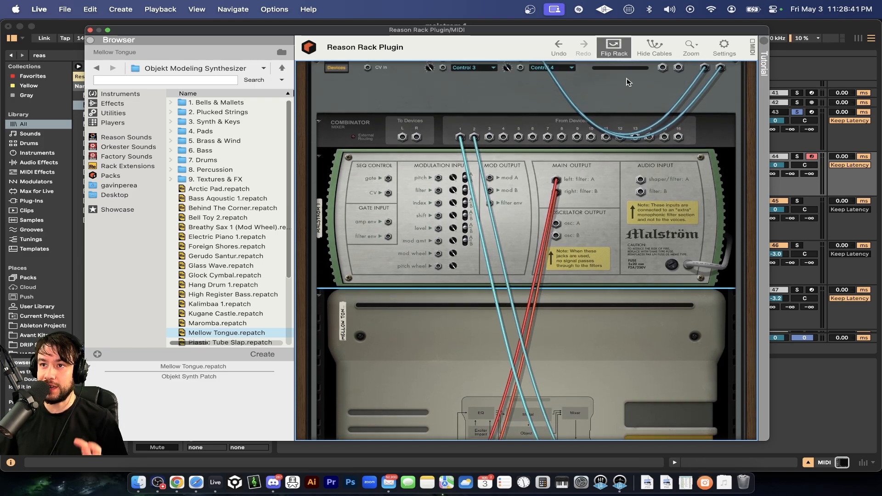
click(613, 53)
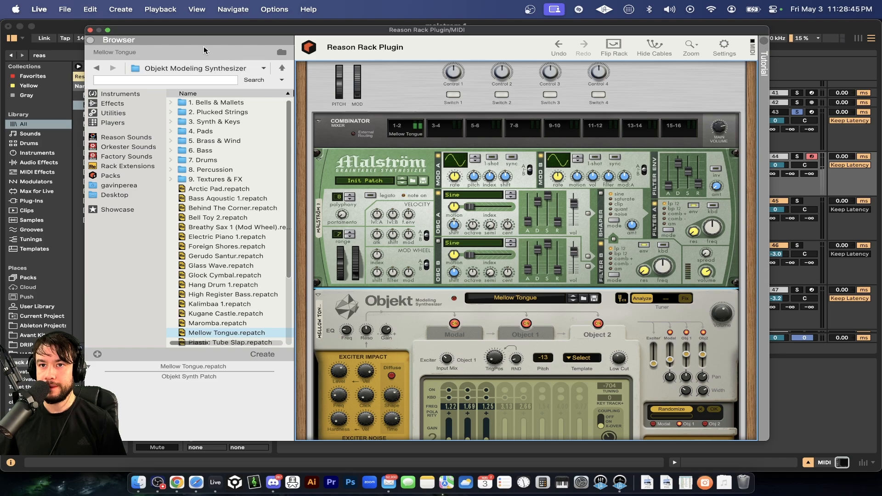
Close the rack window, solo the MIDI track and lower the computer keyboard's octave range to C0–D1.
click(90, 30)
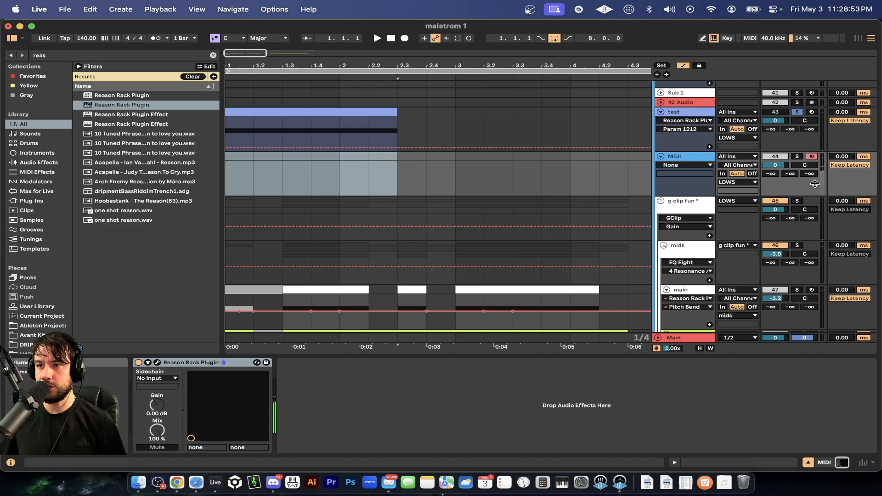
click(797, 156)
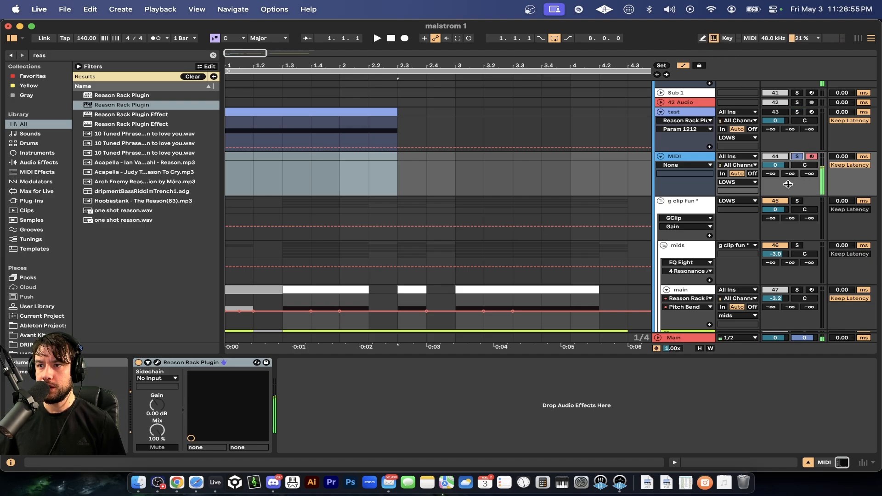
key(z)
key(z)
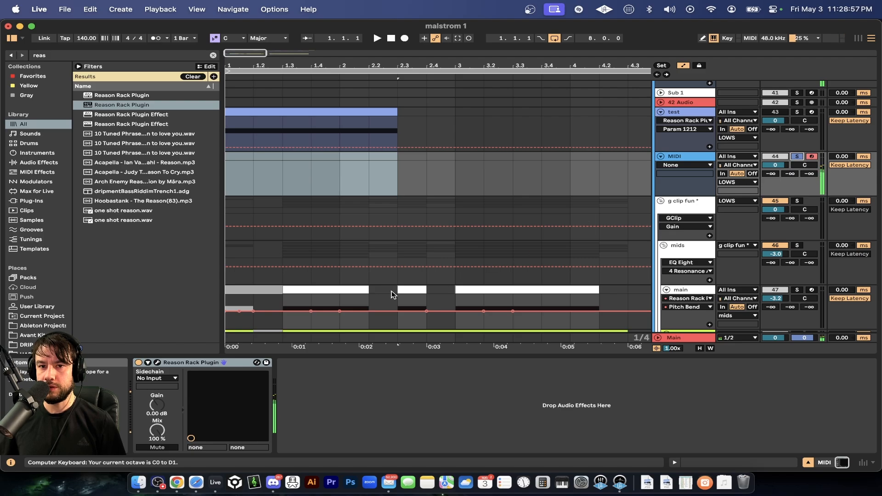
Reopen the MIDI track's rack and reset the Objekt to its Init Patch.
click(157, 362)
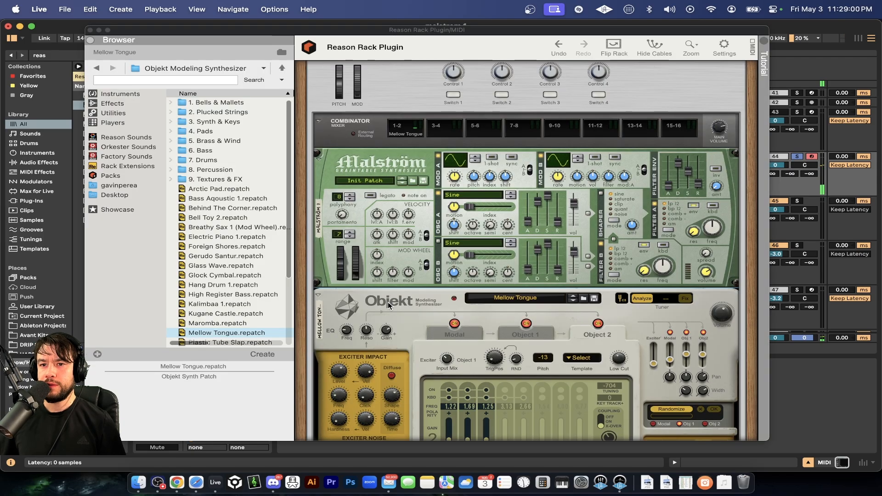
scroll(388, 305, down, 5)
scroll(410, 230, up, 4)
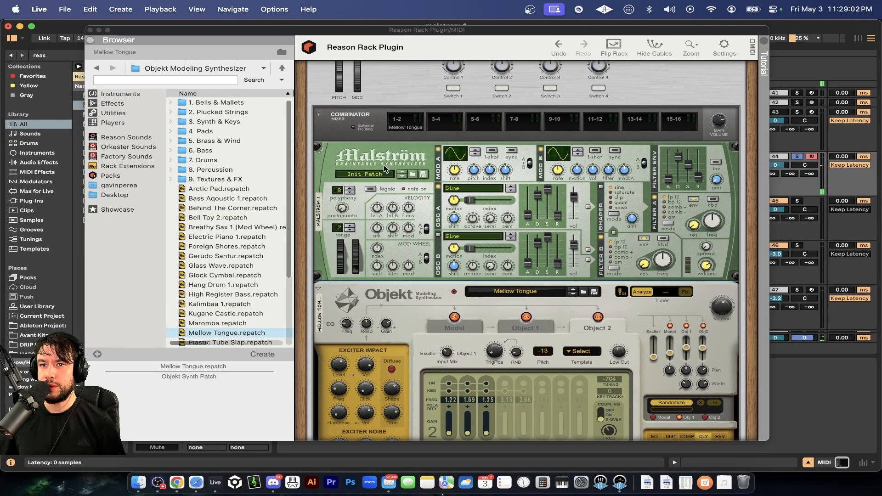
right_click(412, 243)
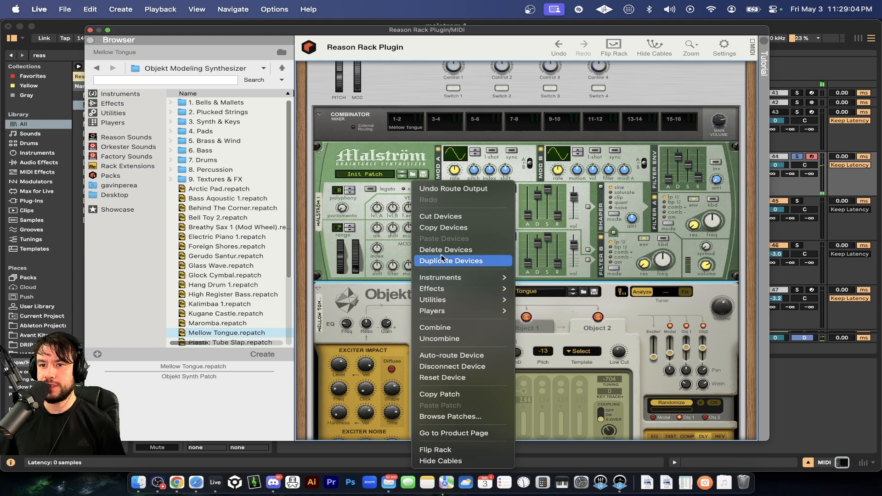
click(443, 379)
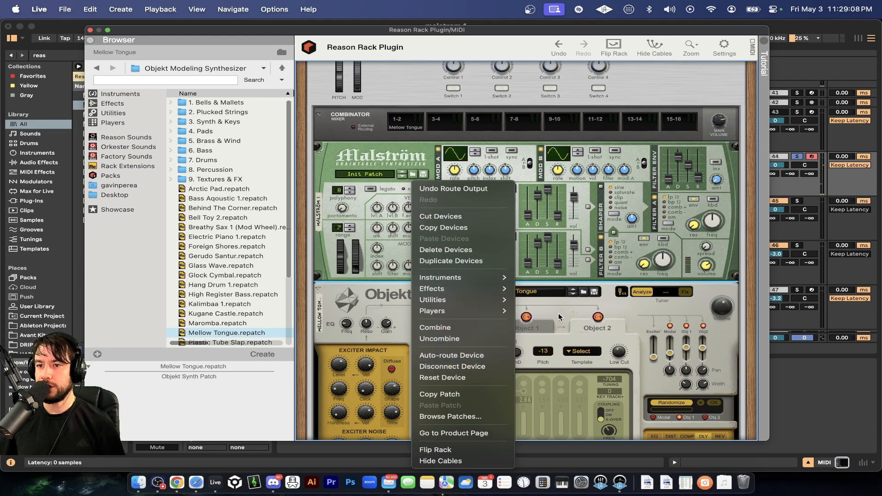
right_click(444, 297)
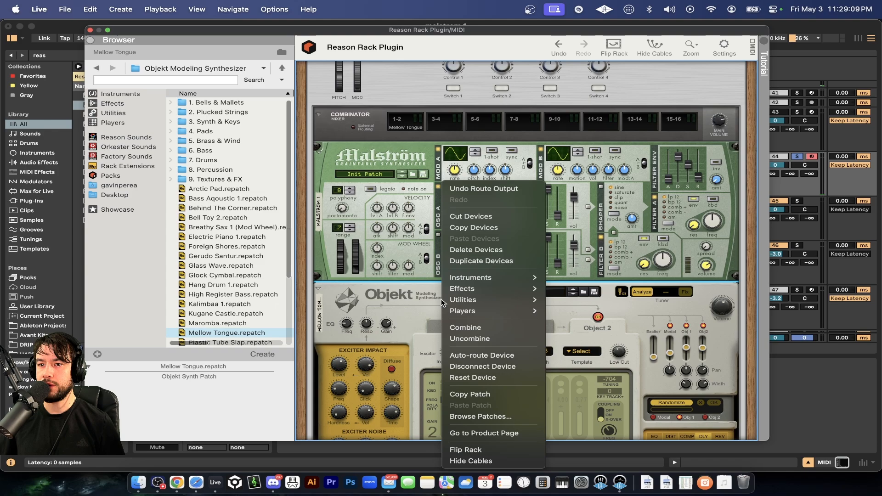
click(478, 380)
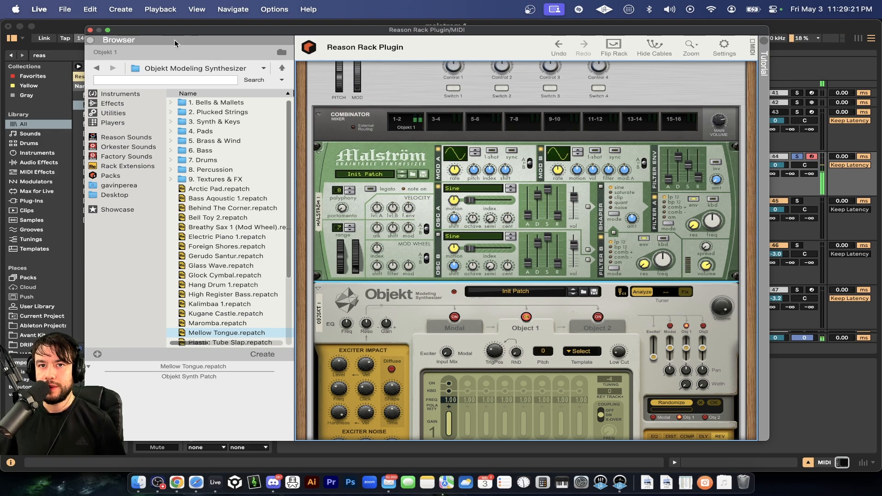
Close the rack, check the test track's effect chain and add Multiband Dynamics to the MIDI track.
click(90, 29)
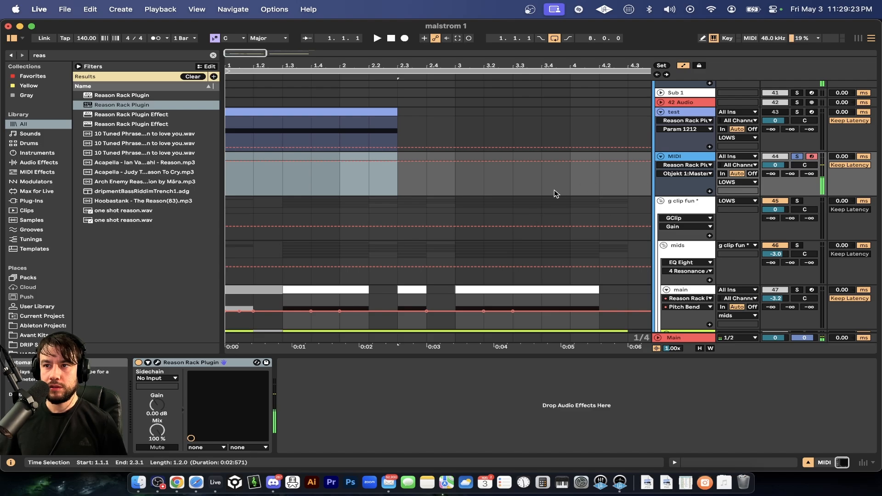
click(686, 115)
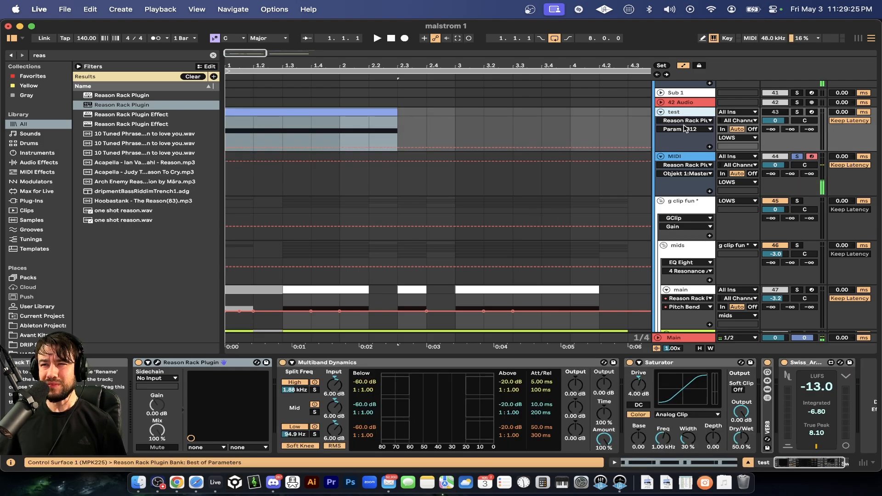
click(685, 160)
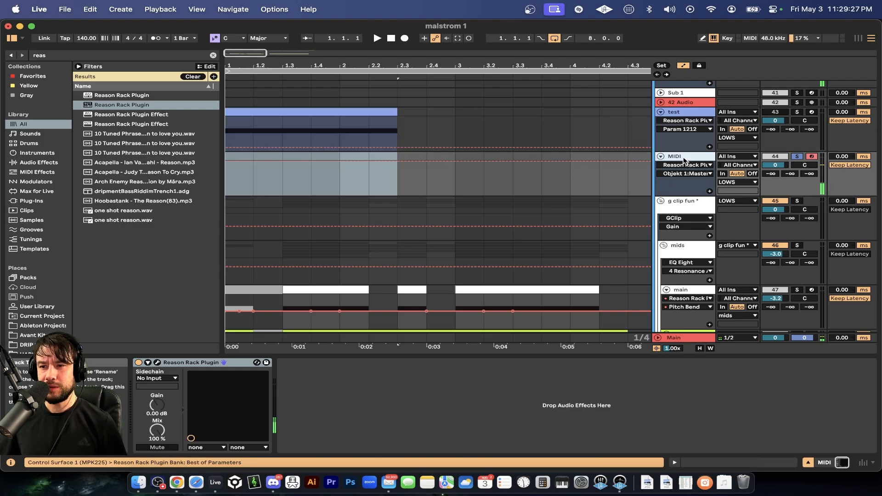
key(super+f)
text(multi)
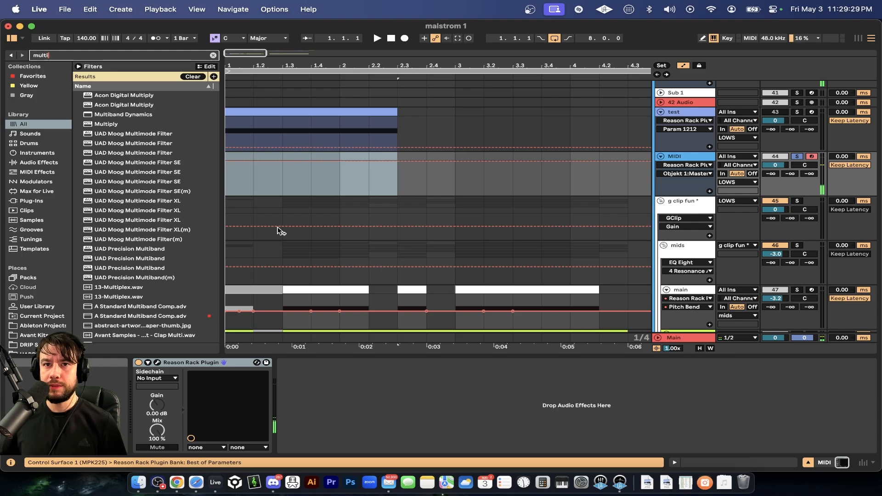
double_click(147, 115)
Add Swiss Army Meter-1-1-1 after the Multiband Dynamics on the MIDI track and turn the Multiband Dynamics off.
key(super+f)
text(swiss)
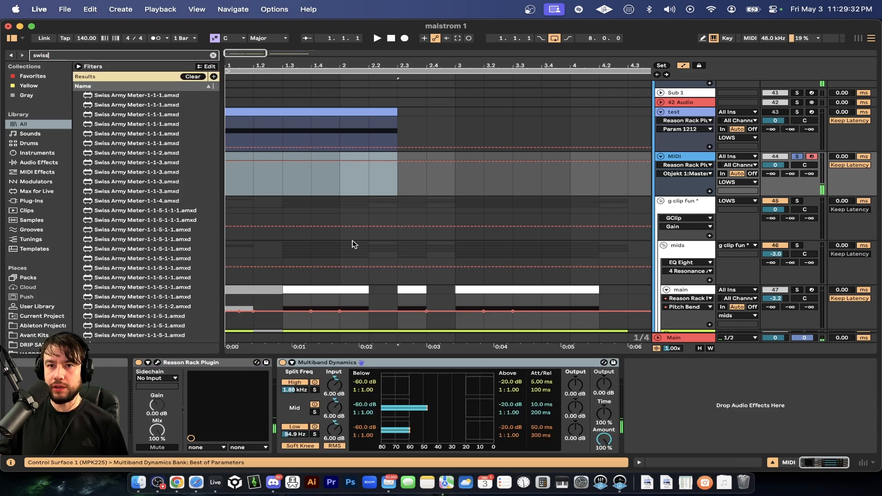
double_click(134, 123)
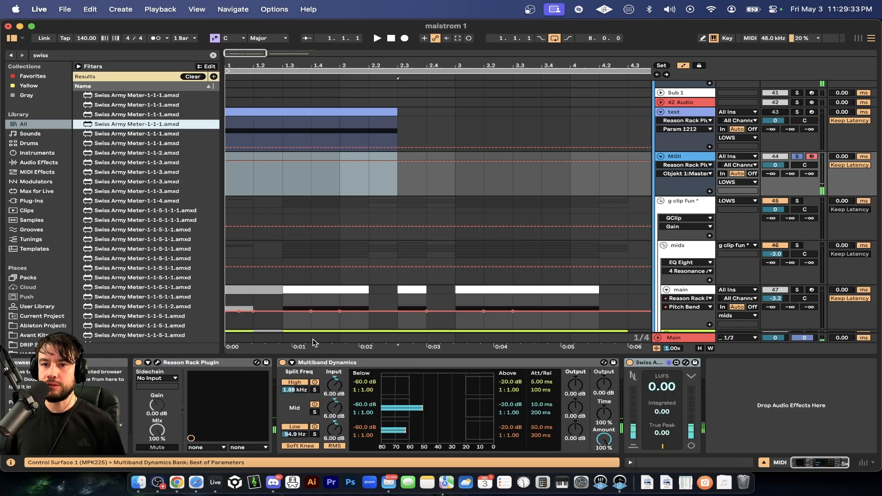
click(283, 362)
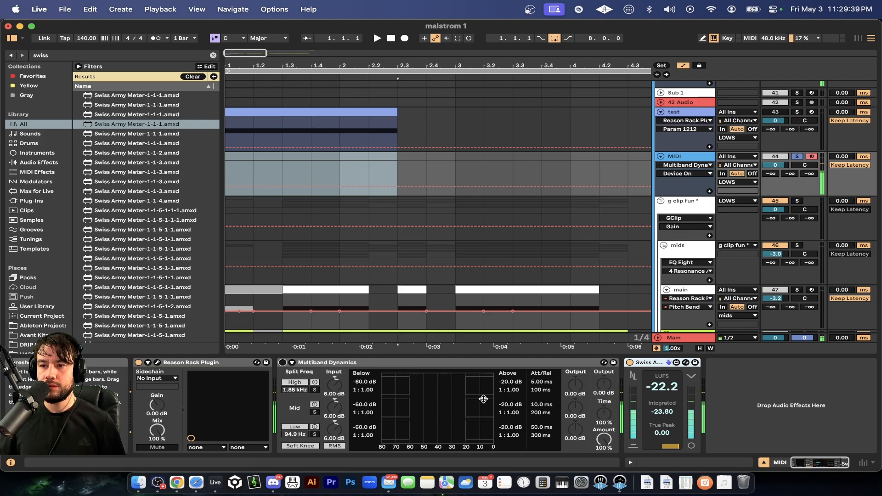
click(157, 363)
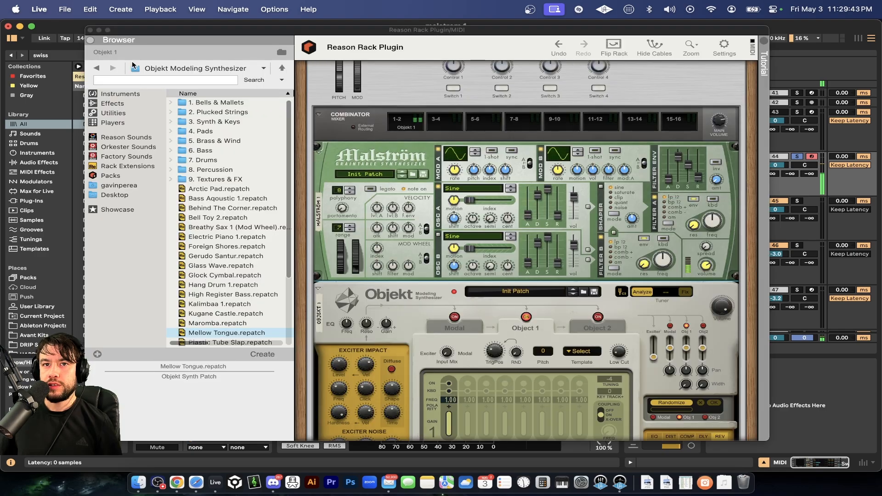
click(90, 30)
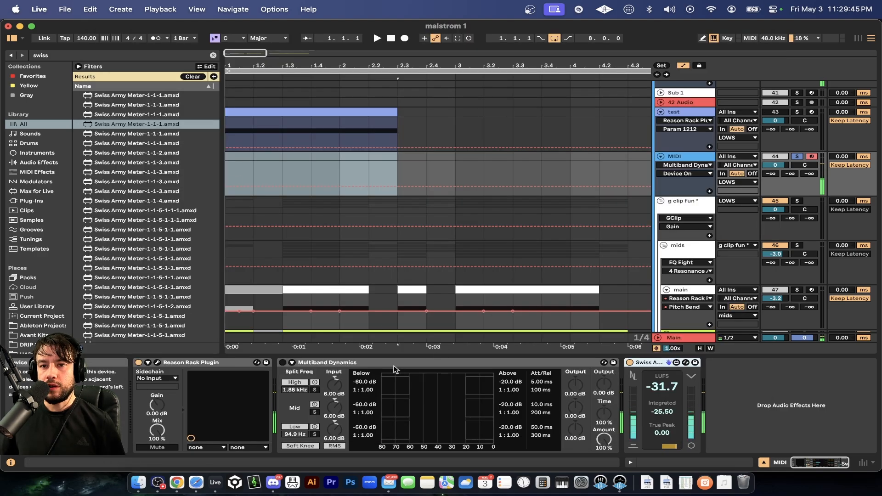
Add a Saturator at the end of the MIDI track's device chain and turn the Multiband Dynamics back on.
key(super+f)
text(sat)
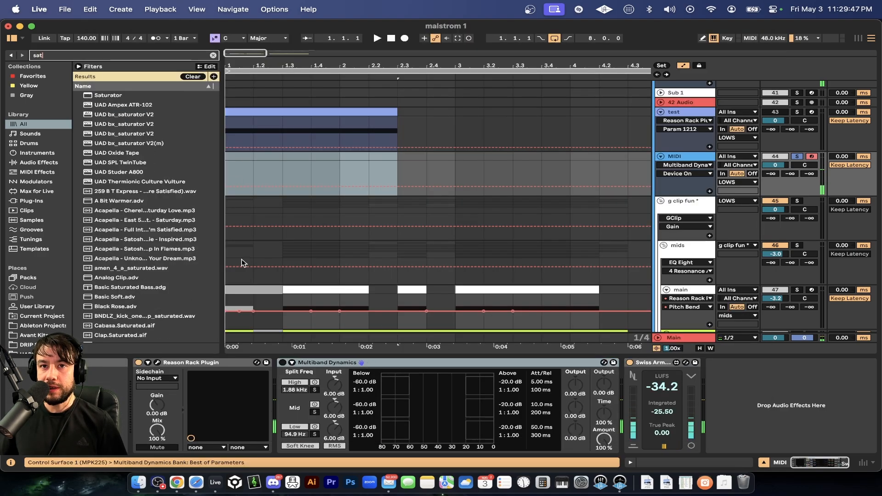
double_click(117, 94)
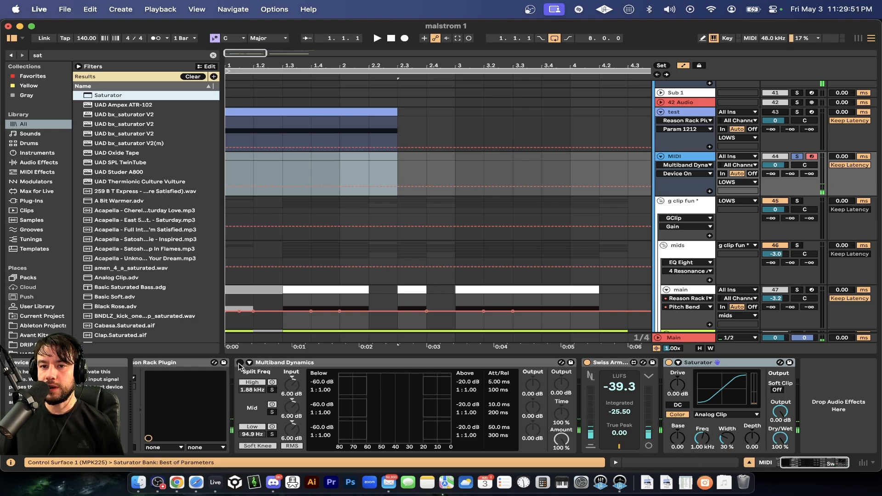
click(239, 365)
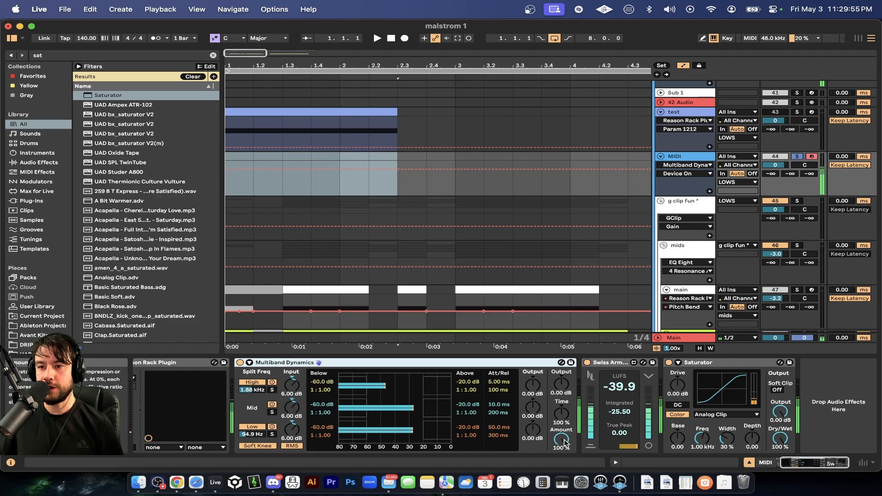
scroll(629, 429, left, 1)
scroll(629, 429, left, 1)
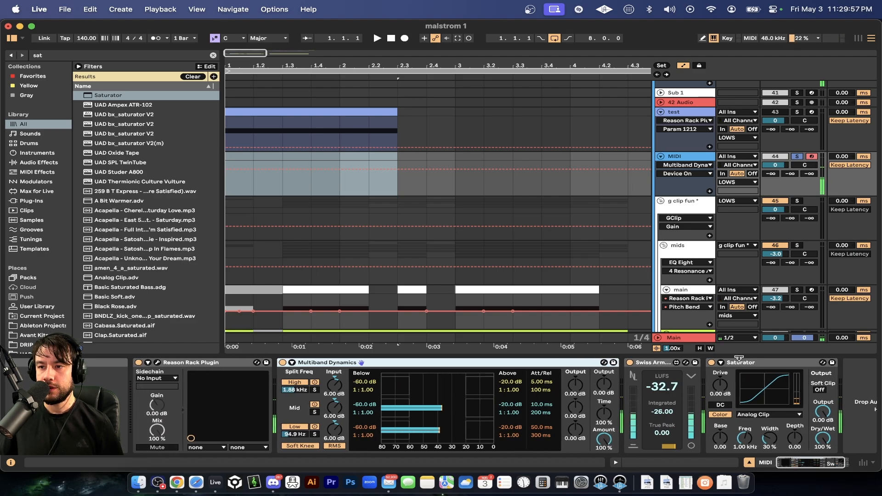
Place the Saturator ahead of the Swiss Army Meter, with its Drive at 4 dB and Dry/Wet at 50%.
drag(738, 363, 656, 390)
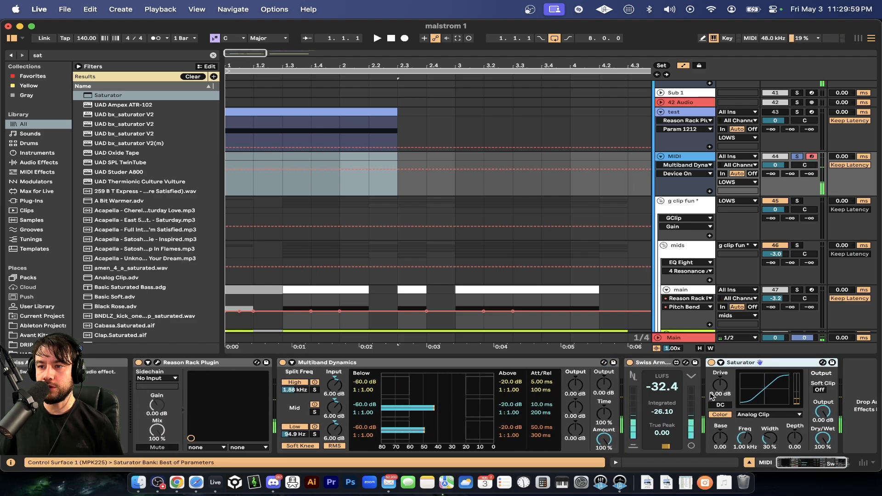
drag(720, 384, 720, 381)
click(658, 364)
drag(657, 363, 808, 368)
drag(741, 438, 741, 478)
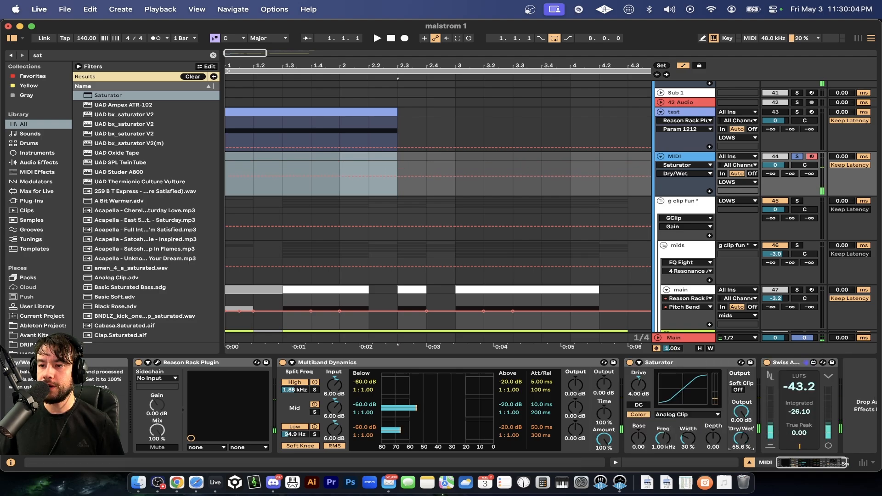
drag(740, 440, 741, 442)
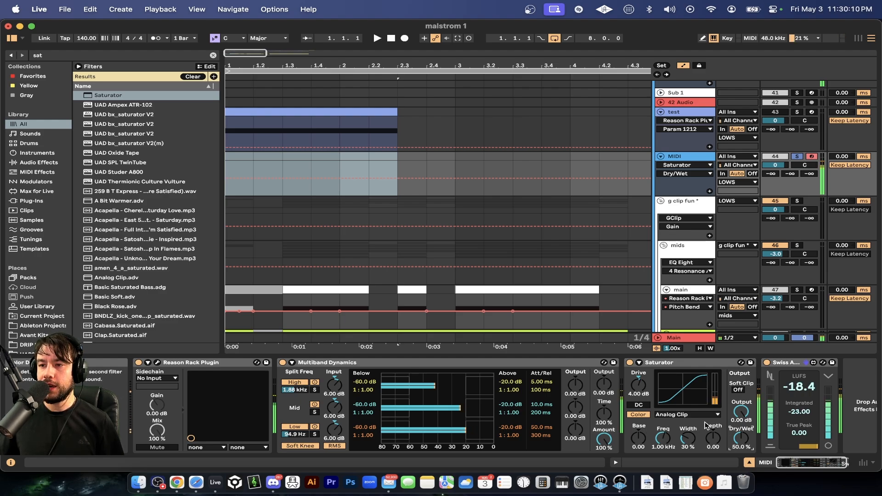
Reopen the MIDI track's Reason rack and change the Malström's oscillator A from Sine to Square.
click(157, 362)
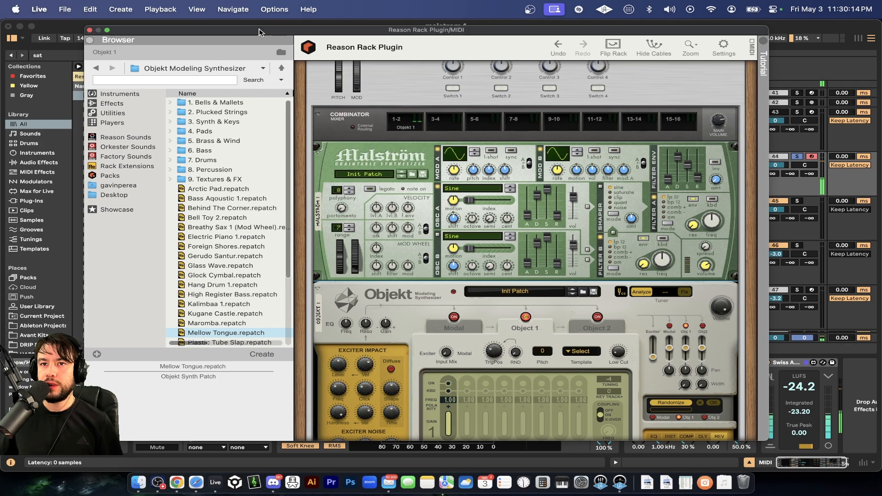
drag(279, 30, 279, 18)
scroll(403, 278, down, 5)
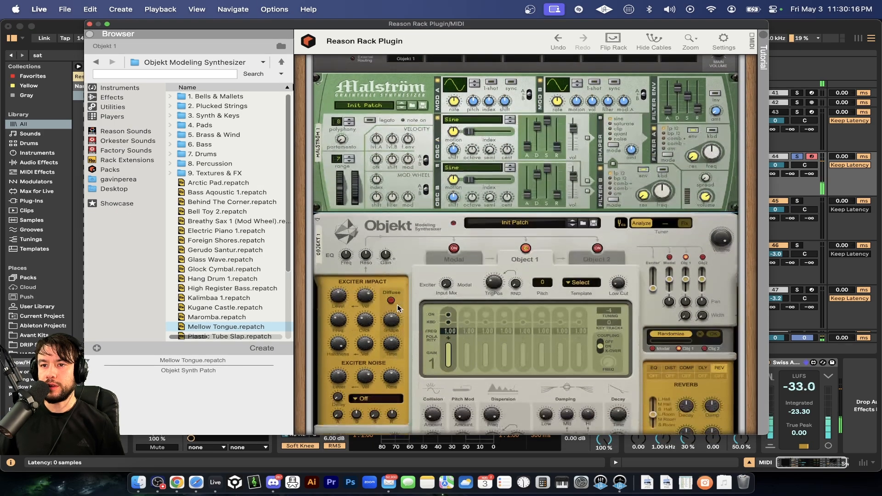
scroll(402, 278, up, 2)
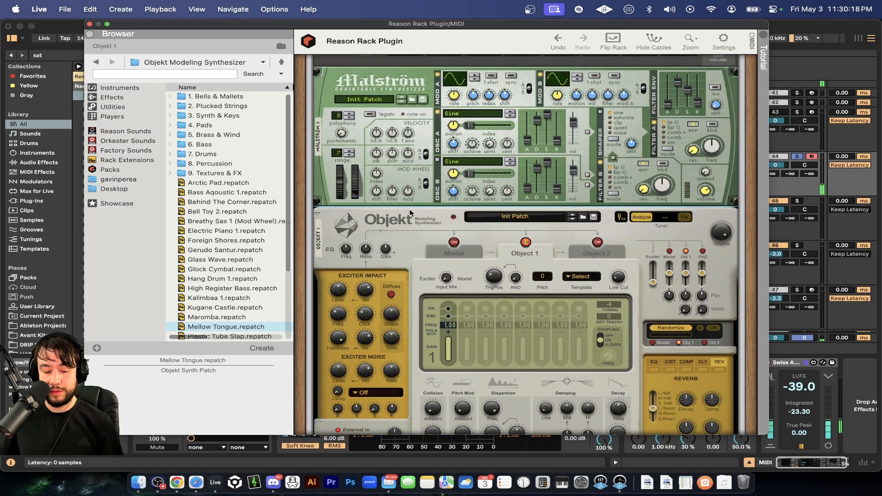
scroll(343, 251, down, 3)
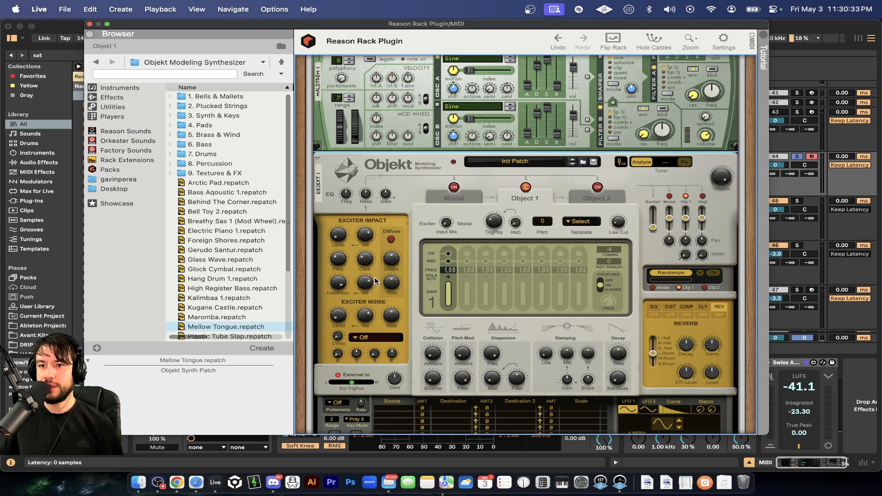
scroll(417, 309, up, 6)
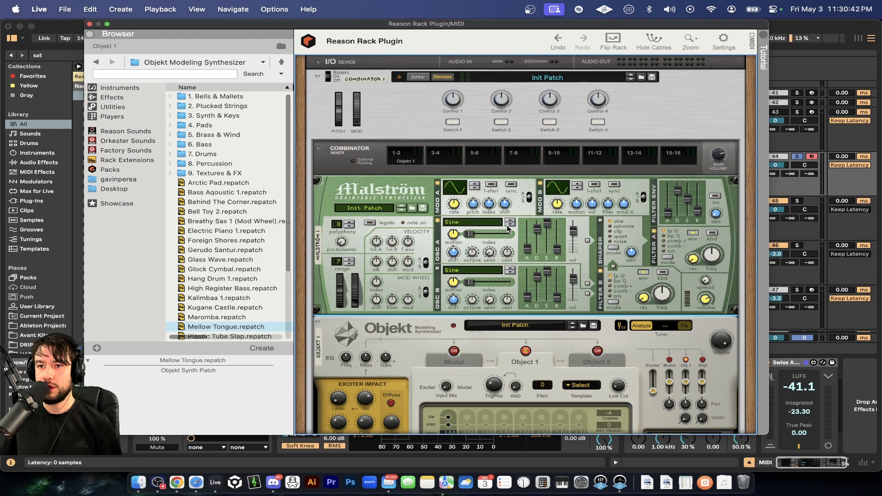
click(508, 225)
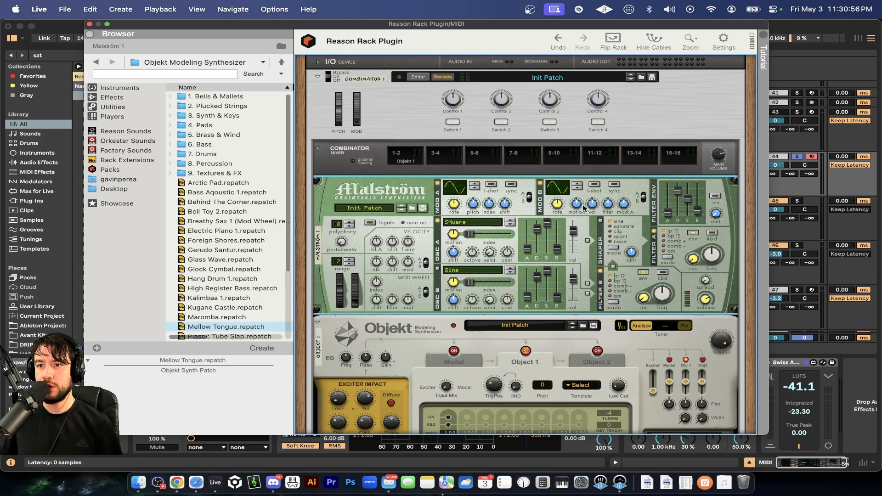
Sync the Malström's Modulator B to tempo, route it to the volume level and change its curve shape.
click(613, 184)
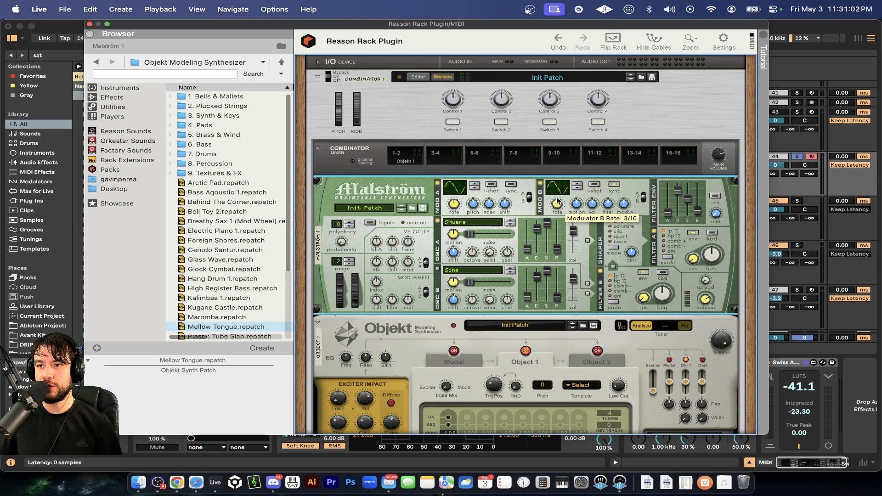
scroll(558, 201, down, 1)
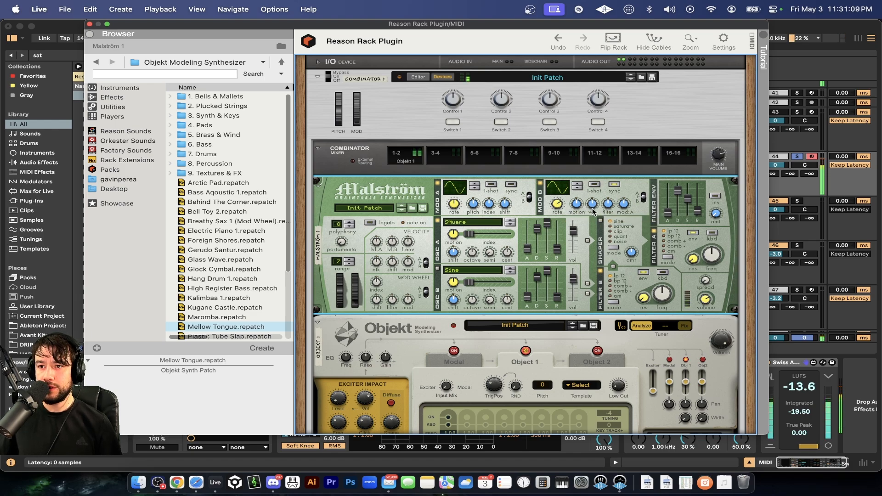
mouse_move(593, 206)
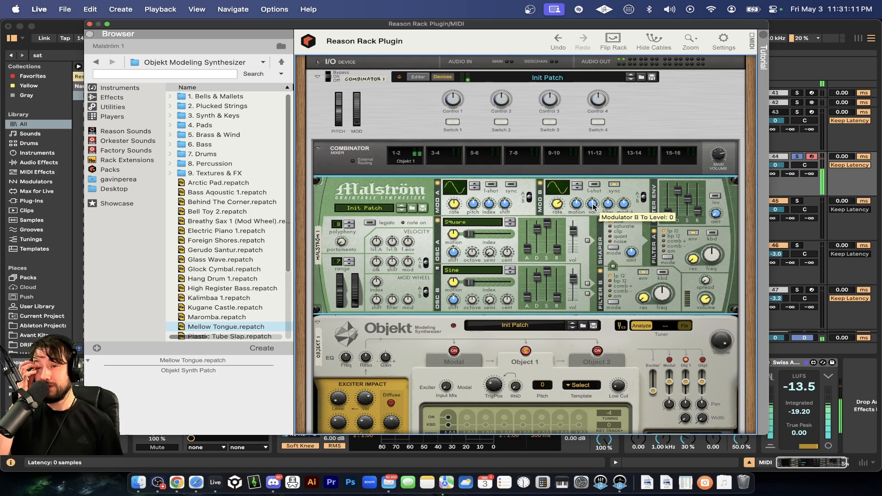
drag(593, 206, 621, 30)
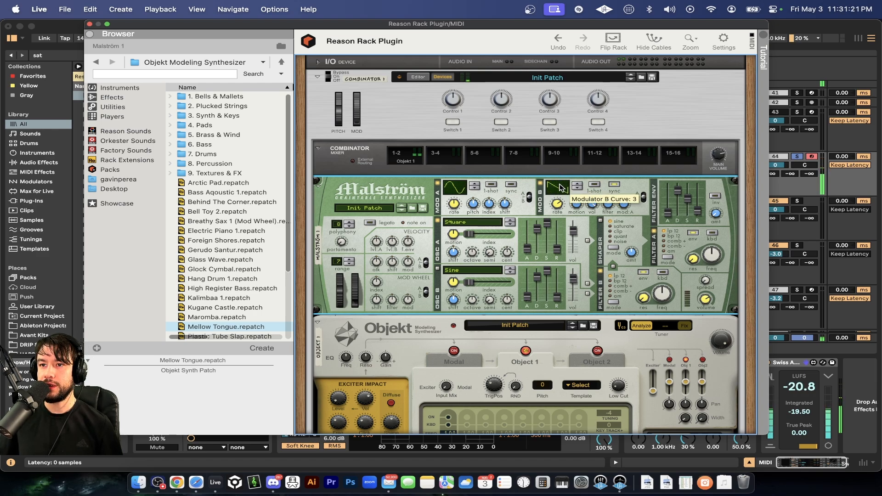
drag(564, 178, 564, 168)
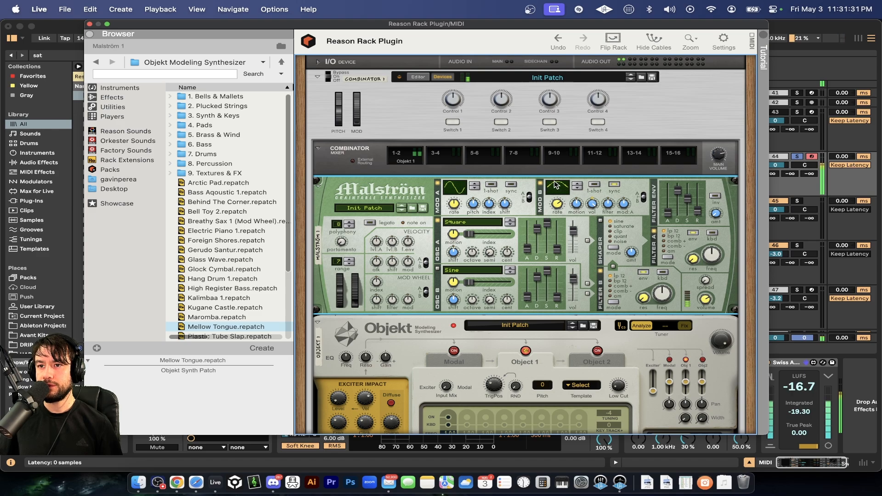
Adjust the Decay time of Object 1 in the Objekt to 7.8%.
scroll(622, 353, down, 5)
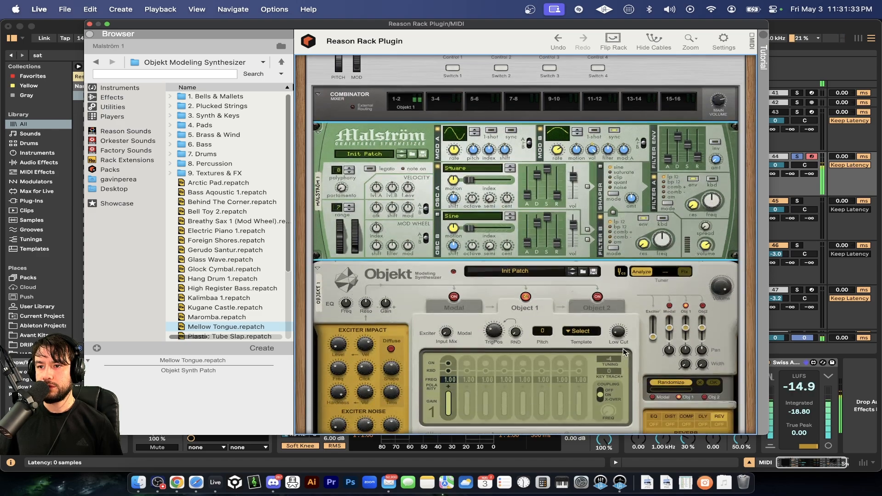
scroll(651, 230, down, 2)
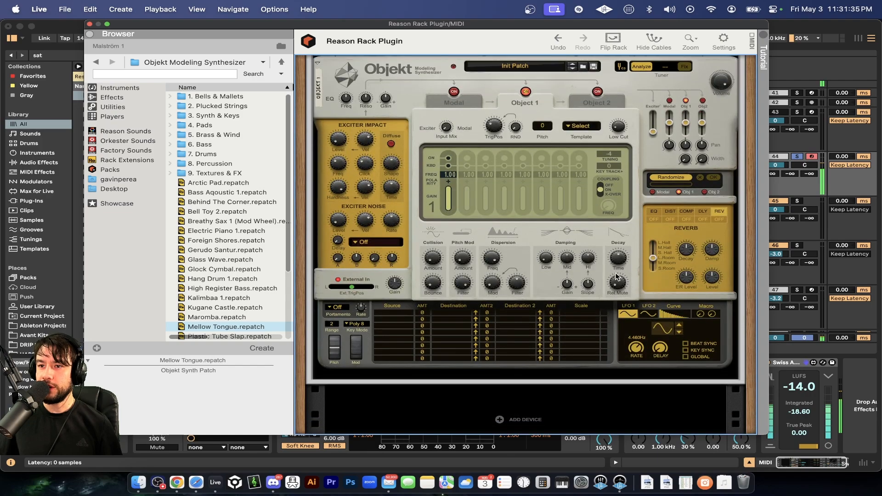
scroll(620, 250, up, 2)
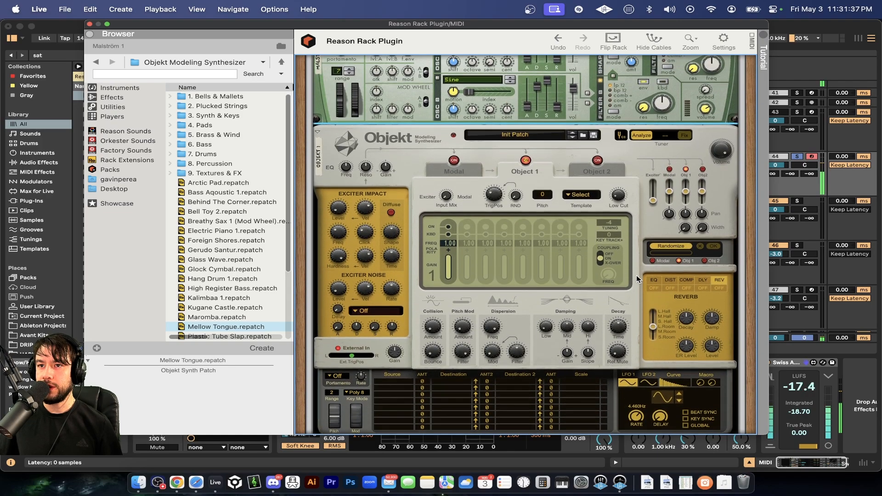
drag(616, 334, 619, 339)
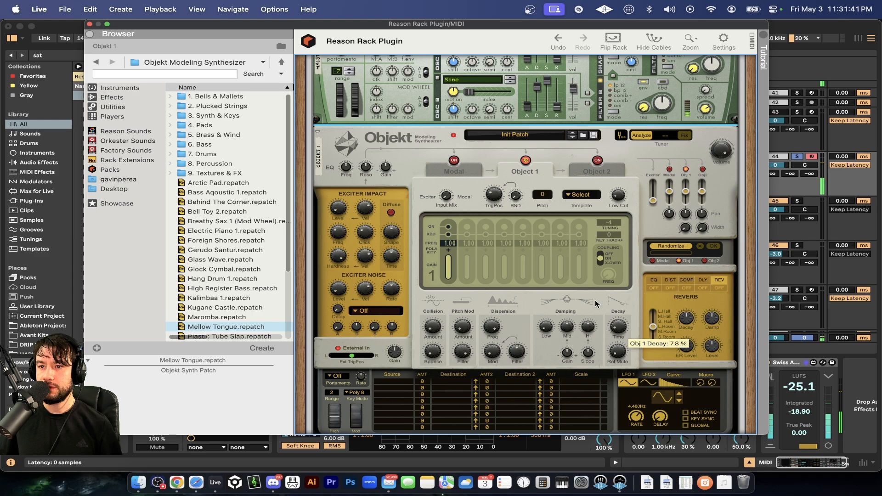
scroll(621, 340, up, 1)
scroll(634, 330, up, 1)
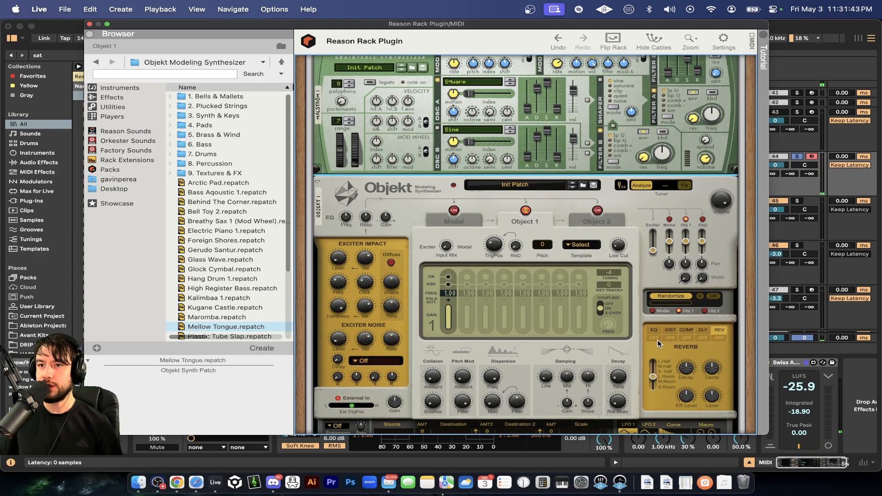
Randomize Object 1's partials in the Objekt several times and adjust the Malström's output volume.
scroll(659, 285, down, 3)
scroll(621, 275, up, 1)
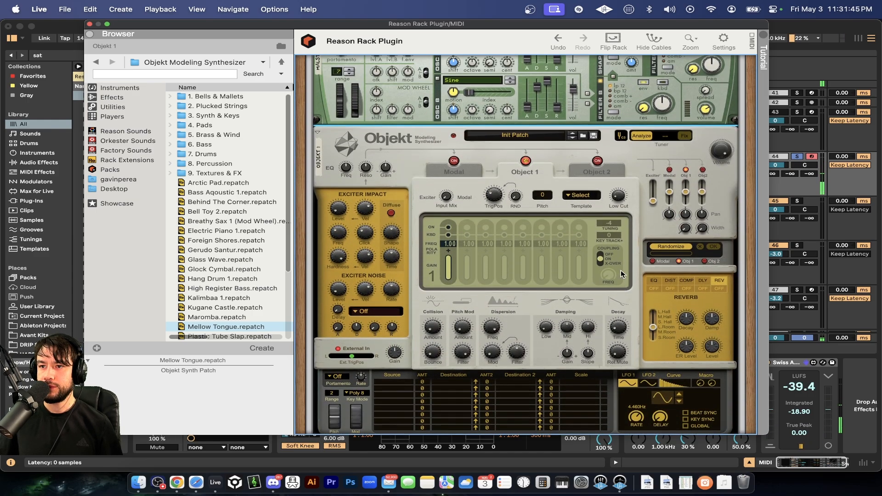
click(667, 251)
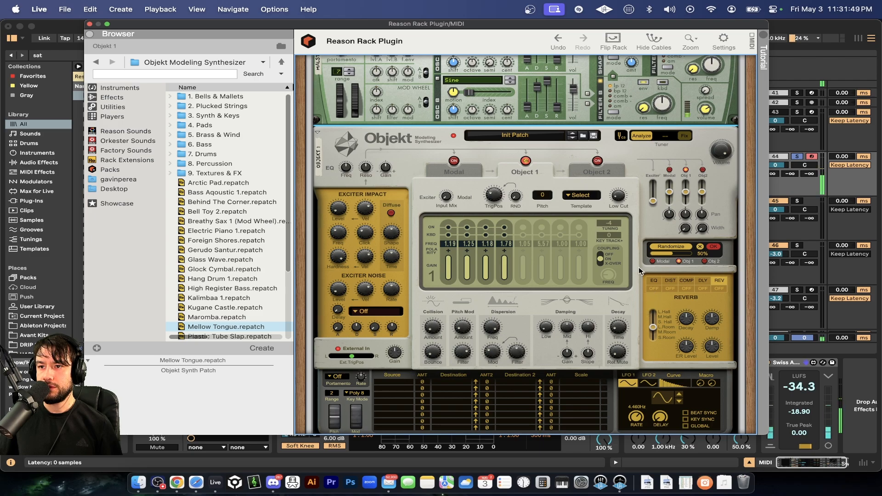
scroll(620, 285, up, 1)
scroll(619, 285, up, 2)
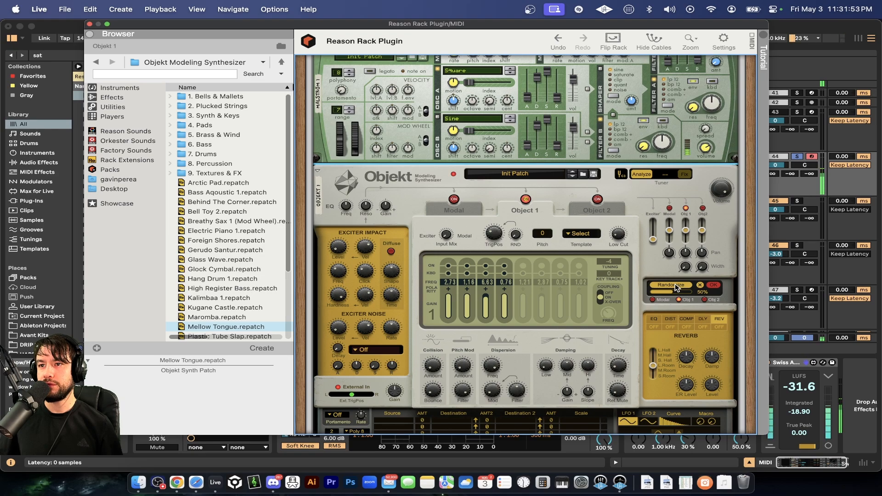
scroll(619, 277, up, 3)
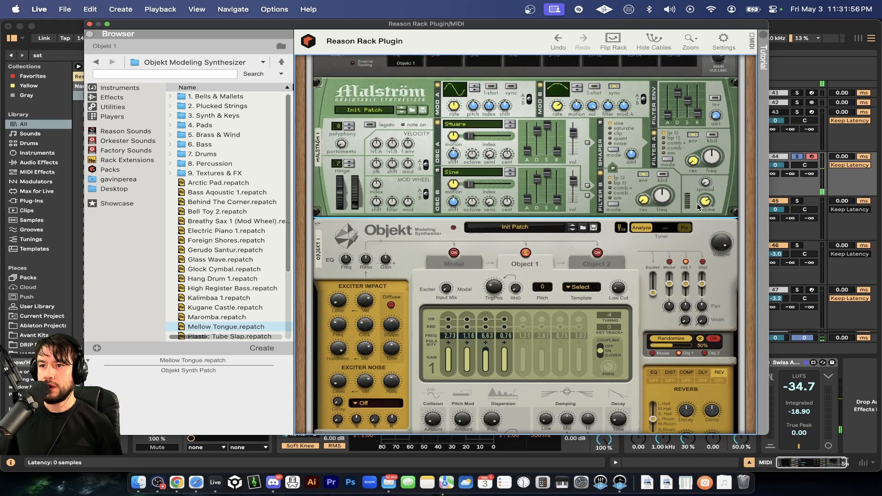
click(704, 202)
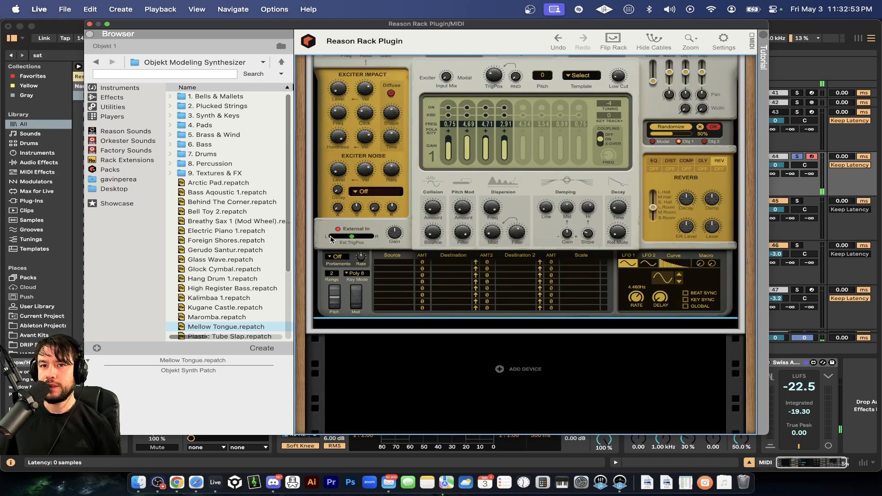
Add a Scream 4 Distortion below the Combinator and reset it to its Init Patch.
click(115, 88)
click(111, 97)
scroll(268, 192, down, 5)
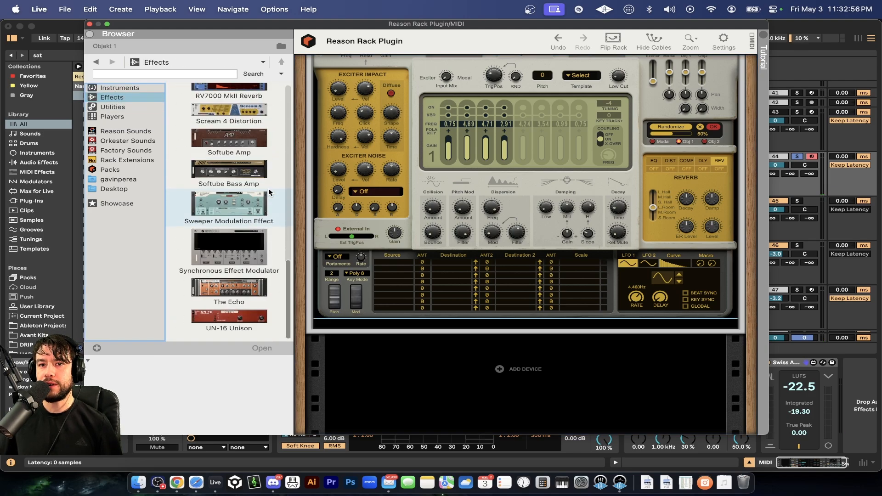
scroll(269, 192, up, 3)
click(229, 204)
drag(229, 204, 519, 376)
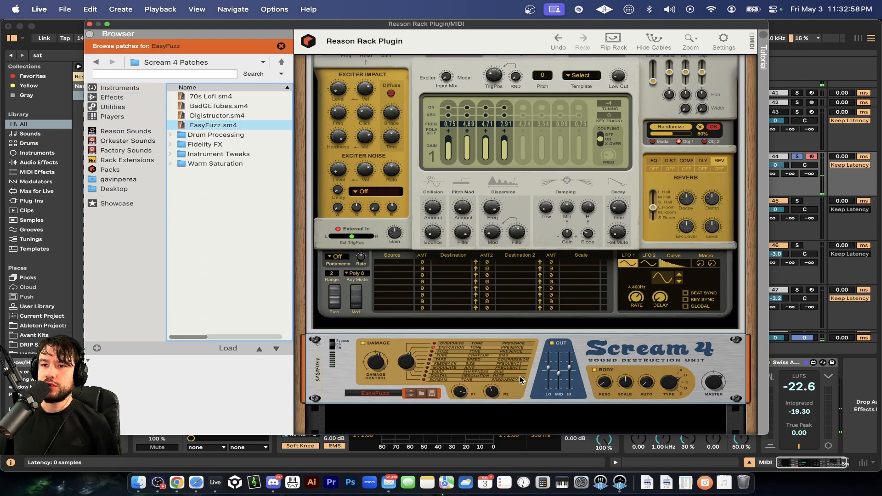
scroll(510, 375, down, 3)
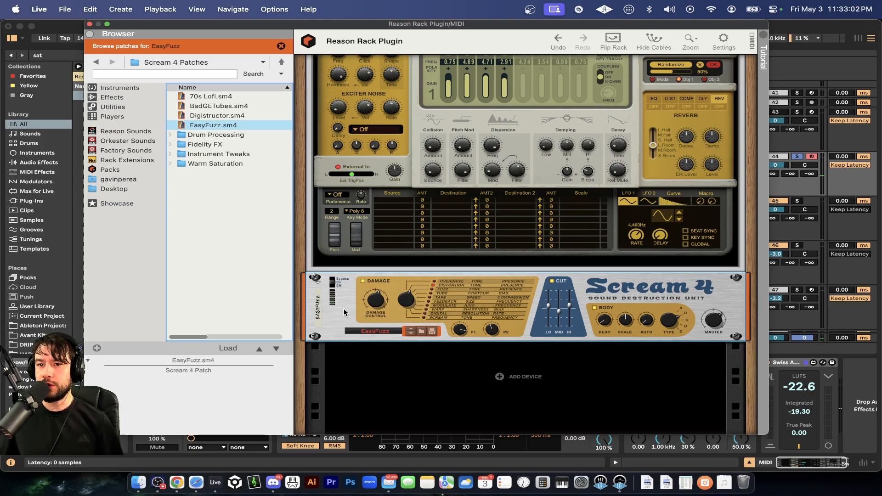
right_click(381, 317)
click(386, 394)
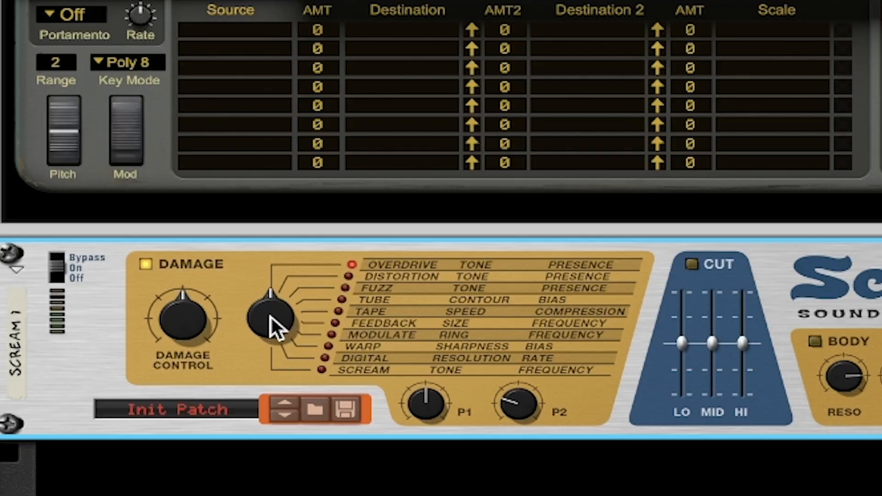
Set the Scream 4's damage type to Tape and adjust its master level.
drag(406, 299, 407, 291)
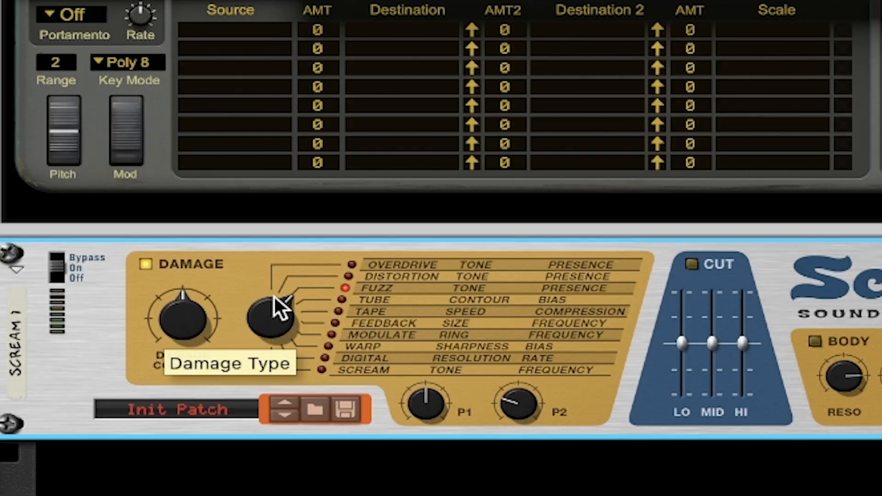
drag(274, 294, 283, 276)
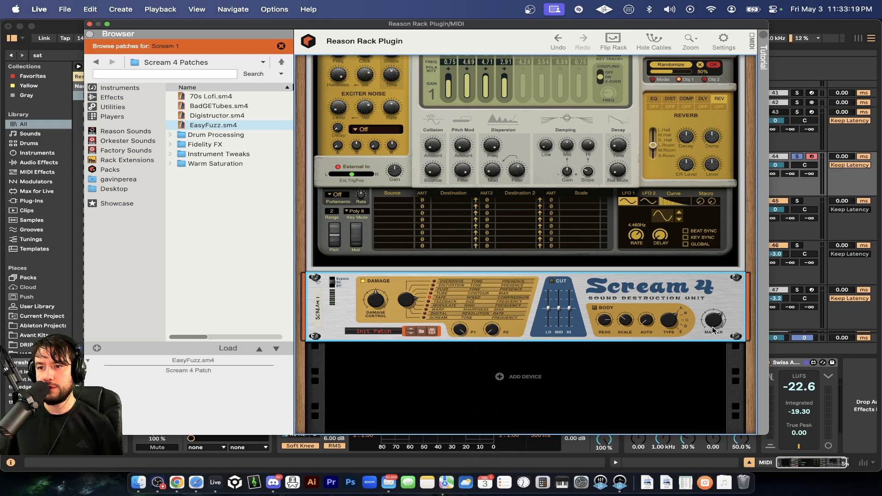
drag(712, 322, 712, 317)
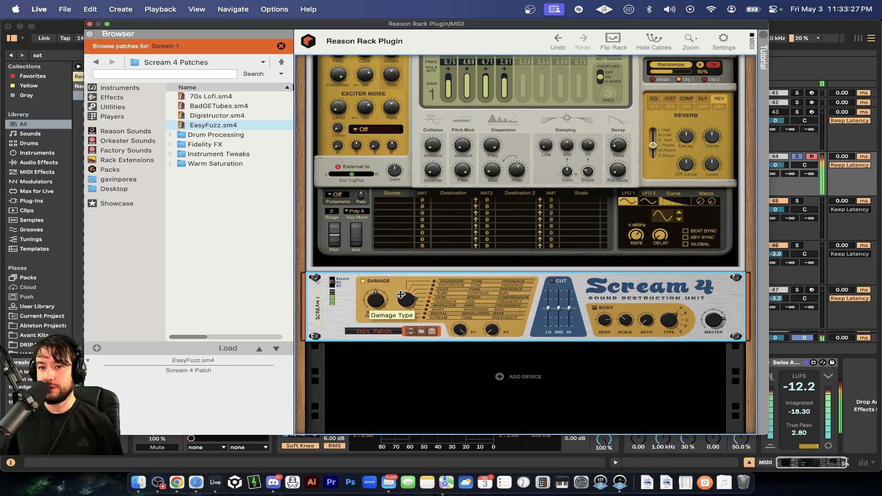
Compare the bass sound with the Scream 4 switched out and back on, and return to the Objekt.
click(332, 283)
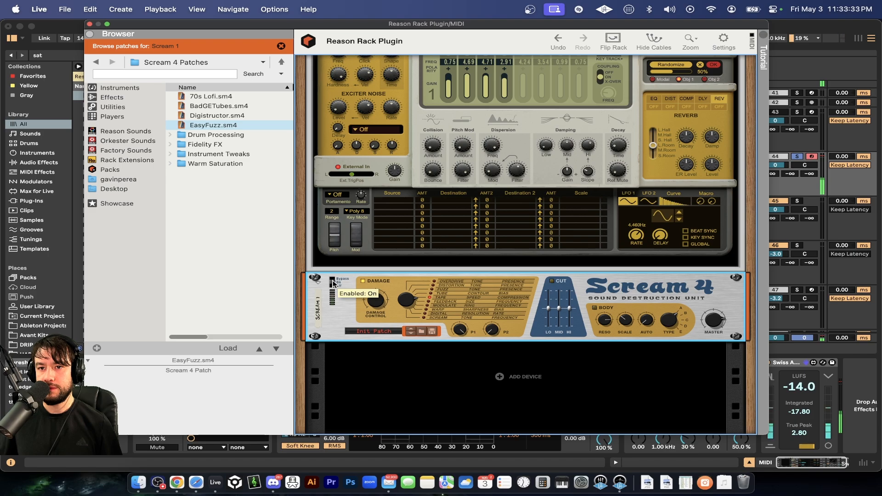
click(333, 283)
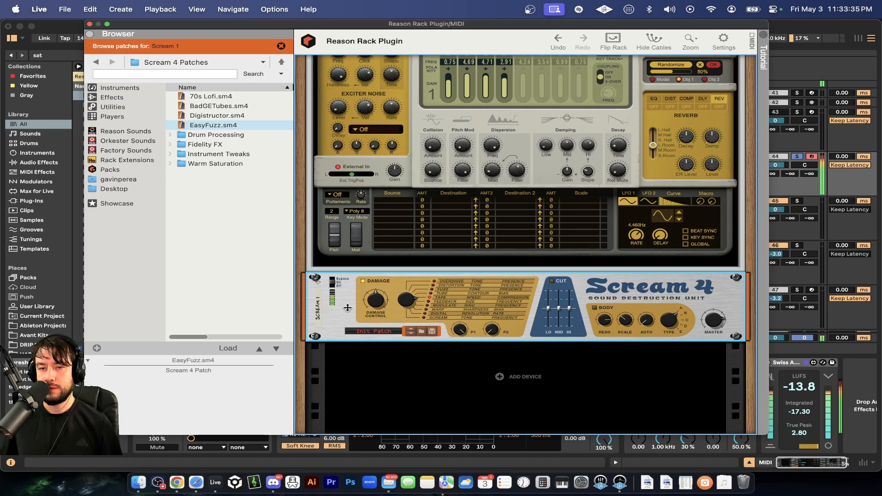
scroll(347, 307, up, 5)
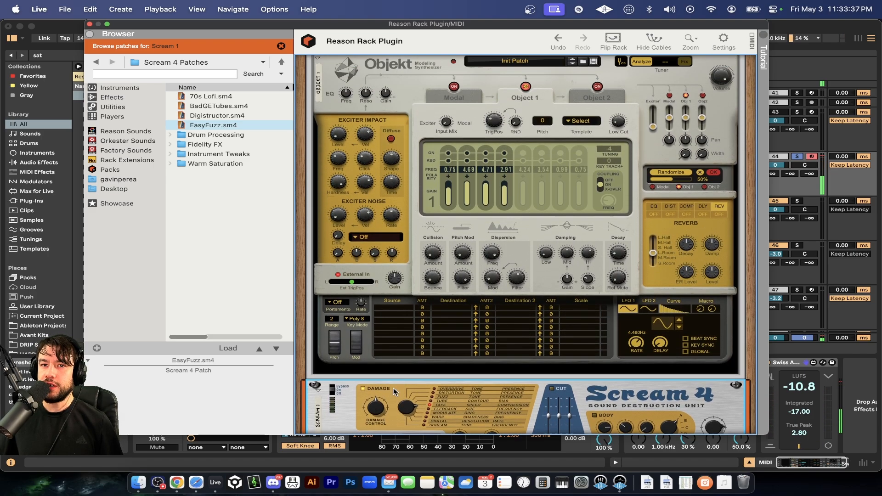
scroll(398, 414, up, 4)
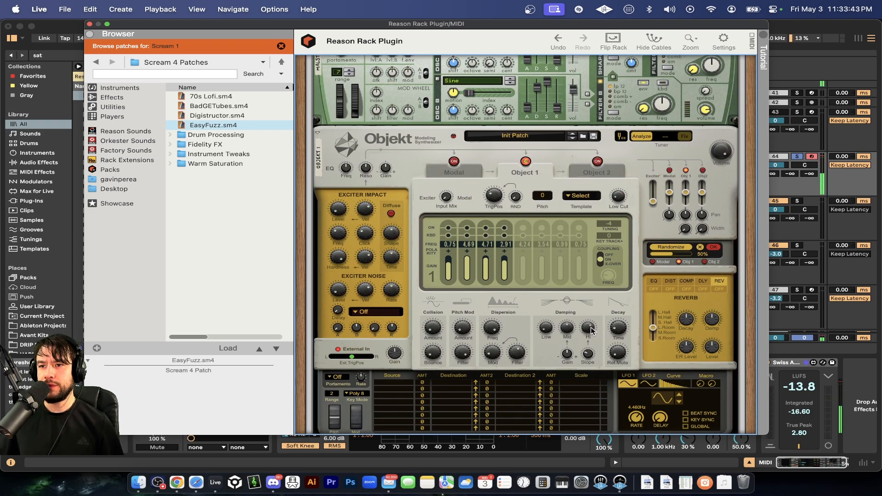
Adjust Object 1's damping in the Objekt and bring the low damping frequency down to 0%.
drag(591, 327, 546, 311)
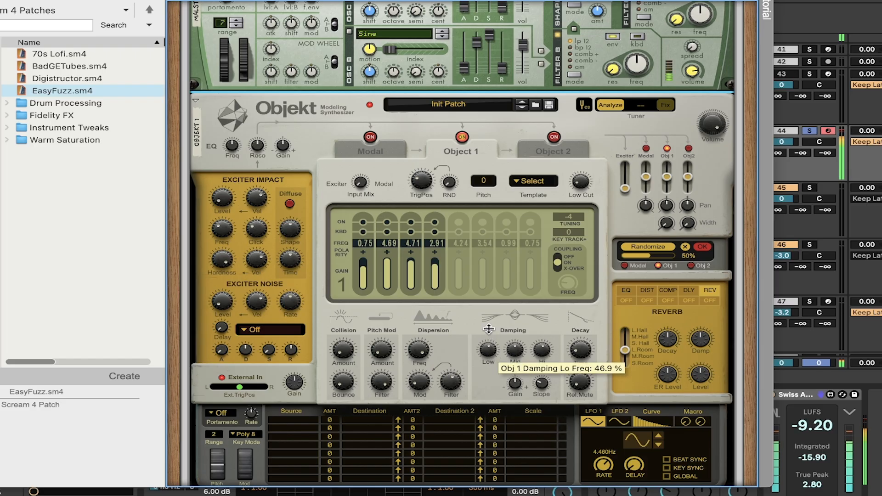
drag(488, 329, 491, 431)
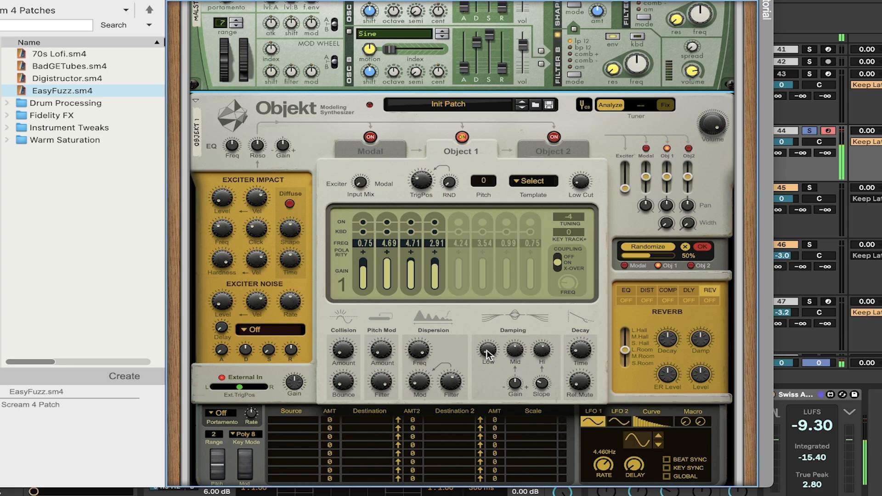
drag(487, 351, 488, 353)
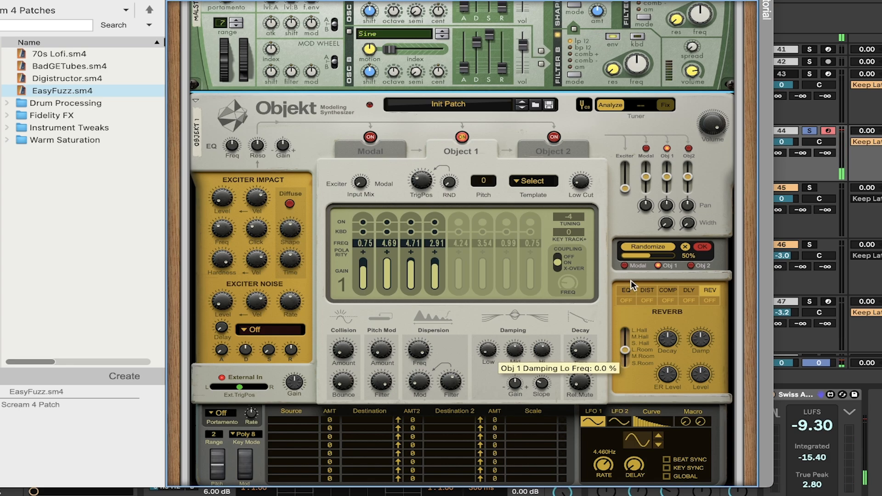
Randomize Object 1's partials, readjust the damping and set the fourth partial's frequency to 4.87.
click(647, 248)
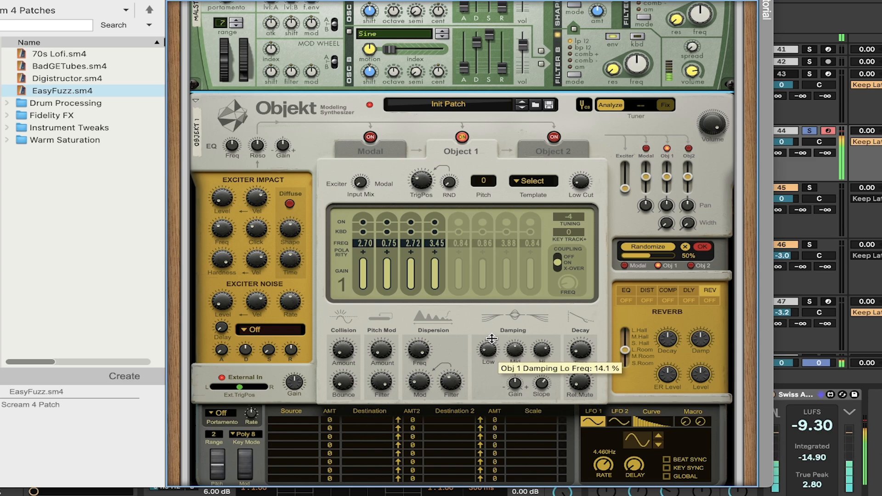
drag(535, 341, 532, 374)
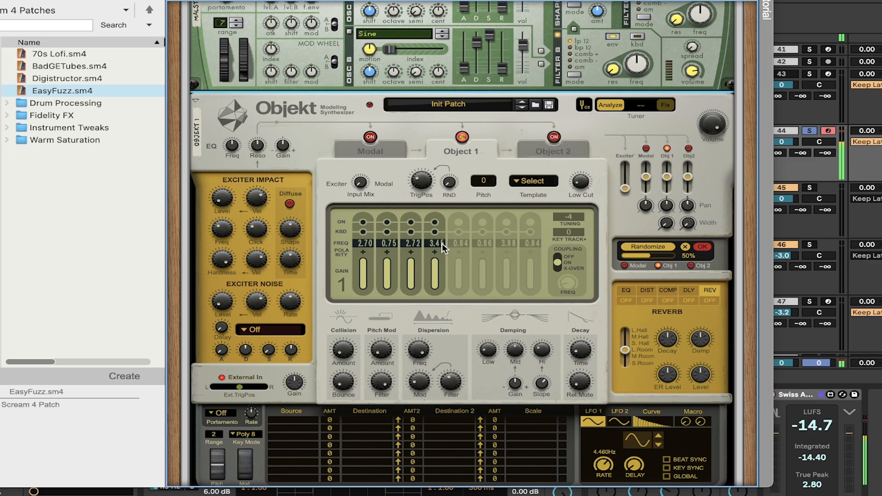
drag(440, 220, 441, 148)
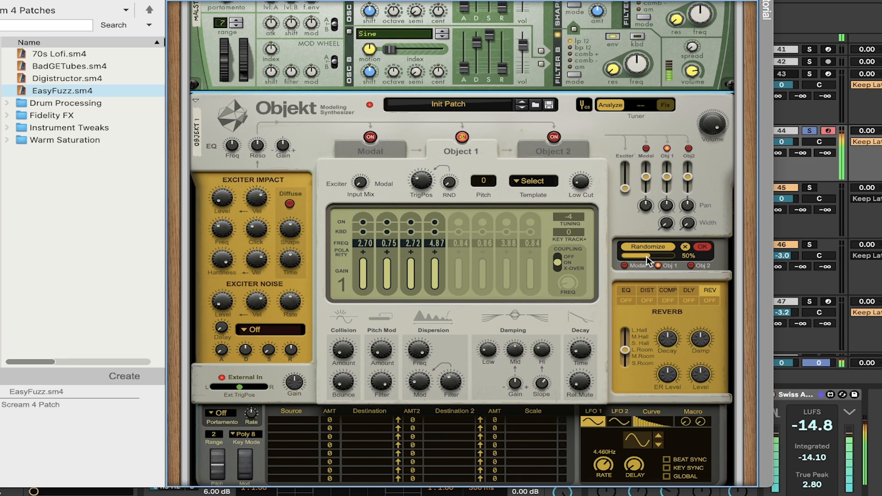
Vary Object 1's randomize amount between 43% and 80%, settle on 70%, and lower the sixth partial's frequency to 0.00.
mouse_move(649, 256)
mouse_down()
mouse_move(656, 246)
mouse_move(672, 260)
mouse_move(608, 259)
mouse_move(712, 267)
mouse_move(597, 265)
mouse_move(718, 266)
mouse_move(619, 258)
mouse_move(650, 252)
mouse_up()
drag(654, 190, 712, 216)
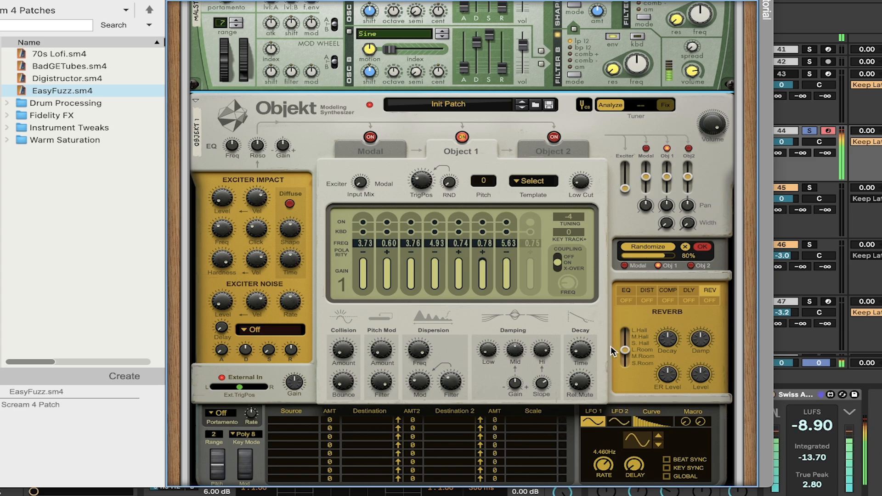
drag(669, 257, 657, 264)
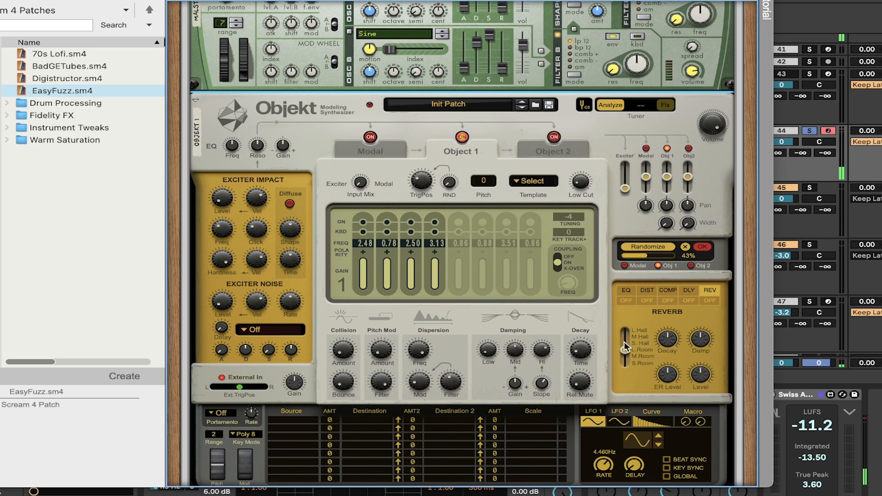
mouse_move(624, 342)
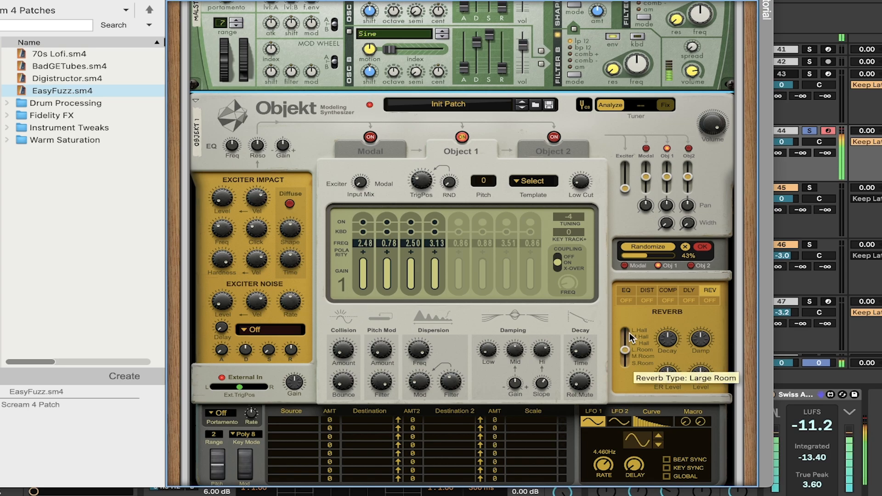
drag(662, 258, 661, 252)
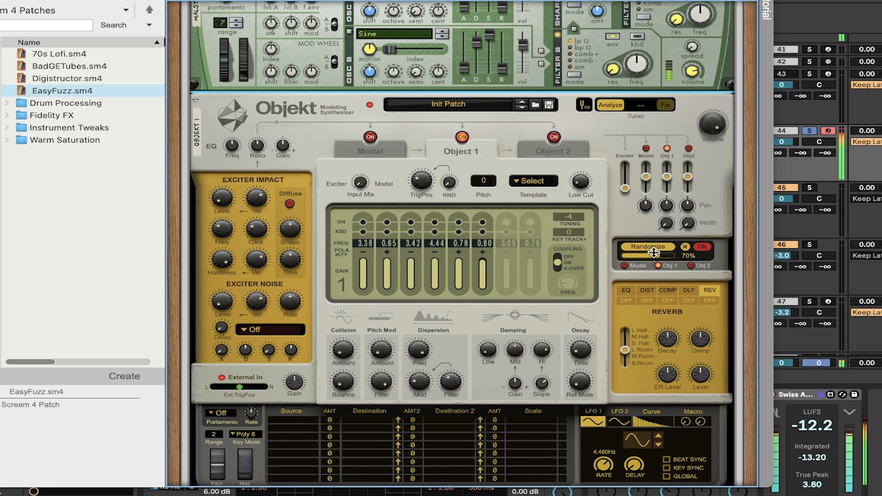
drag(487, 351, 489, 377)
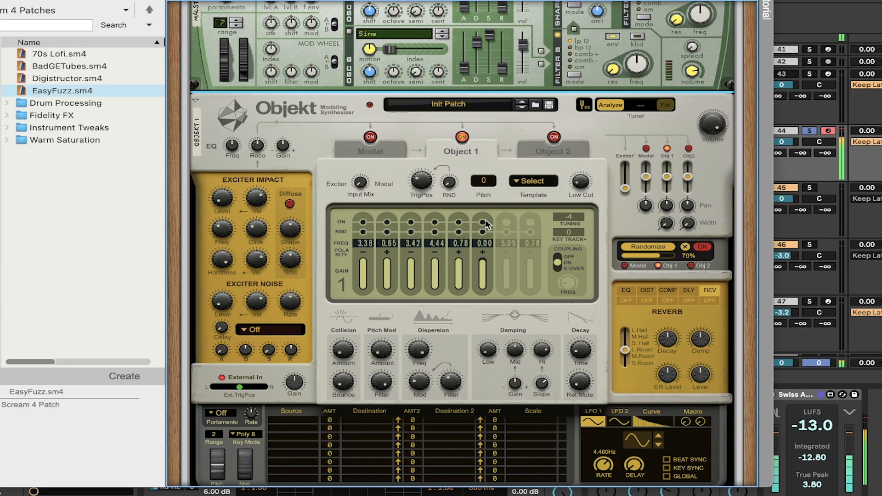
Randomize Object 1's partials several times, raising the amount to 85%, and adjust the decay time.
click(658, 248)
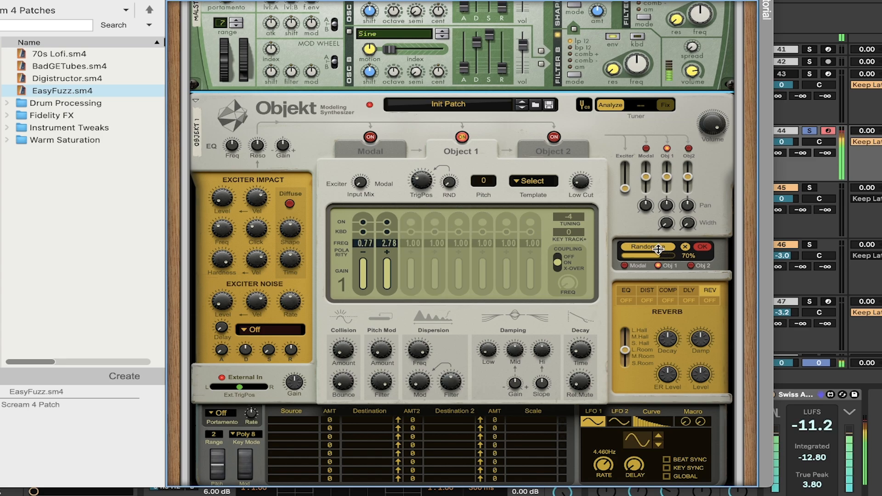
click(658, 248)
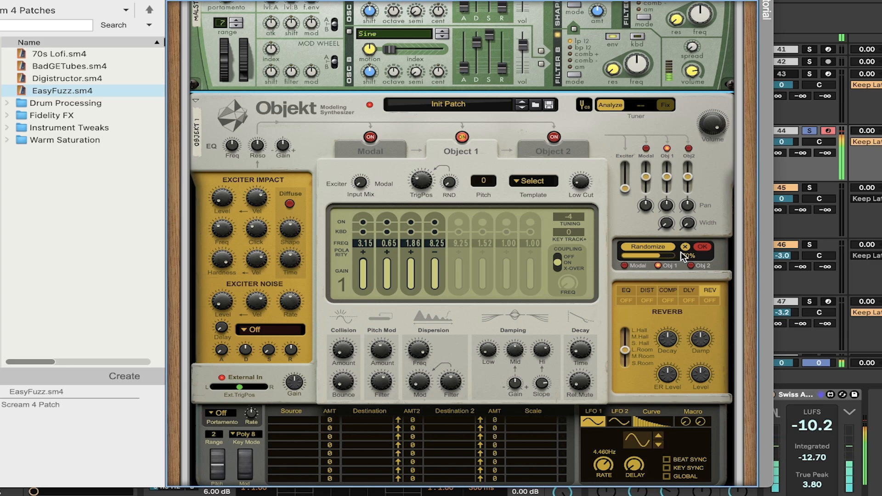
click(661, 249)
click(659, 249)
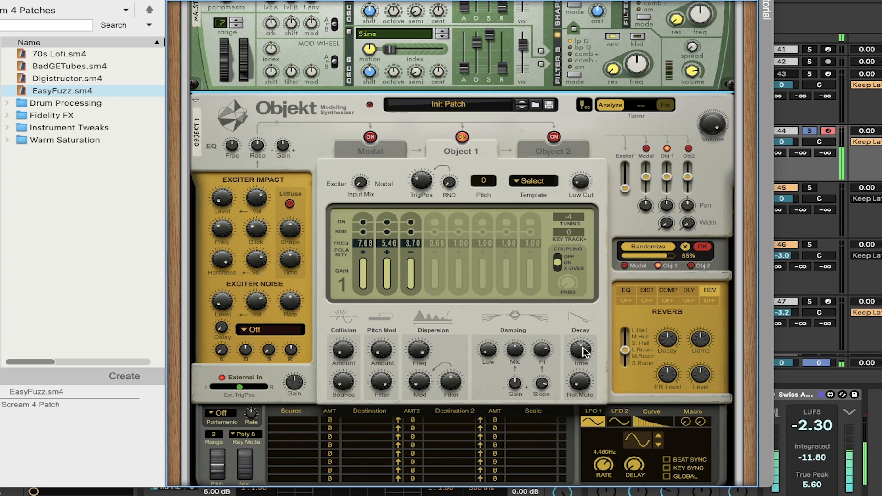
drag(584, 352, 580, 355)
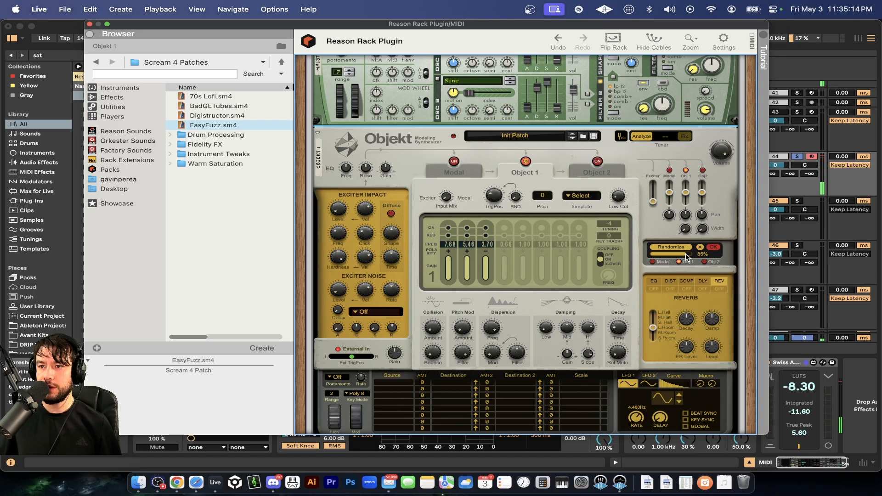
Lower the randomize amount to 56%, randomize Object 1's partials again and adjust the decay time.
drag(691, 255, 690, 256)
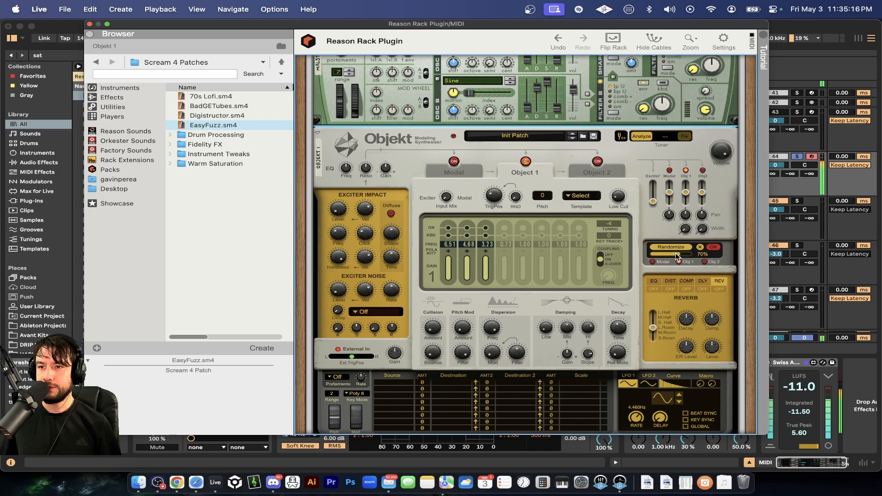
mouse_move(617, 334)
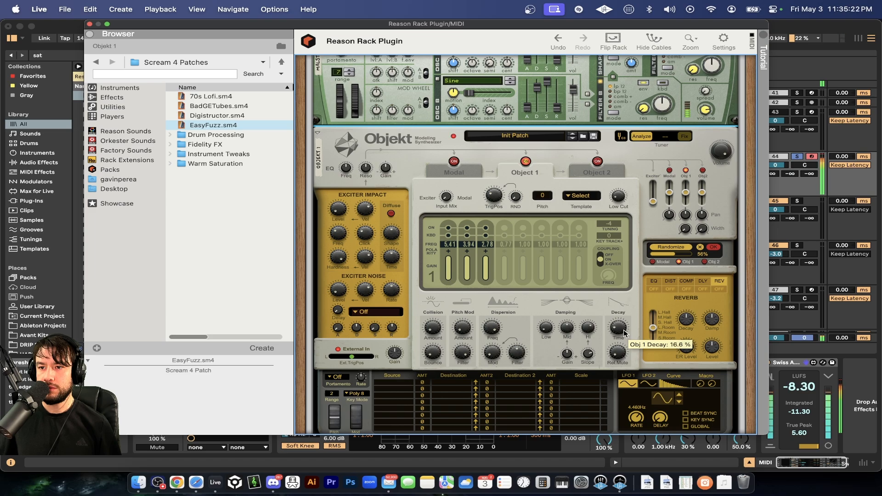
click(692, 250)
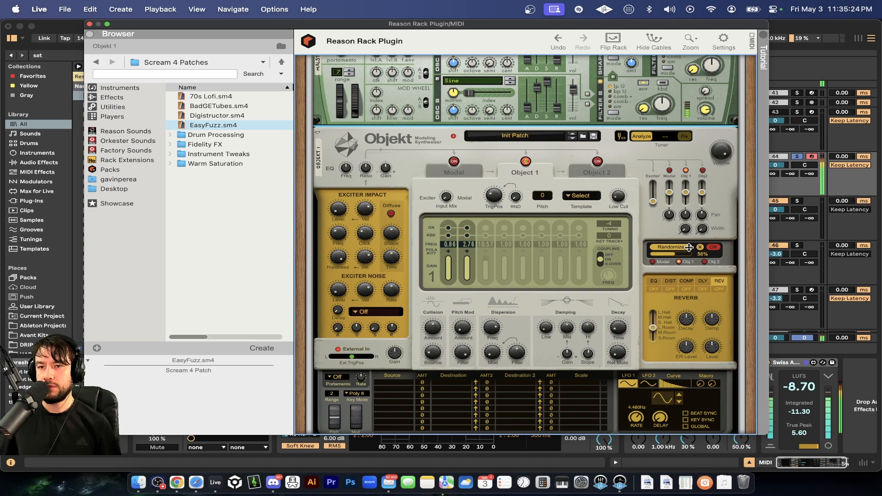
mouse_move(619, 326)
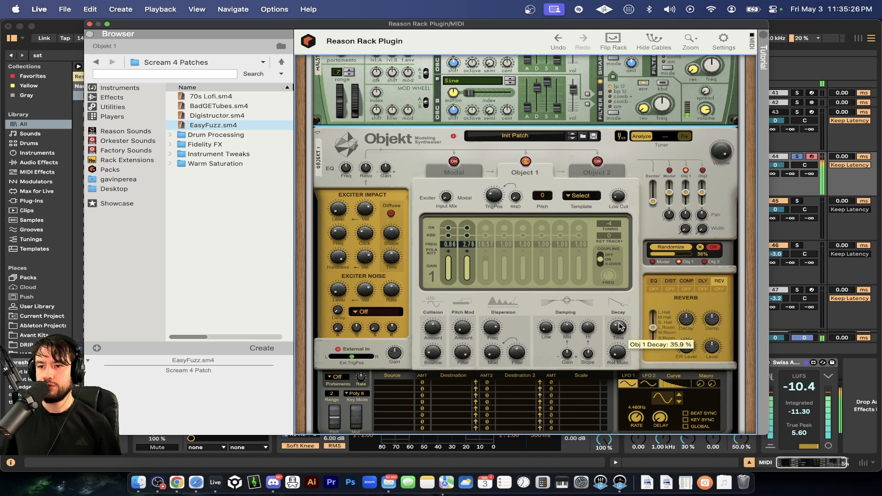
drag(619, 323, 618, 329)
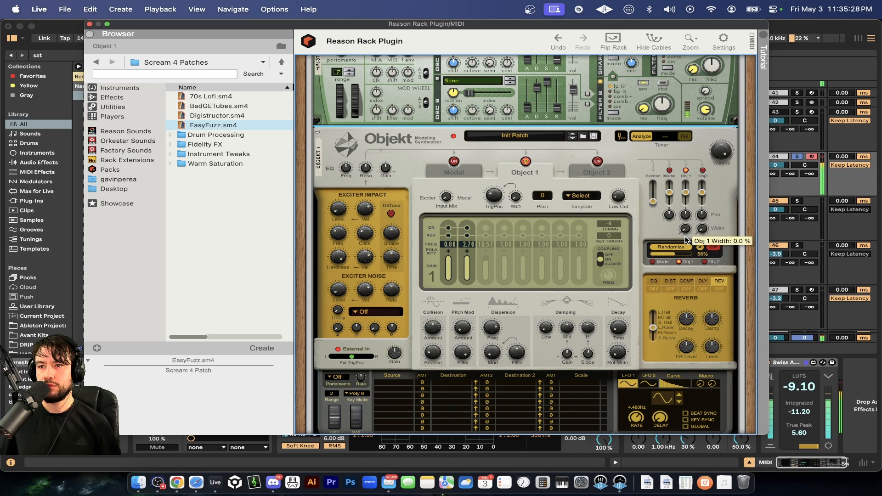
Keep randomizing Object 1's partials at 56% until five partials are active, readjusting the decay time for each result.
click(675, 247)
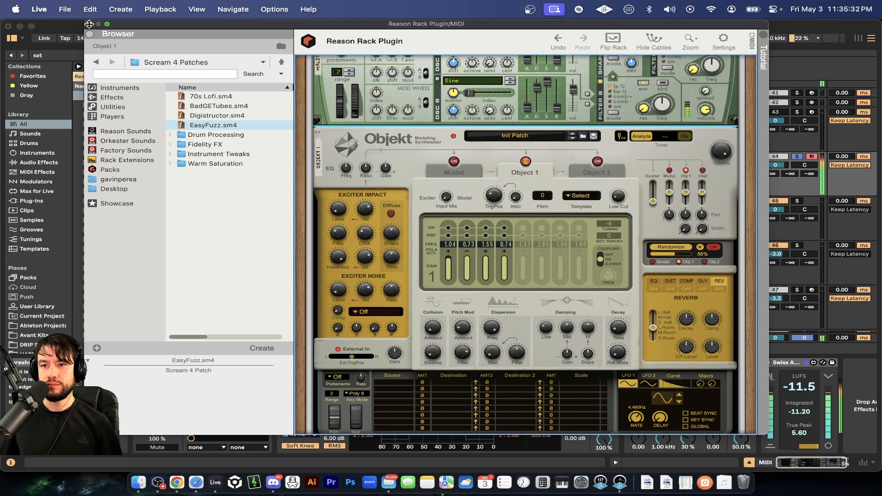
click(684, 247)
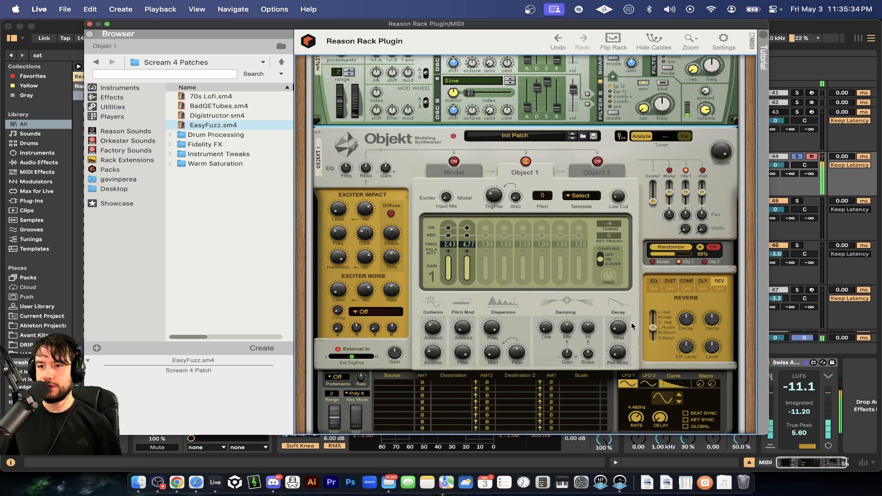
mouse_move(621, 328)
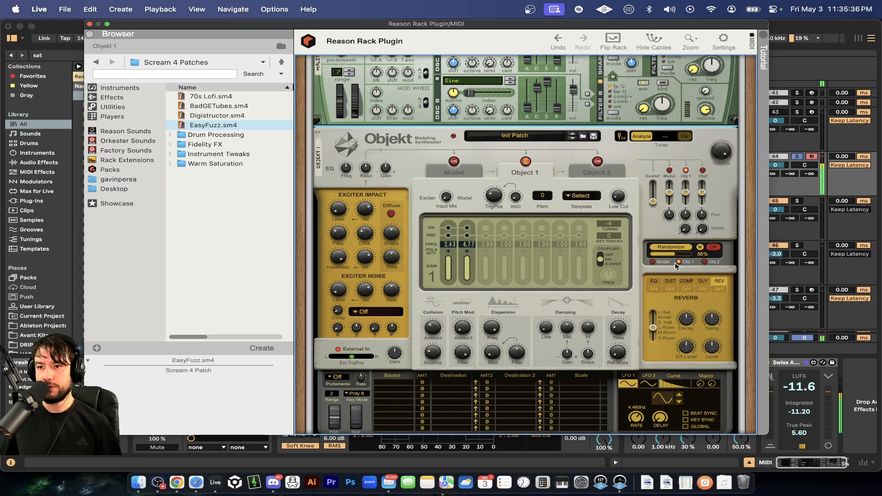
click(665, 247)
drag(618, 327, 707, 238)
click(675, 246)
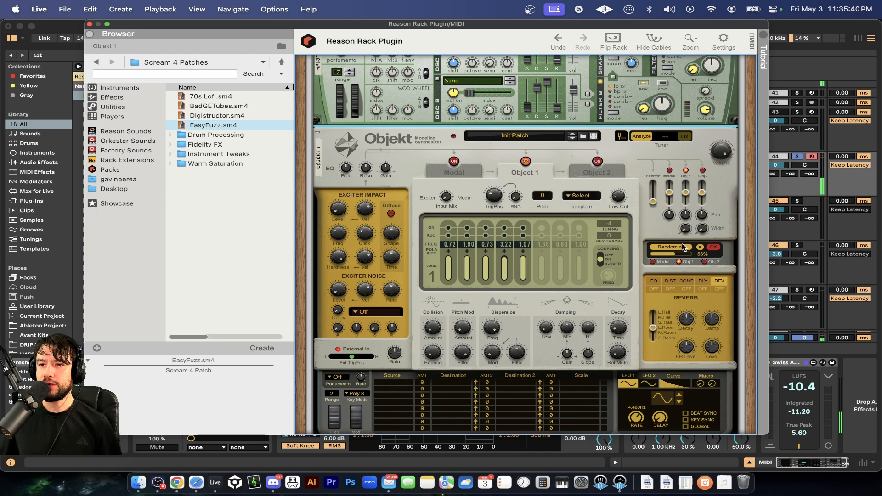
drag(616, 329, 616, 329)
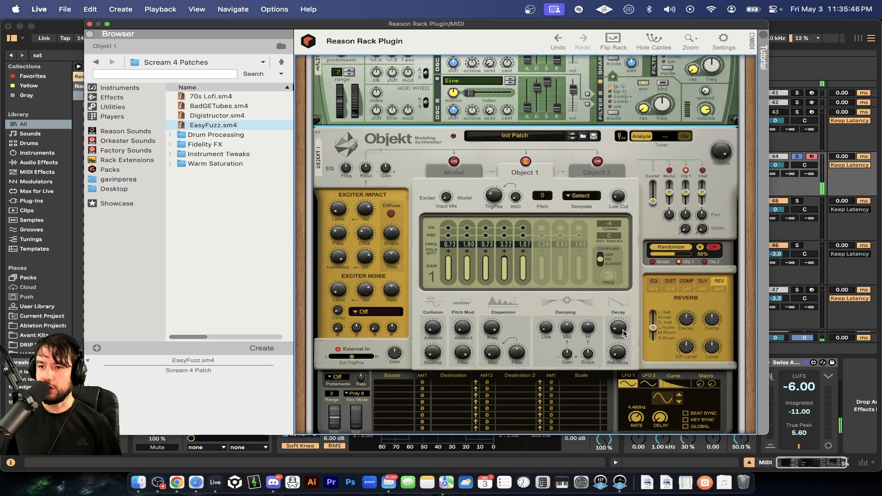
drag(624, 333, 623, 334)
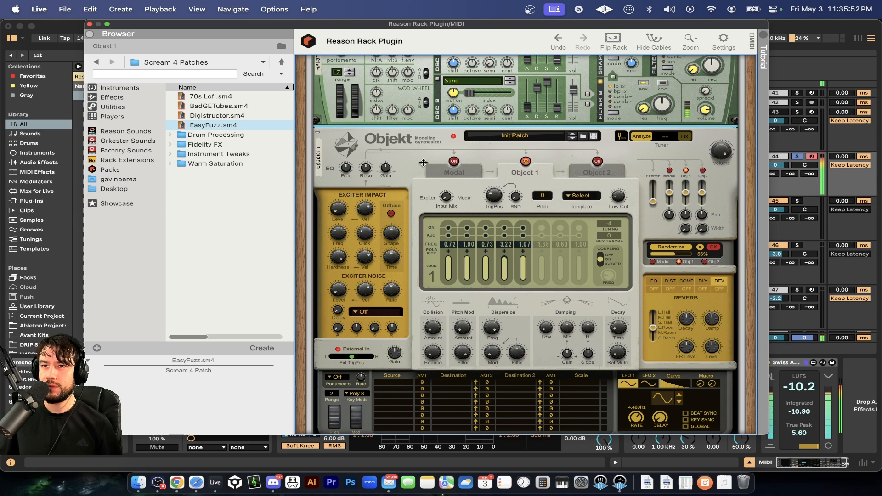
Close the Reason Rack window, search the browser for convolver and add the Convolver Gun preset to the MIDI track.
click(89, 24)
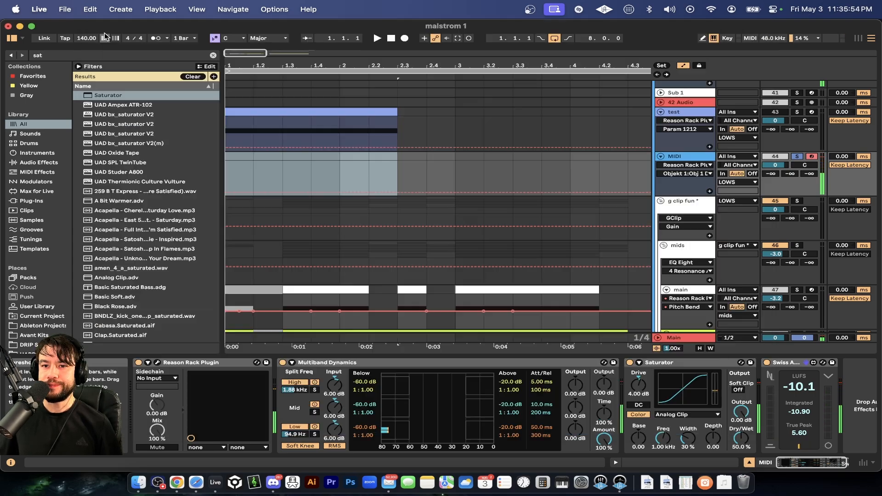
key(super+f)
text(convolver)
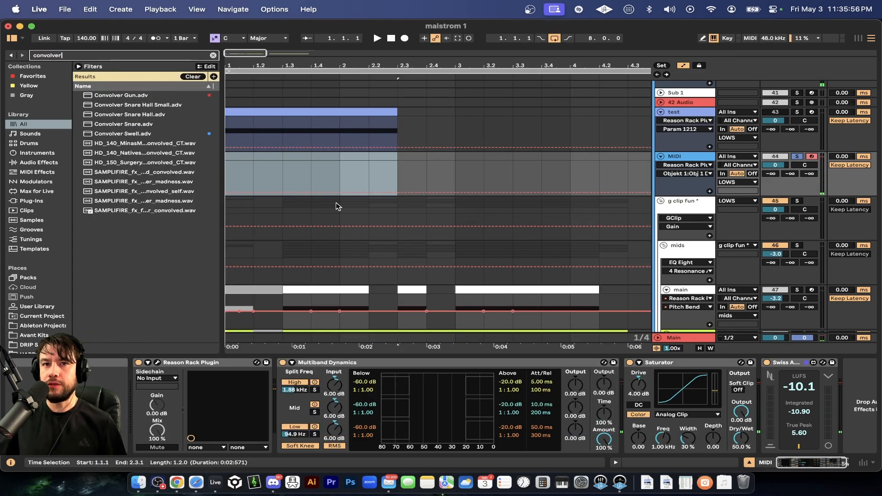
double_click(120, 95)
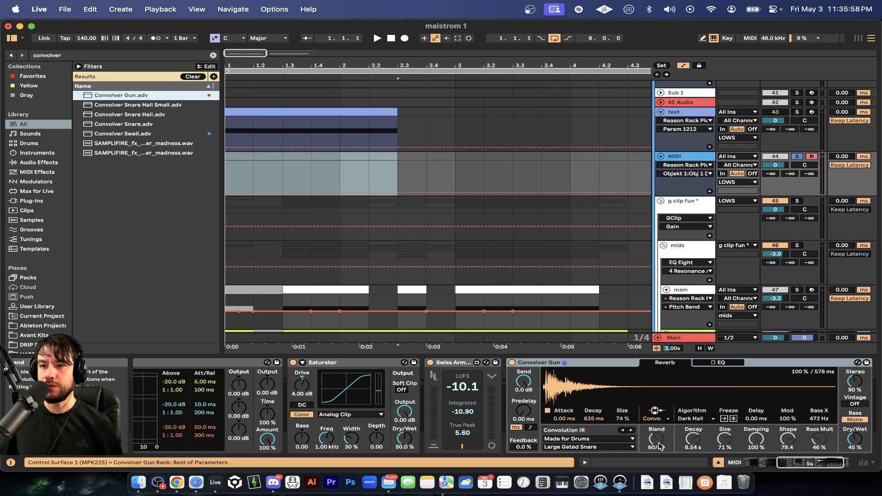
Examine the Convolver Gun reverb's convolution impulse response settings and the available impulse response categories.
click(594, 420)
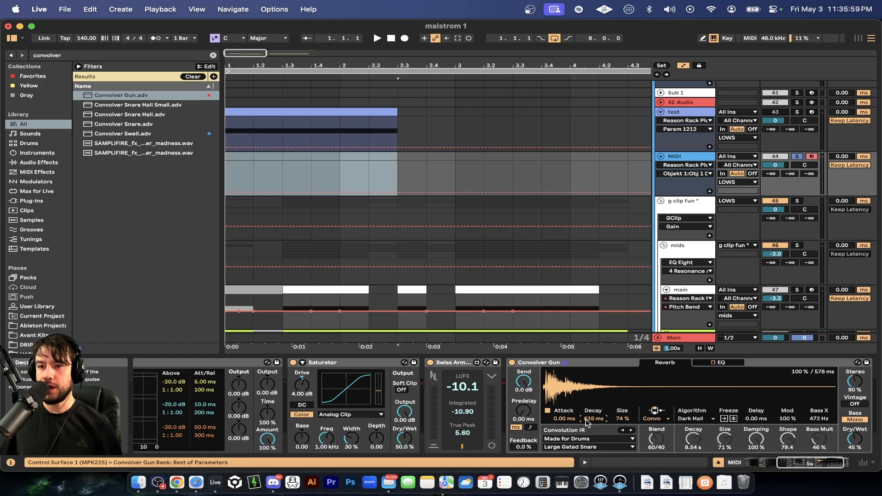
click(582, 448)
click(579, 446)
click(578, 447)
click(573, 448)
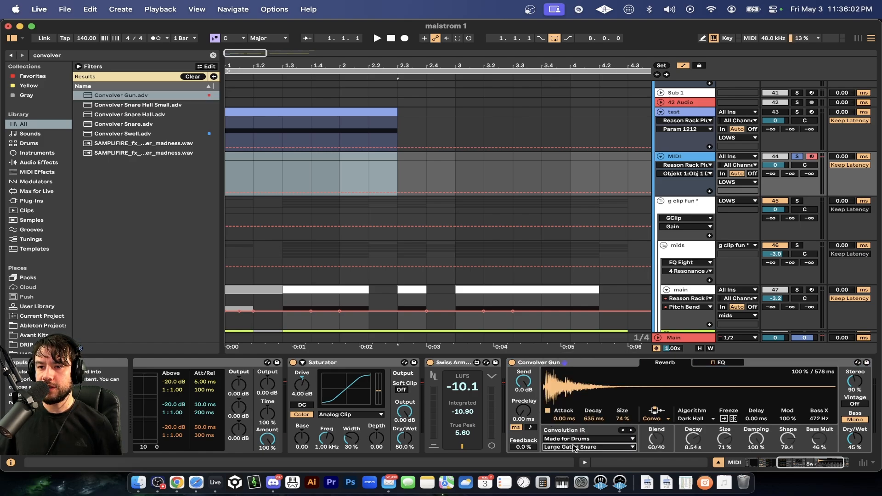
click(574, 448)
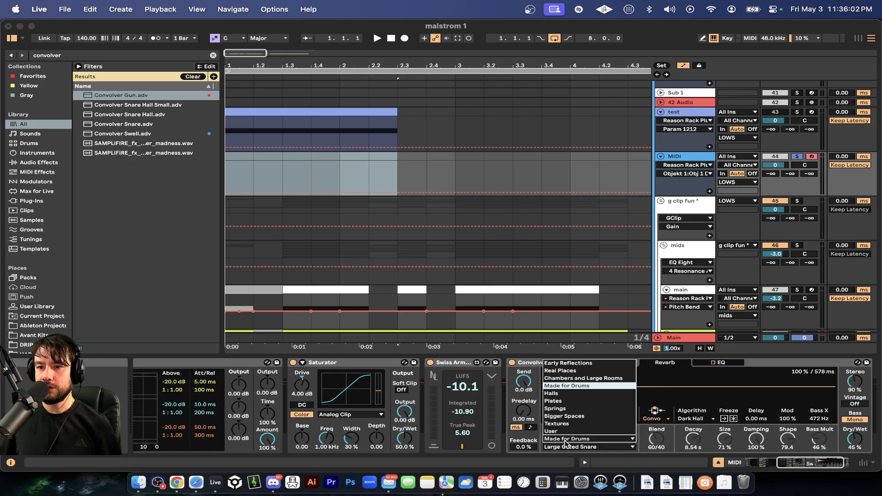
click(619, 456)
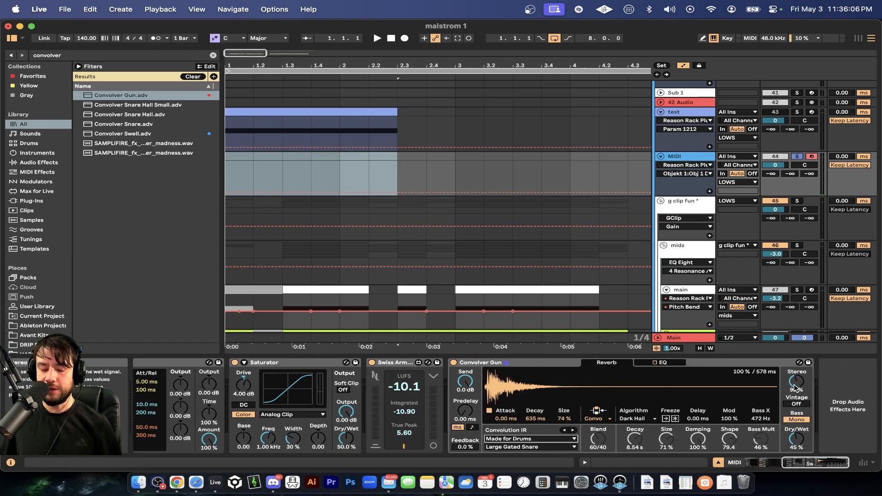
Set the Convolver Gun reverb's Dry/Wet mix to 65%.
click(801, 384)
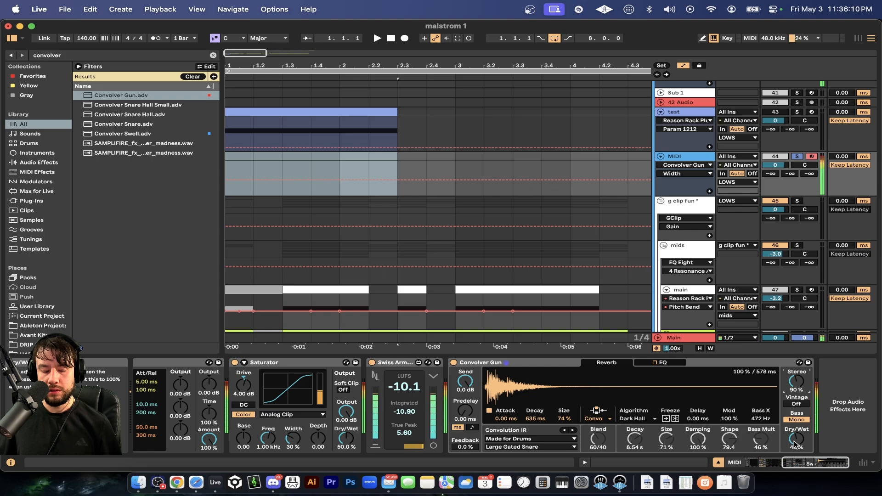
drag(801, 444, 801, 438)
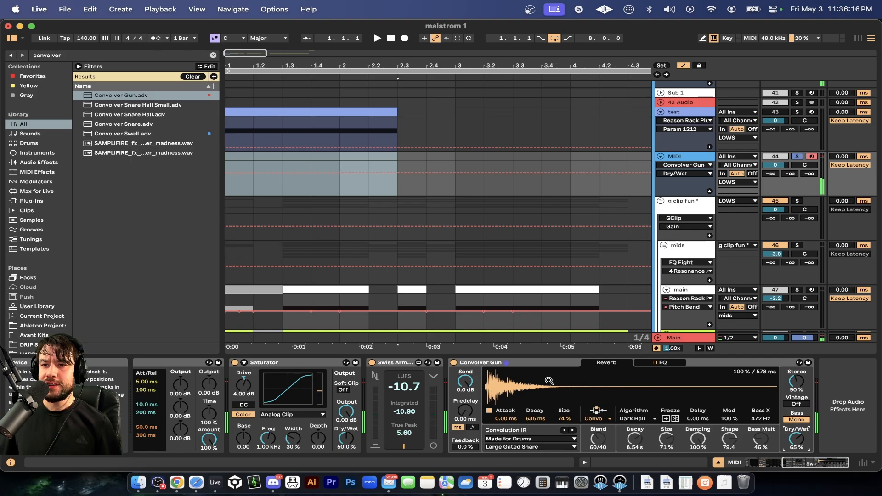
Move the Convolver Gun reverb ahead of the loudness meter, group it into an Audio Effect Rack and show the rack's chain list.
click(532, 362)
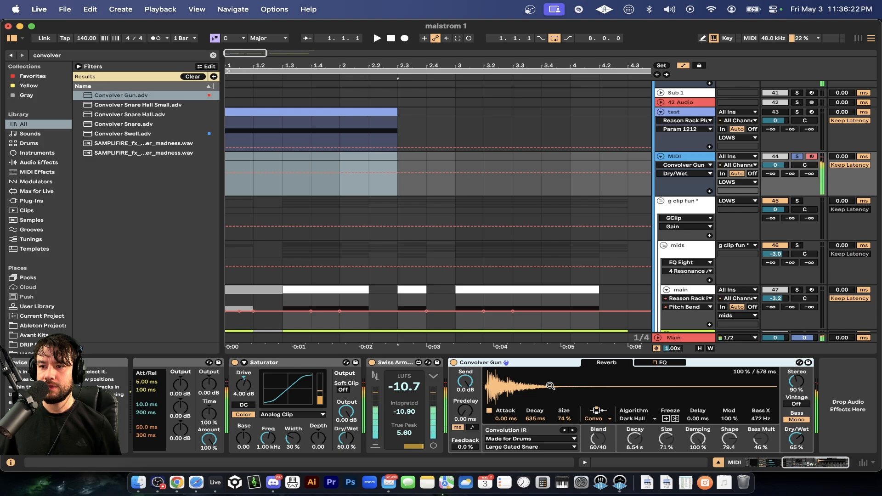
drag(515, 368, 367, 381)
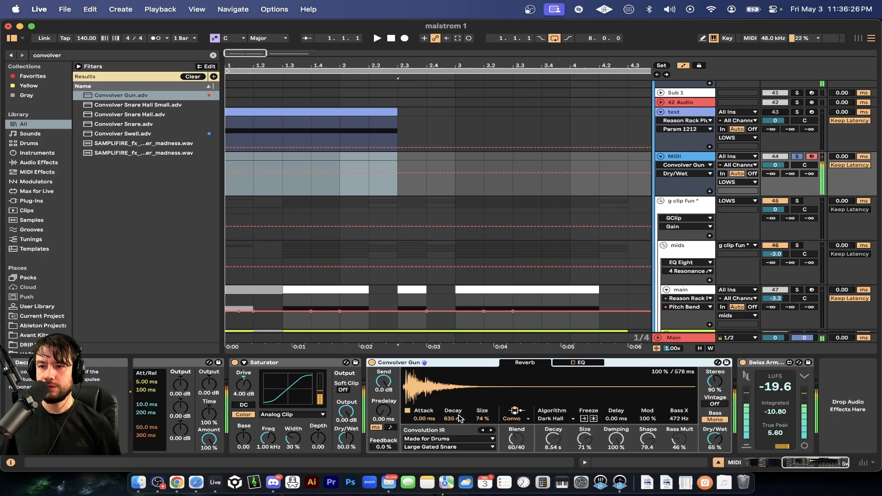
key(super+g)
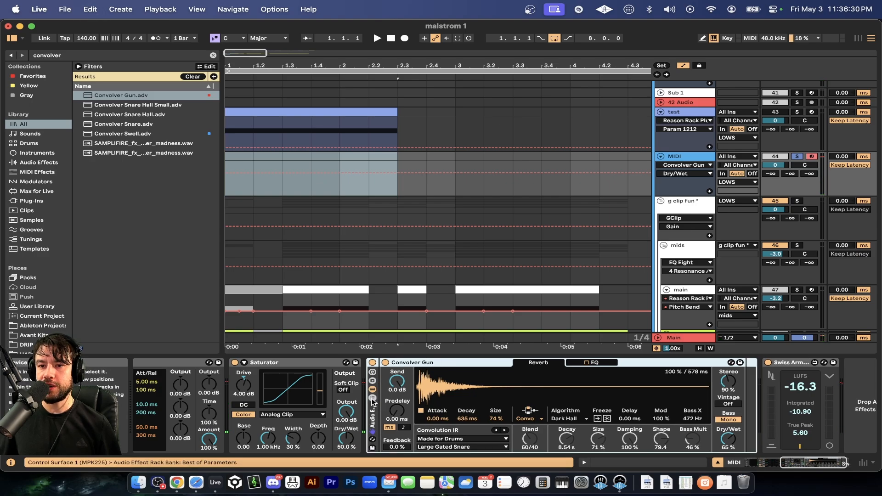
click(373, 399)
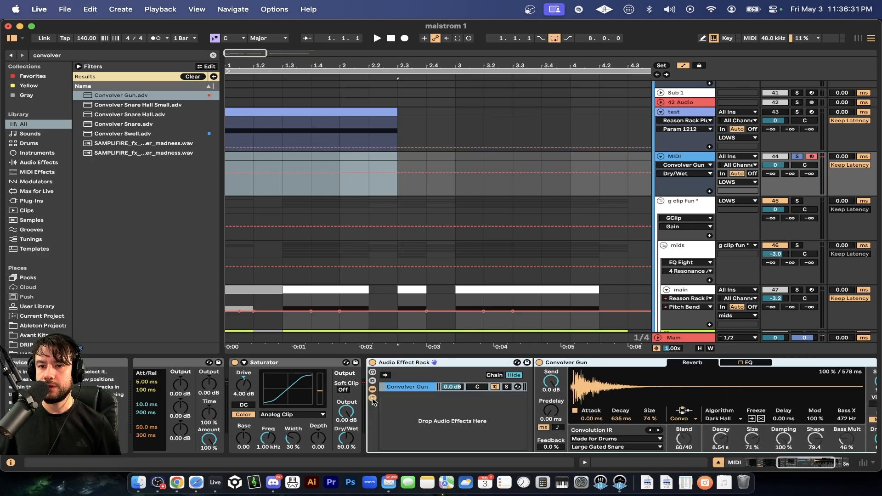
Duplicate the Convolver Gun chain in the rack and delete the reverb from the first chain.
click(407, 390)
scroll(430, 418, right, 2)
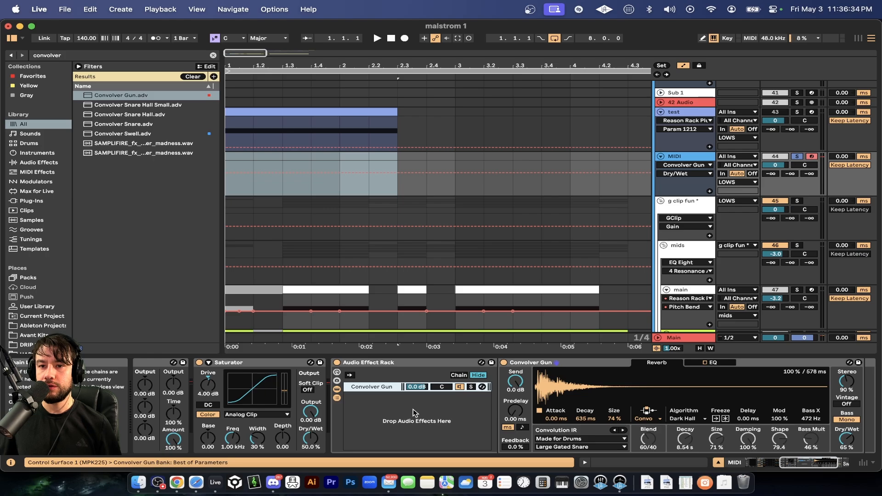
key(super+d)
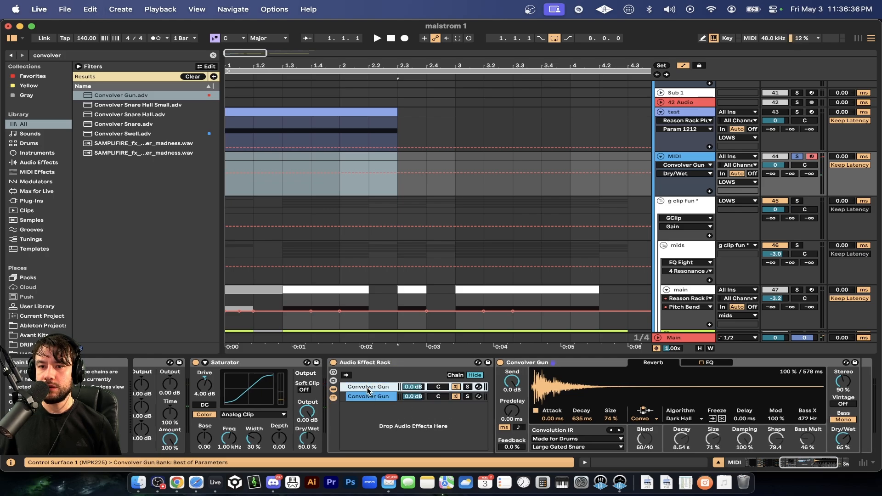
click(368, 396)
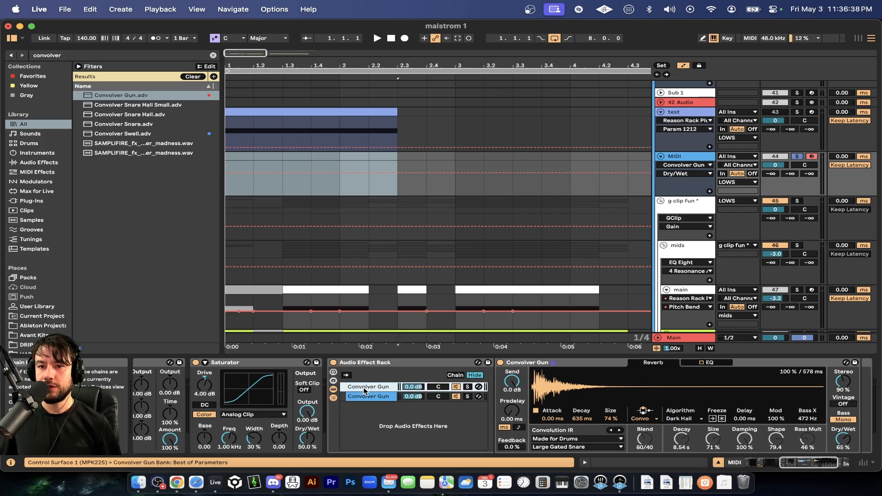
click(518, 367)
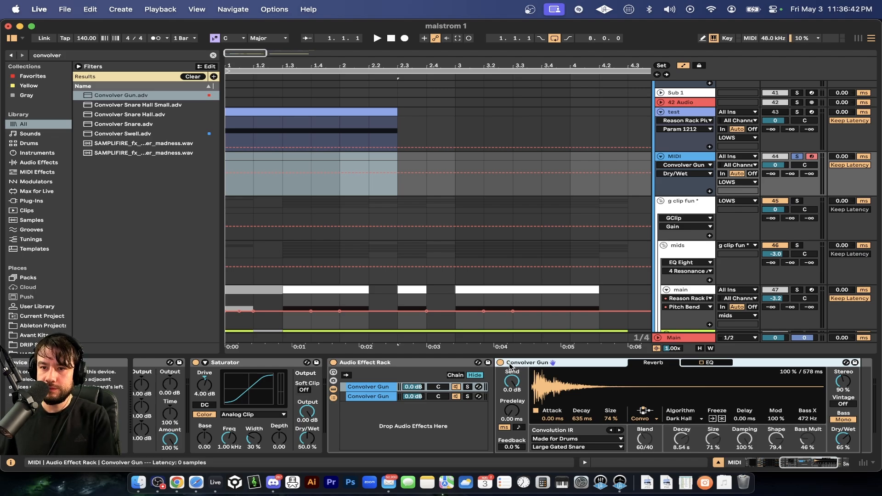
key(Delete)
Rename the rack's empty chain "dry" and the Convolver Gun chain "wet".
click(367, 388)
key(super+r)
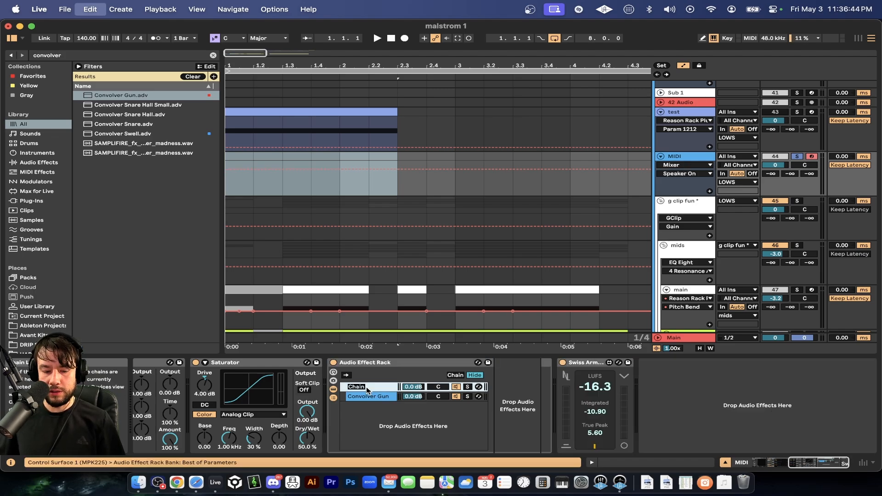
text(dry)
key(Return)
click(370, 397)
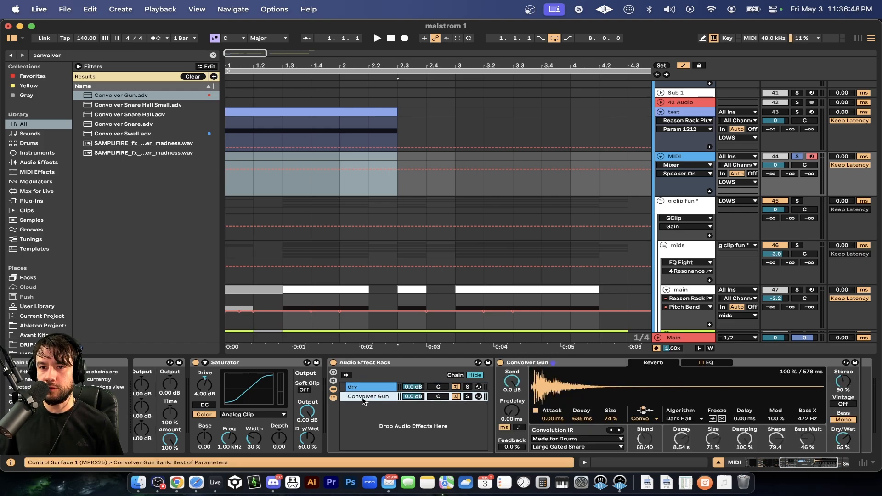
key(super+r)
text(wet)
key(Return)
Inspect the dry and wet chains, and audition the wet signal alone by temporarily muting the dry chain.
click(359, 390)
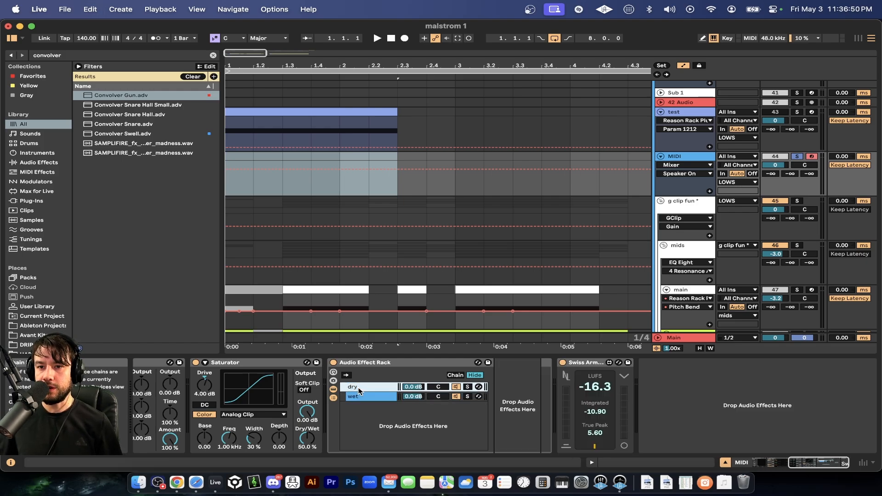
click(368, 397)
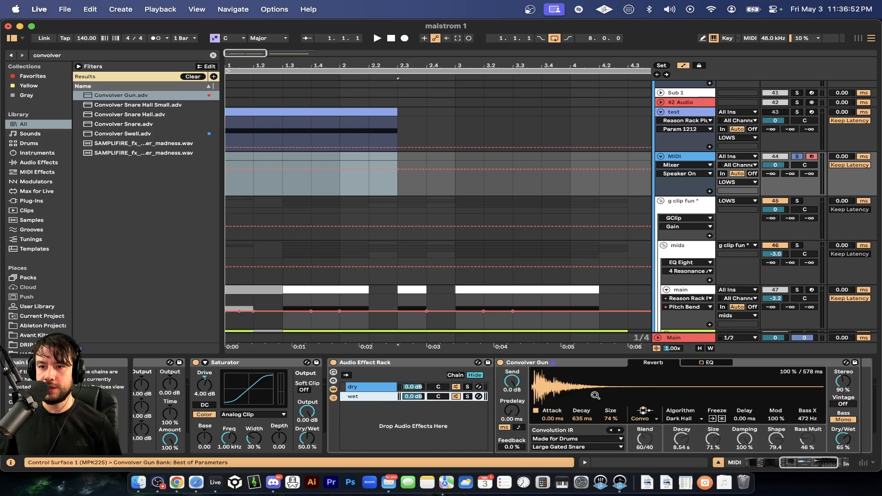
click(329, 387)
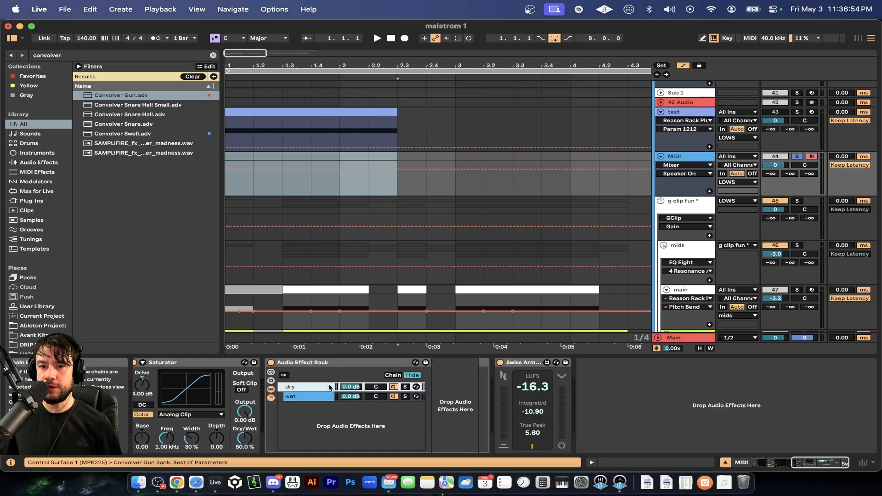
click(393, 387)
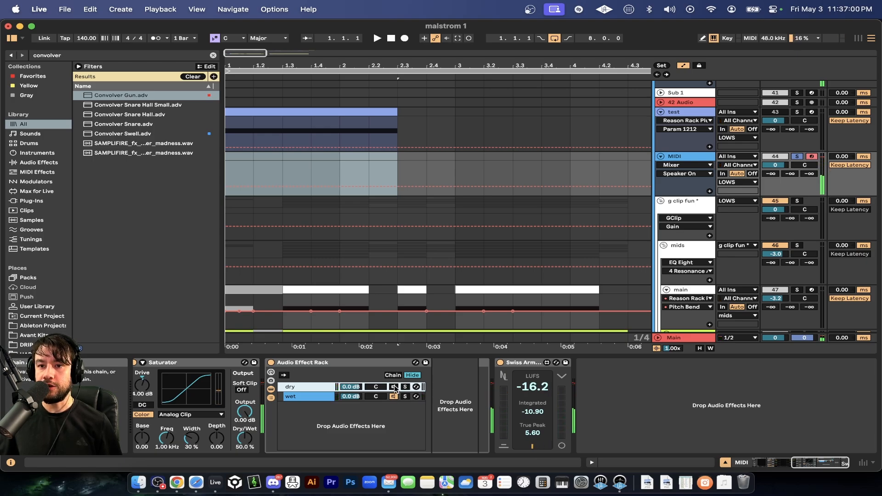
click(393, 387)
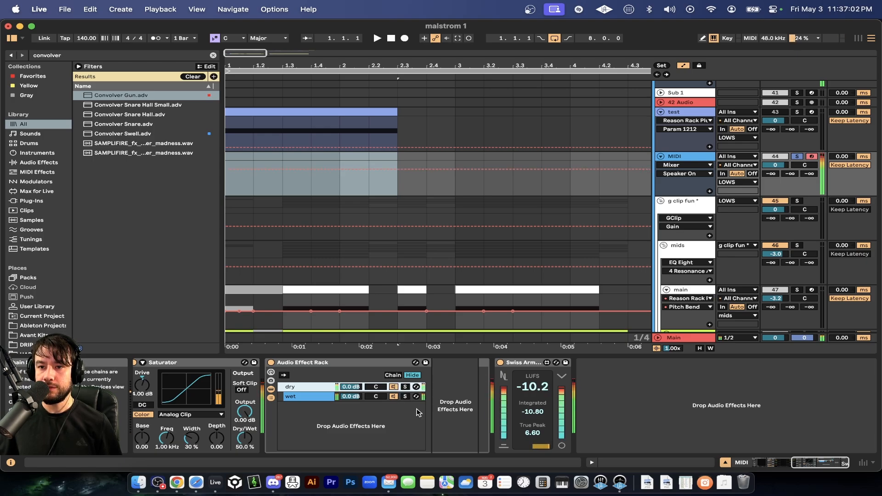
Search the browser for eq and add an EQ Eight after the Convolver Gun reverb in the wet chain.
click(298, 397)
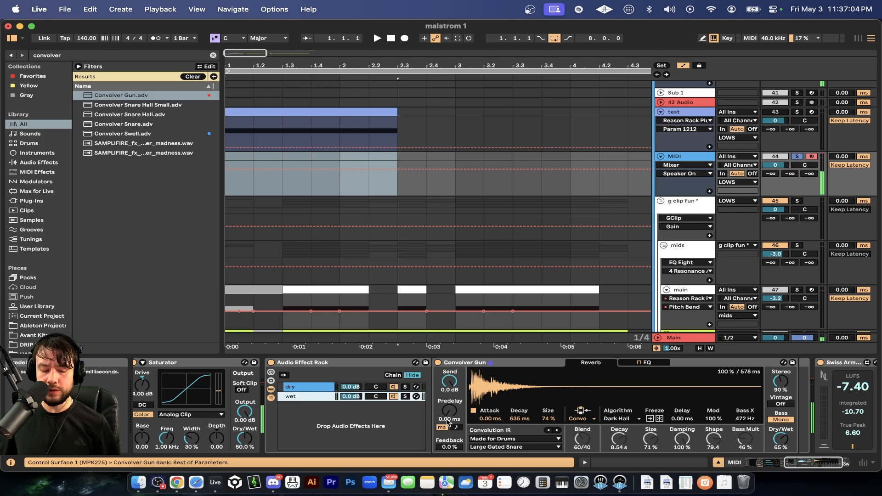
key(super+f)
text(eq)
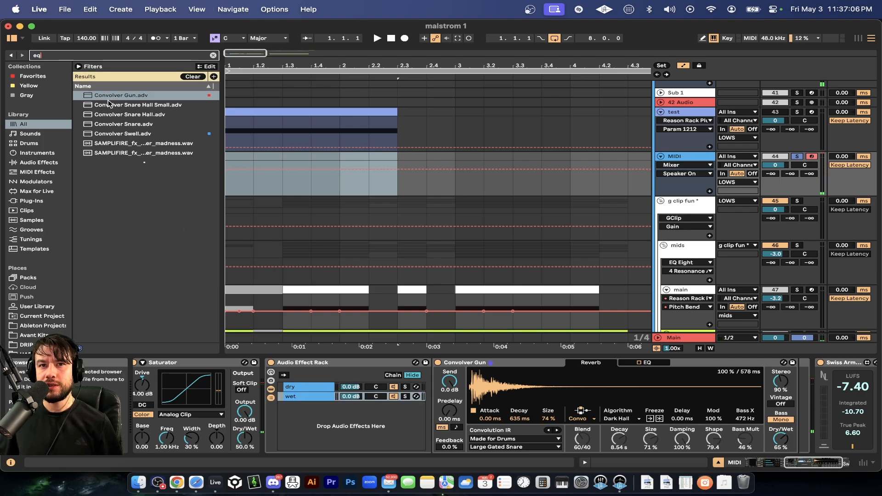
click(125, 106)
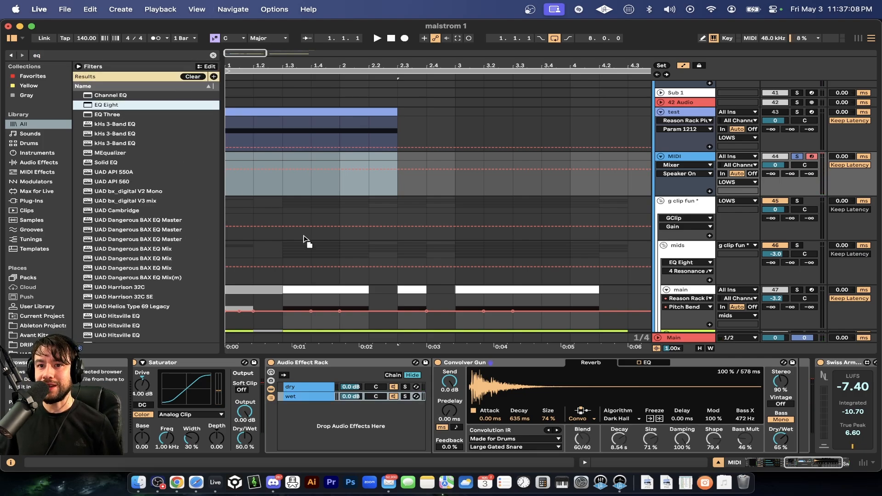
drag(306, 241, 285, 398)
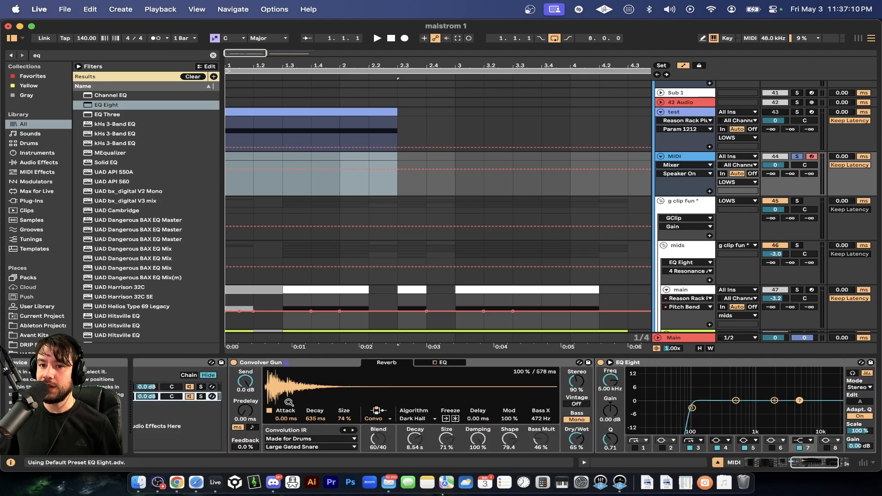
Raise the low-cut band of the wet chain's EQ Eight to about 174 Hz.
click(299, 386)
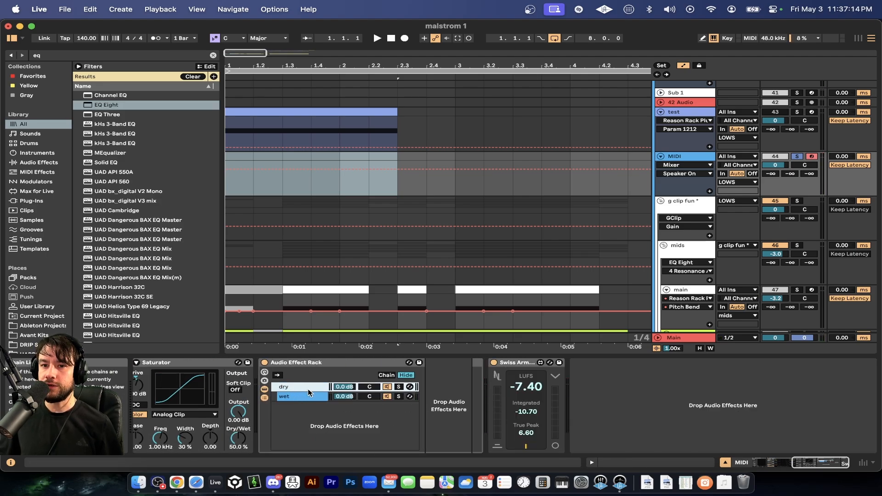
click(302, 398)
scroll(449, 418, right, 4)
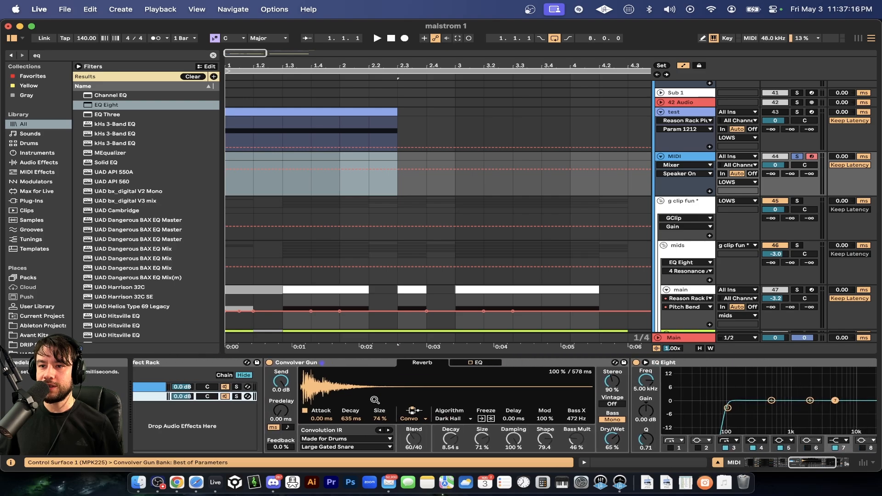
scroll(569, 412, right, 5)
click(536, 408)
drag(536, 408, 550, 408)
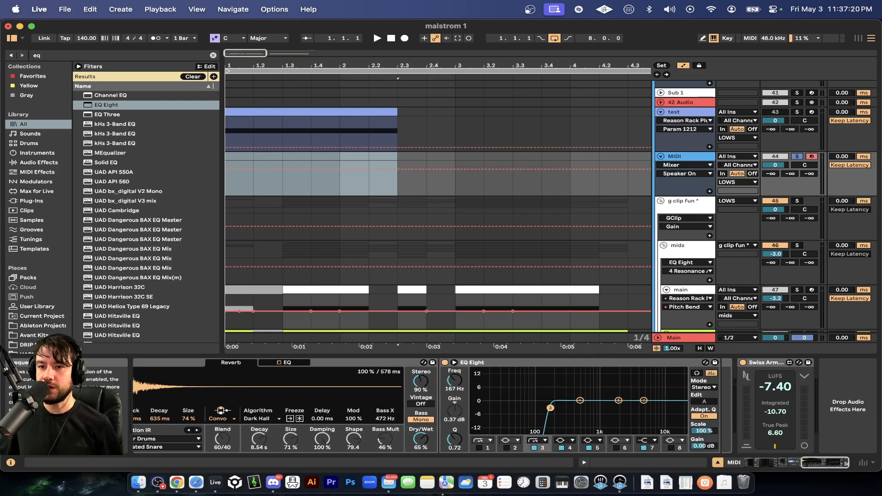
scroll(572, 405, left, 2)
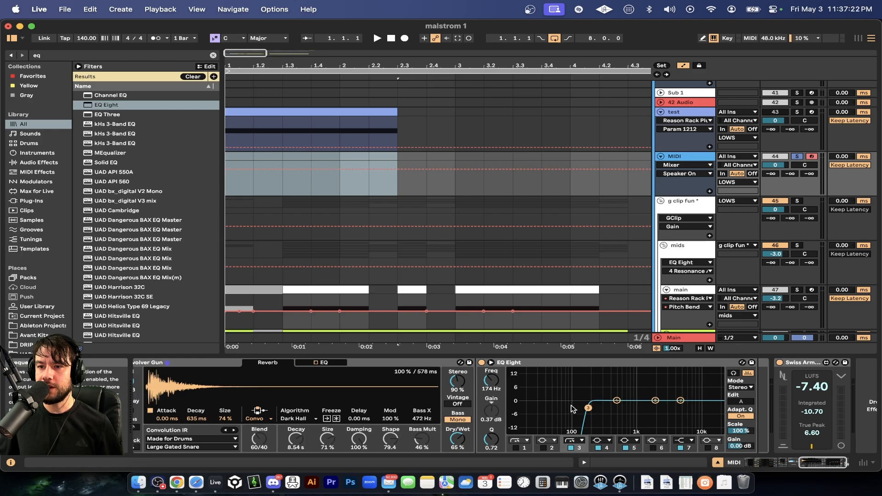
Compare the rack's sound with the wet chain's EQ Eight bypassed and enabled.
scroll(464, 393, left, 10)
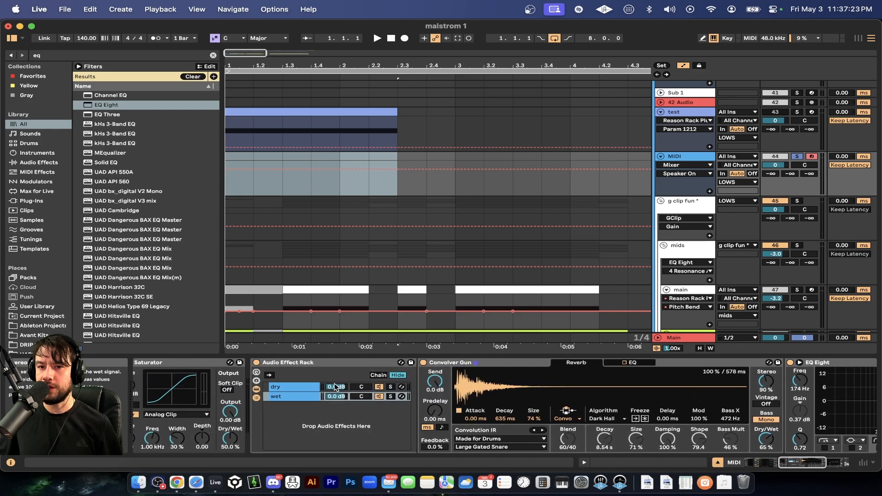
click(292, 387)
click(292, 398)
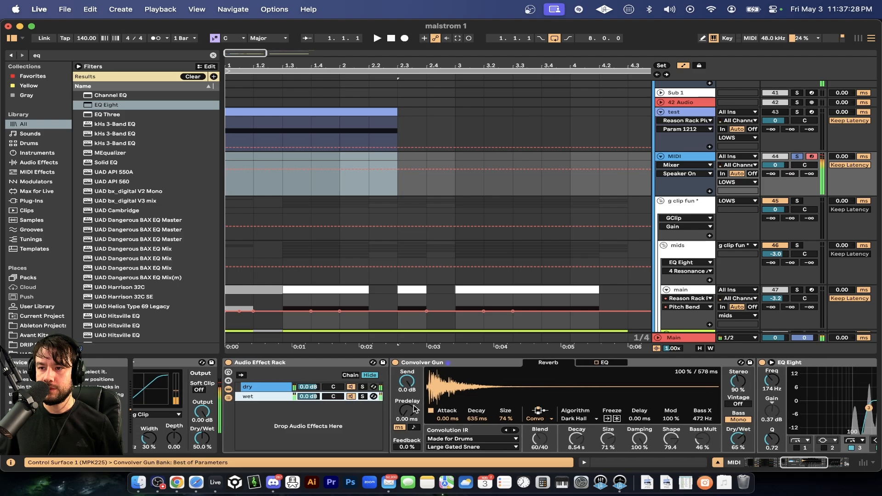
scroll(459, 404, right, 10)
click(467, 363)
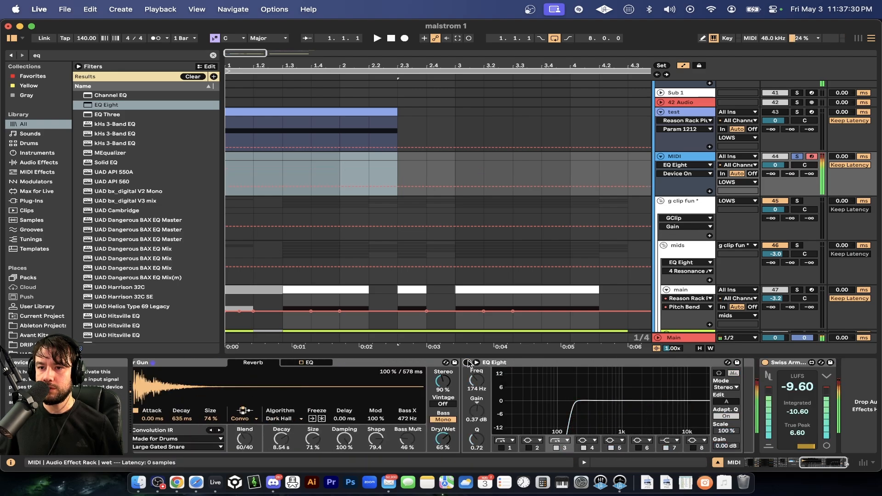
click(468, 363)
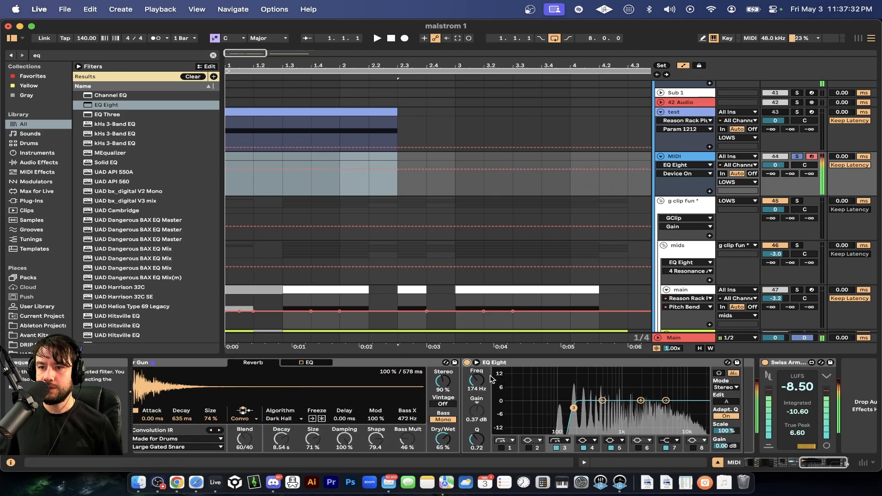
scroll(459, 404, left, 10)
scroll(316, 420, left, 10)
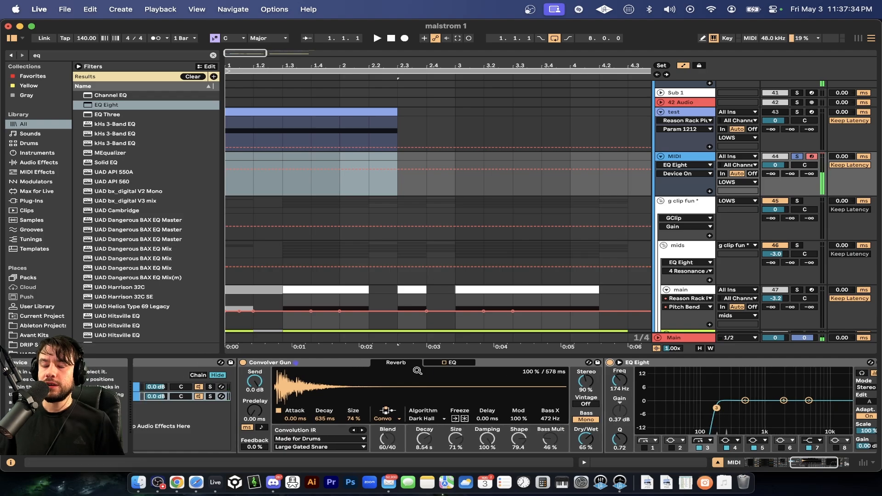
scroll(445, 426, right, 6)
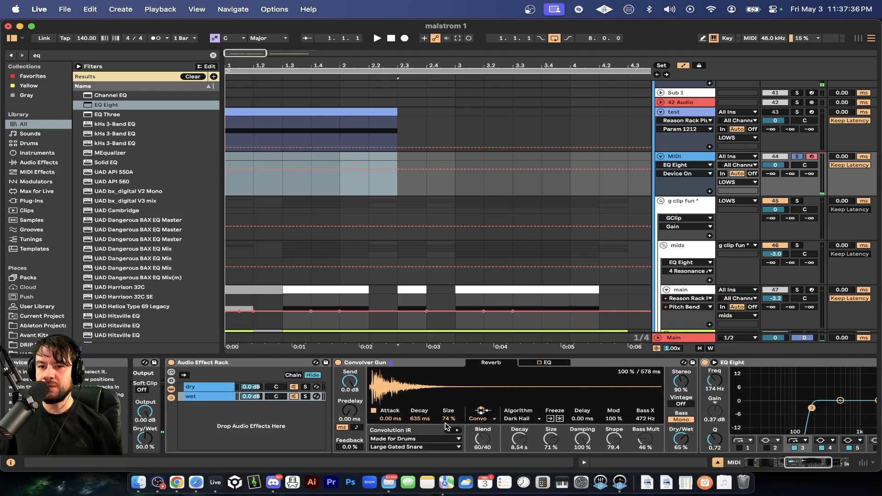
scroll(450, 418, left, 10)
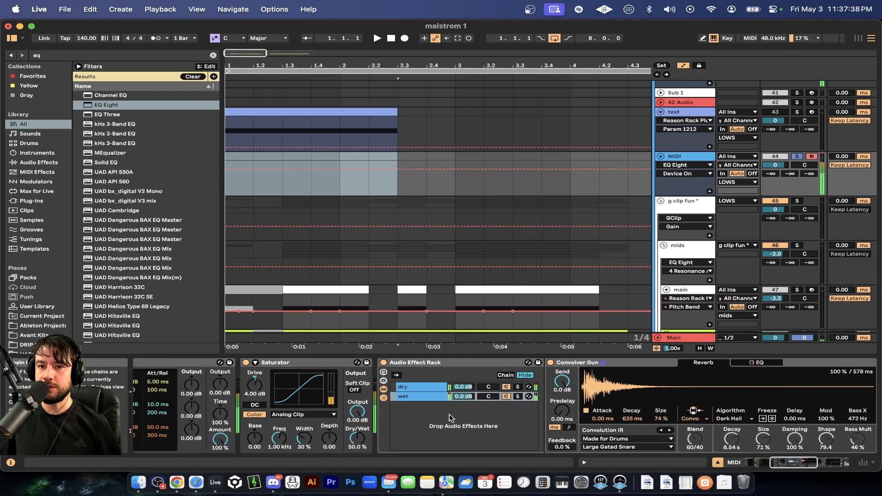
scroll(450, 418, right, 8)
scroll(450, 397, right, 5)
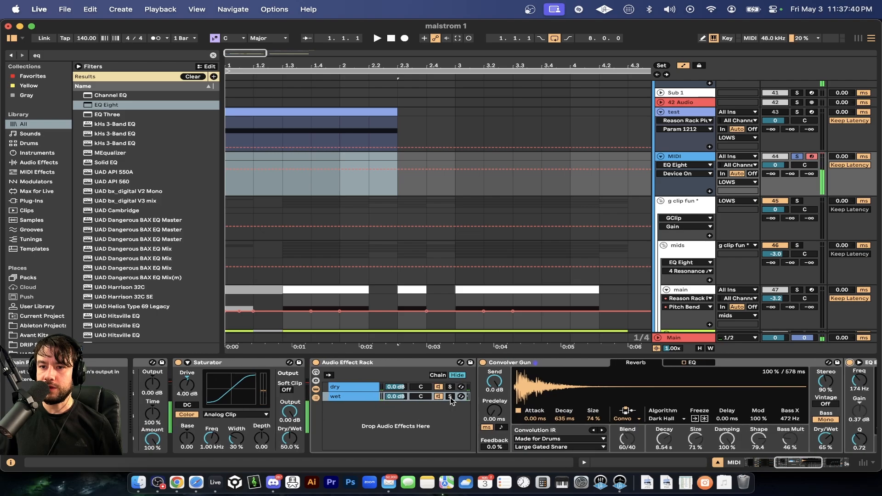
Rename the Audio Effect Rack holding the dry and wet chains as "verb".
click(238, 393)
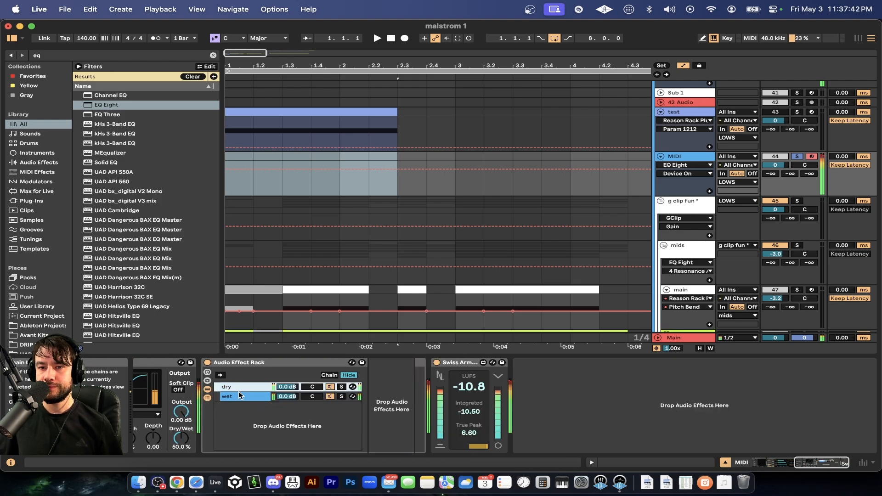
click(232, 364)
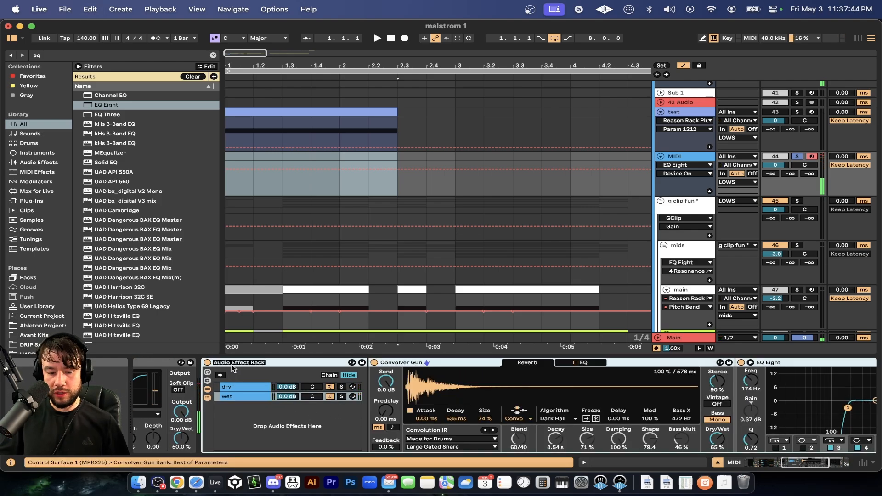
text(verb)
key(Return)
Compare the MIDI track's sound with the whole verb rack bypassed and enabled.
scroll(231, 368, left, 3)
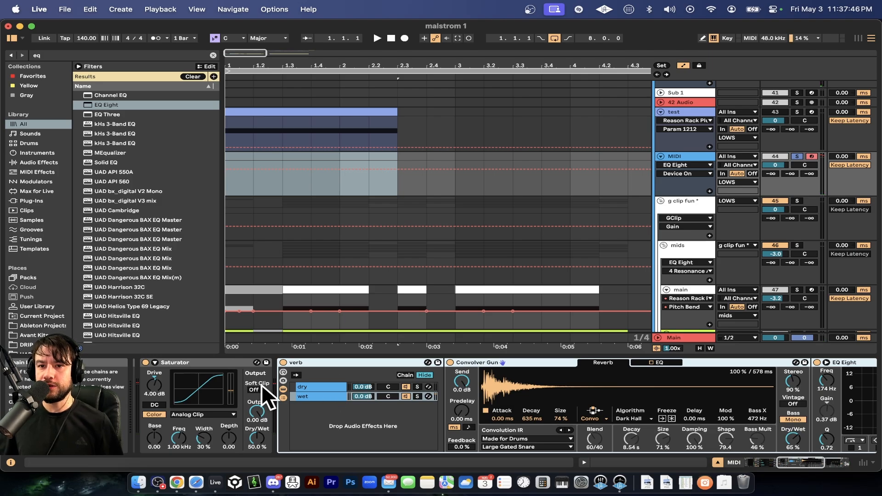
click(283, 362)
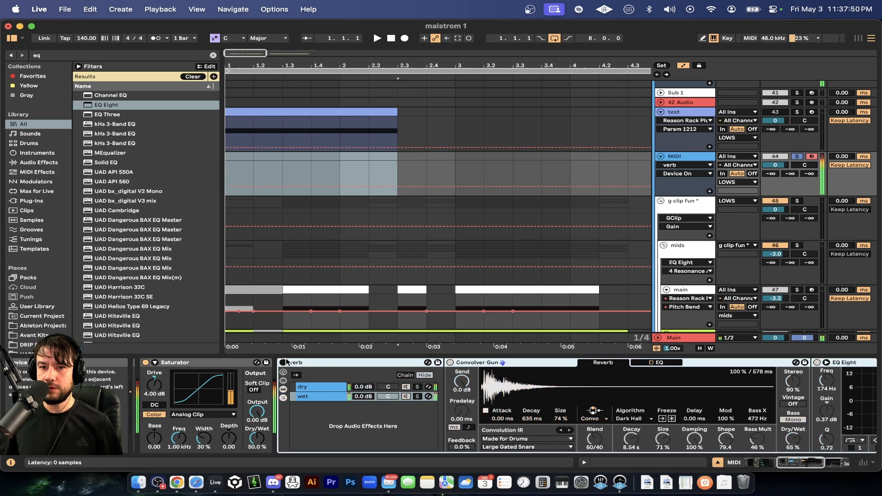
click(284, 363)
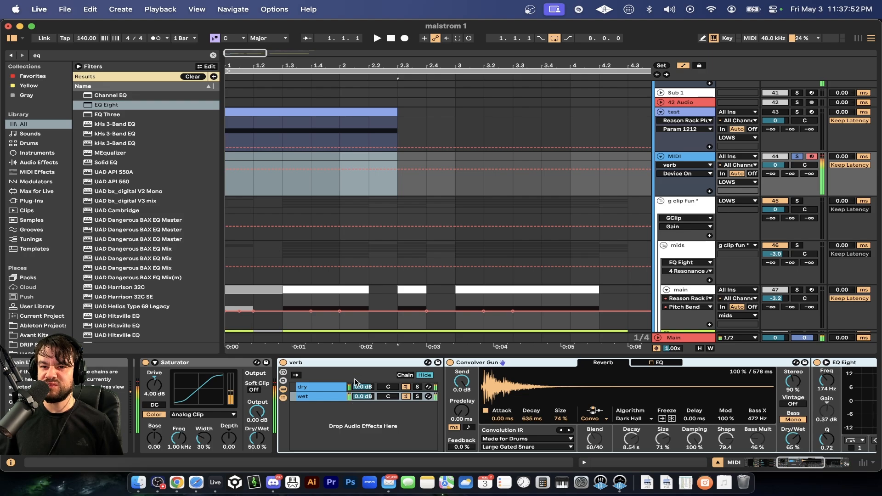
scroll(357, 405, right, 1)
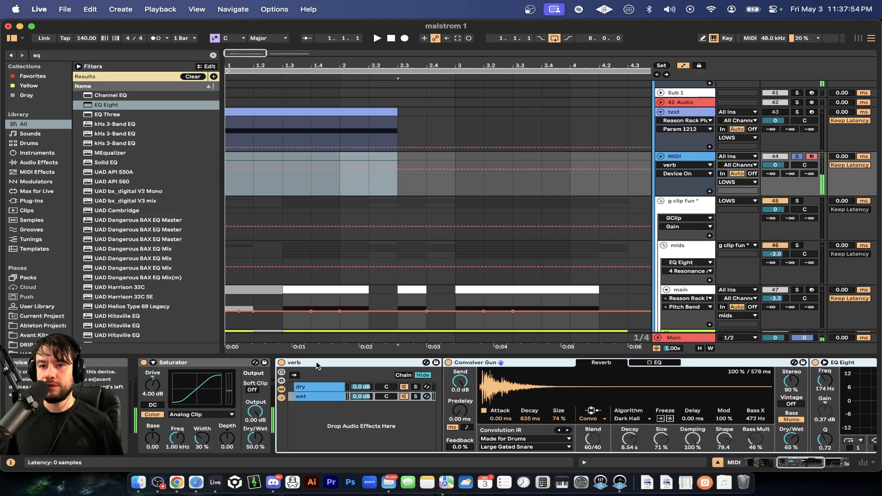
click(282, 363)
Solo the main track in the mids group and play its clip starting at 1.3.
scroll(395, 221, down, 3)
scroll(317, 239, down, 4)
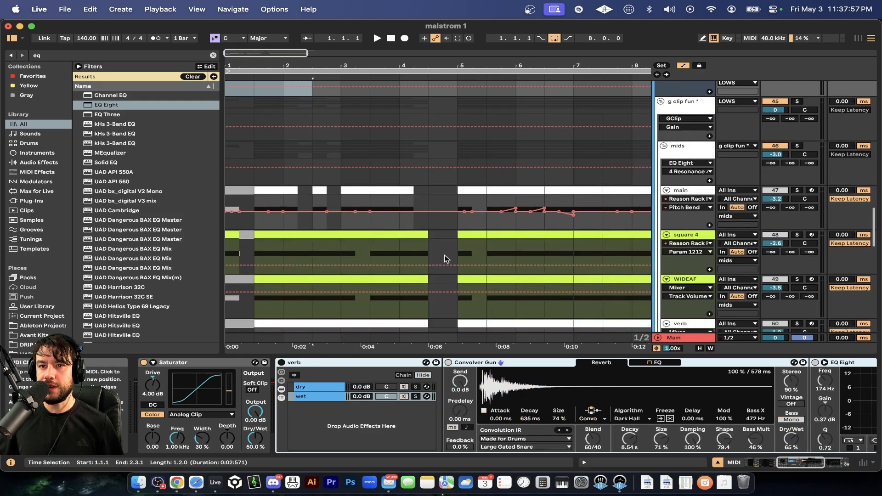
scroll(445, 259, down, 2)
click(679, 141)
click(796, 141)
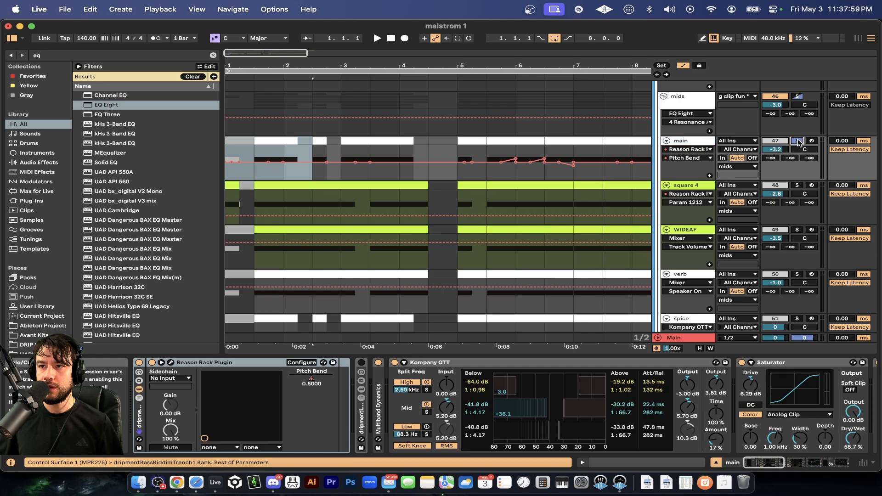
click(684, 186)
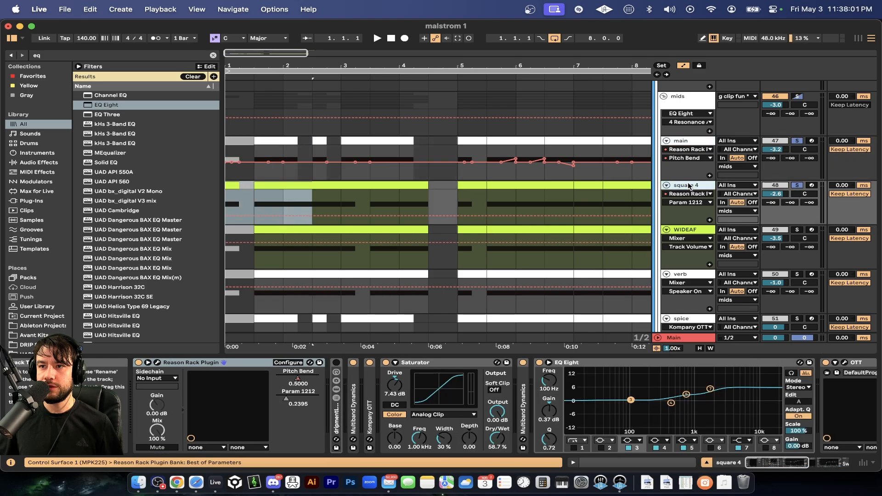
click(798, 142)
click(277, 152)
key(space)
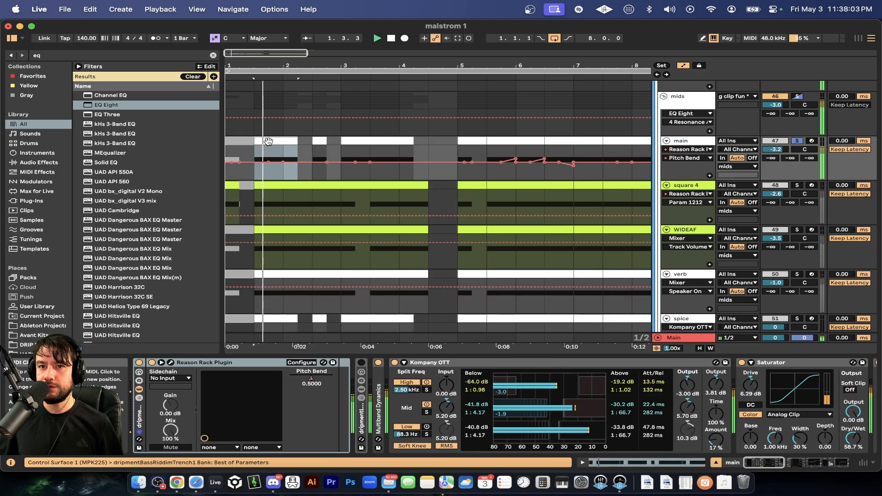
Examine the Malström, Objekt and Scream 4 settings in the main track's Reason Rack Plugin.
click(171, 362)
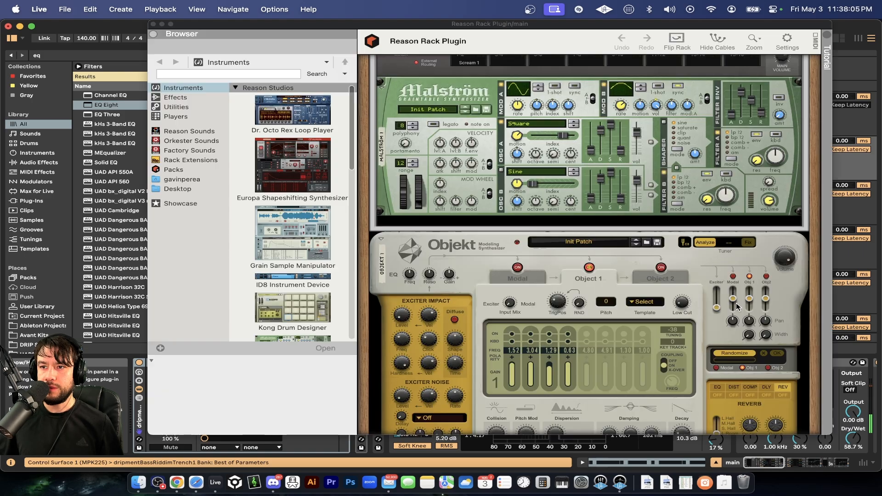
scroll(683, 299, down, 5)
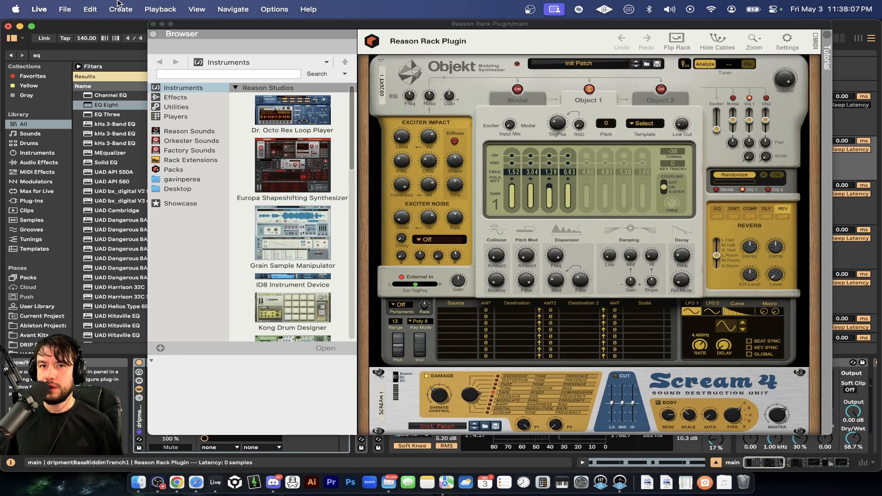
key(super+w)
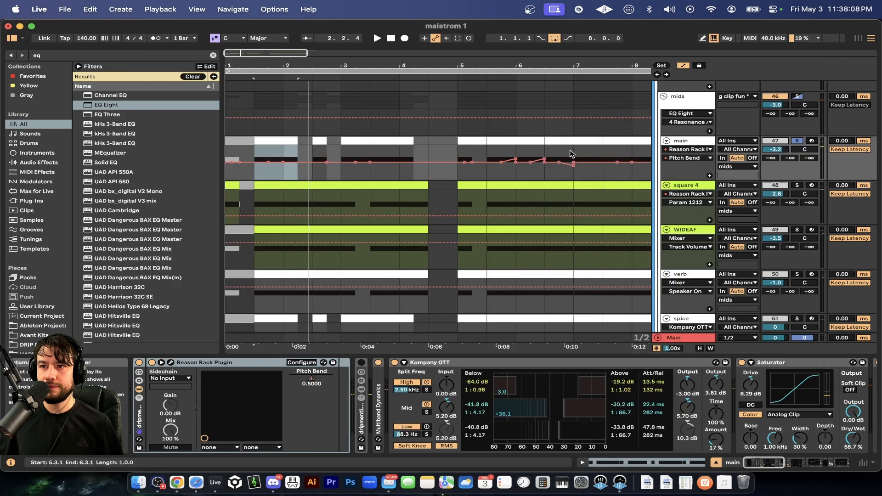
Examine the Objekt and Malström settings in the square 4 track's Reason Rack Plugin and listen to that track soloed.
click(694, 188)
click(157, 363)
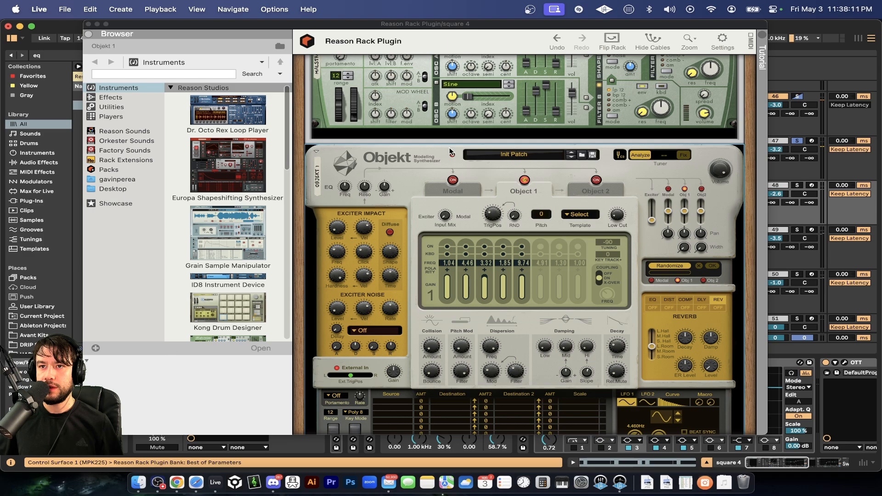
scroll(450, 153, up, 5)
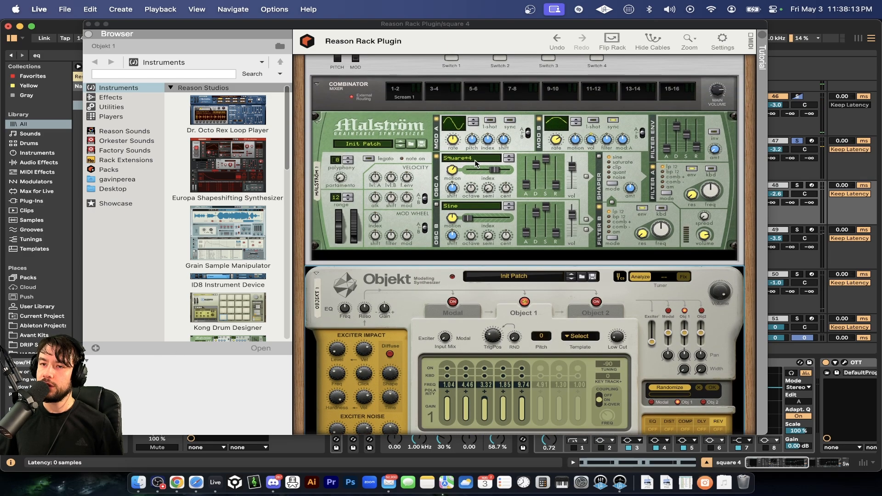
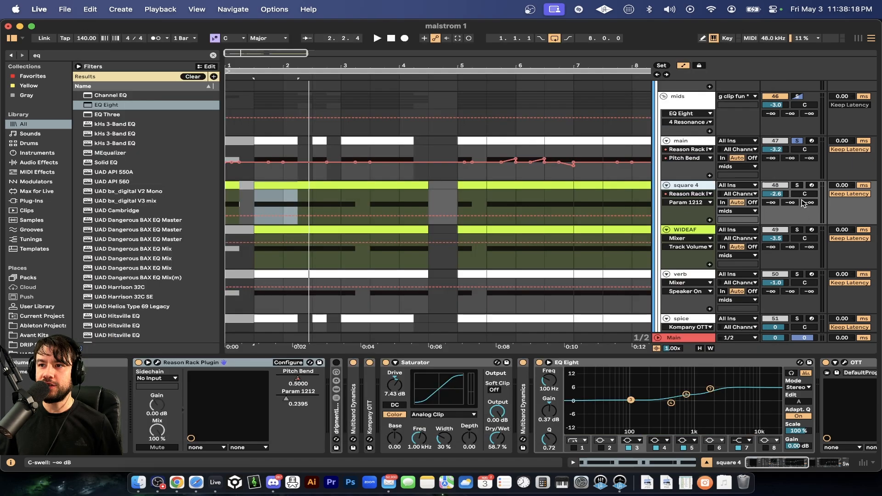
click(797, 185)
key(space)
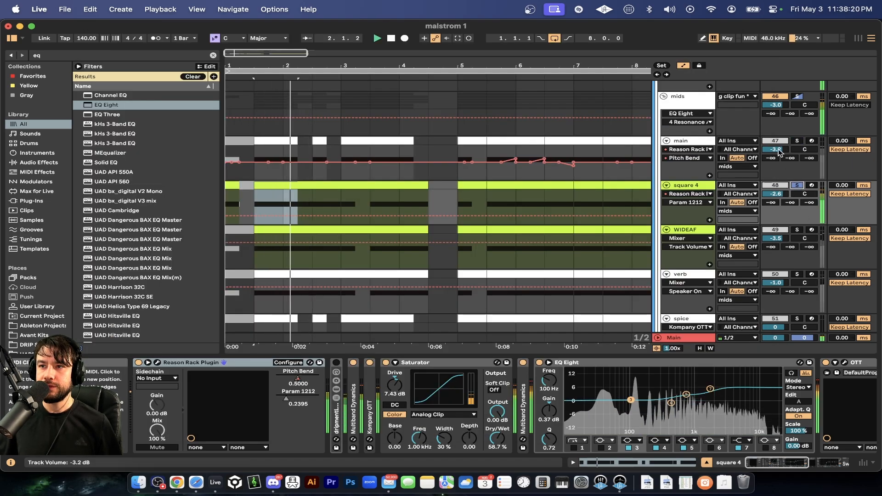
key(space)
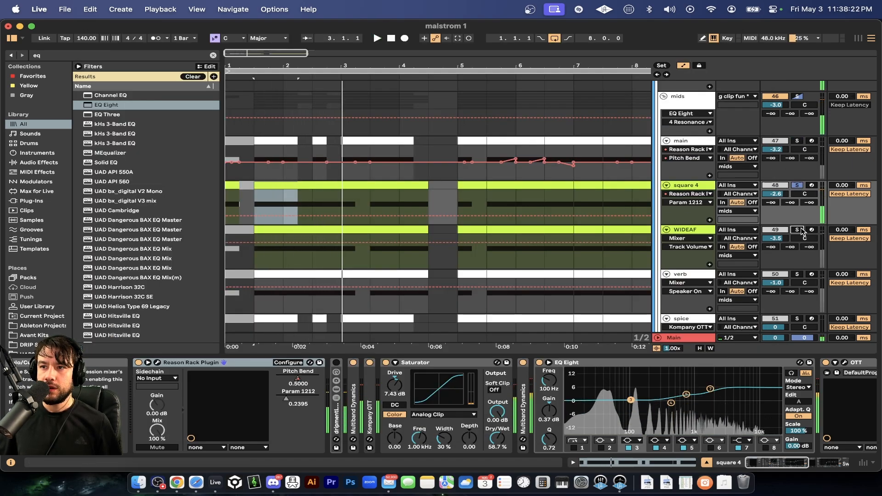
Solo the WIDEAF track and inspect the Yo Man! and Haas delays at the end of its device chain.
click(797, 229)
click(690, 230)
scroll(635, 439, right, 10)
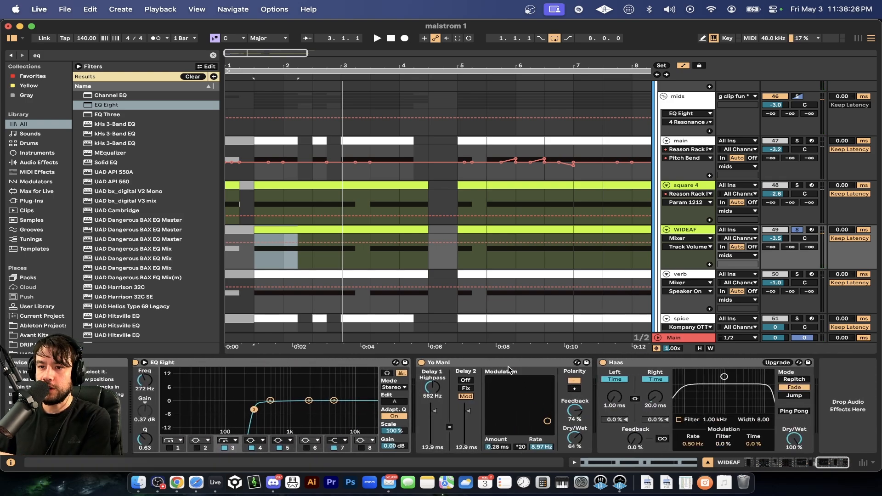
click(552, 363)
click(647, 364)
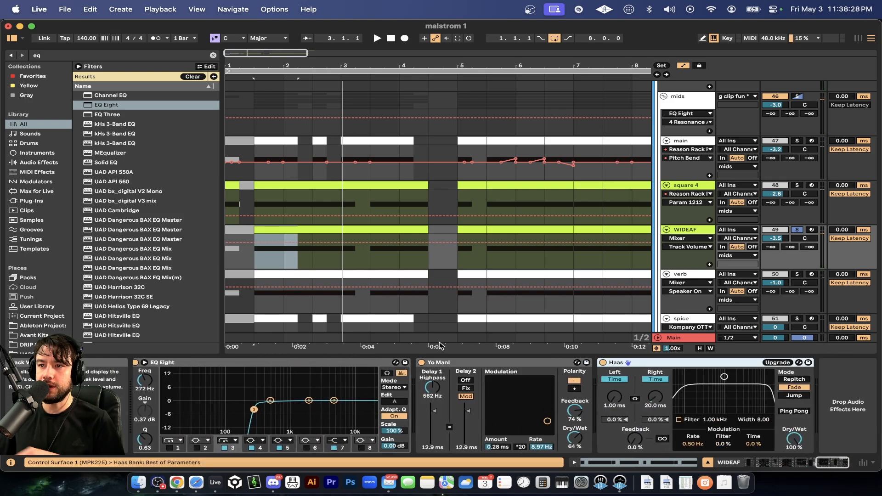
Compare the soloed WIDEAF track's sound with its Yo Man! and Haas devices bypassed and enabled.
key(space)
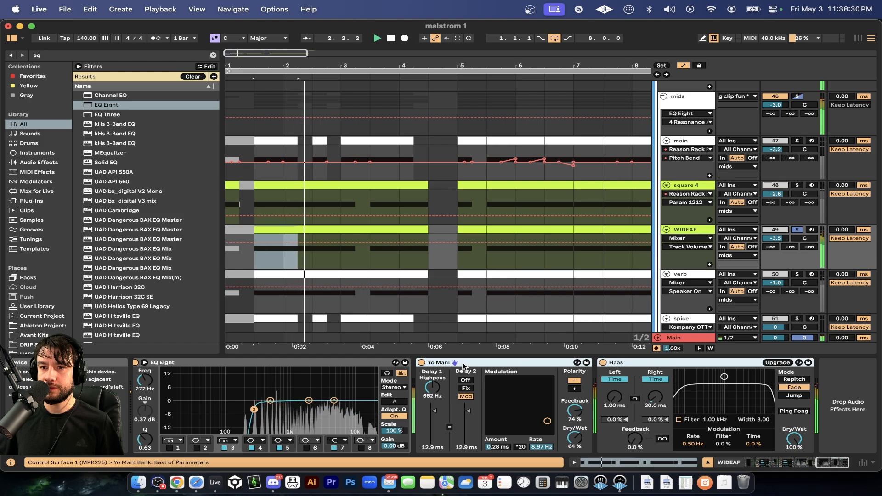
click(421, 363)
key(space)
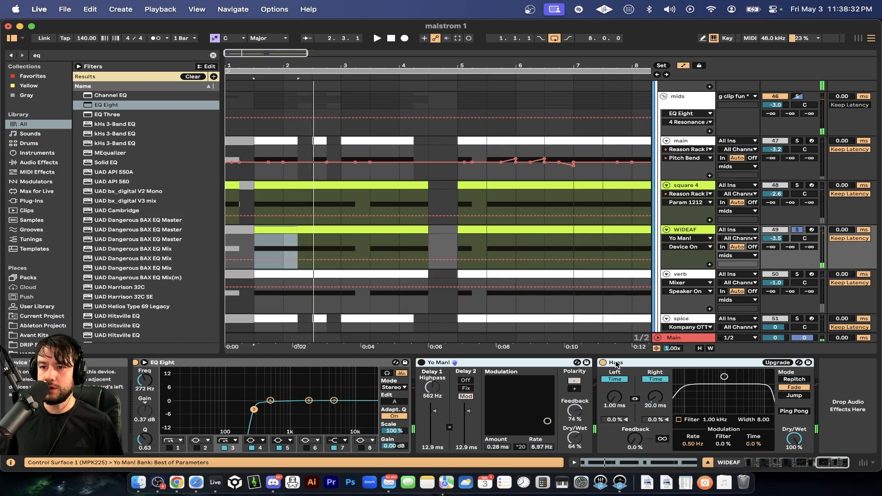
click(602, 363)
key(space)
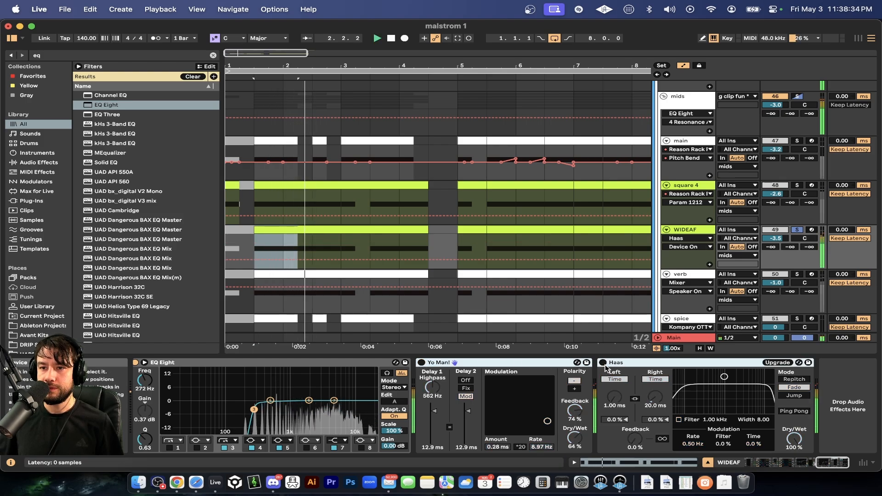
click(603, 363)
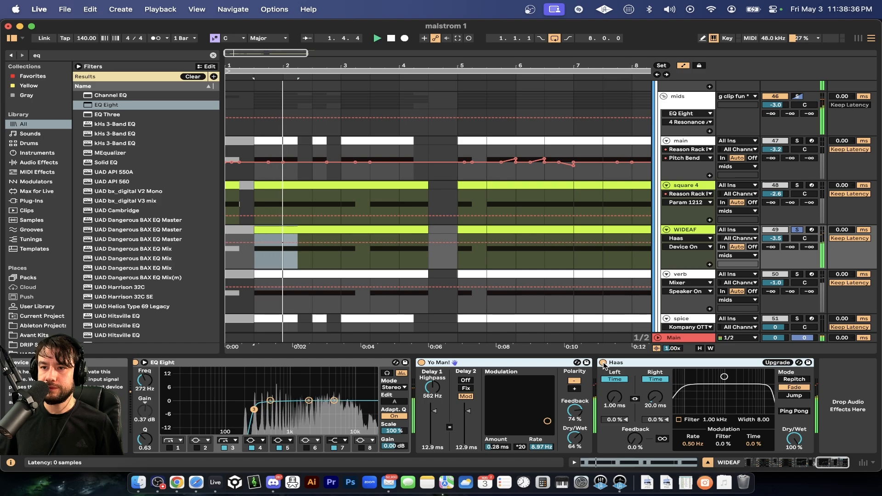
key(space)
Solo the verb track, inspect its Reverb settings and listen to it.
scroll(604, 300, down, 2)
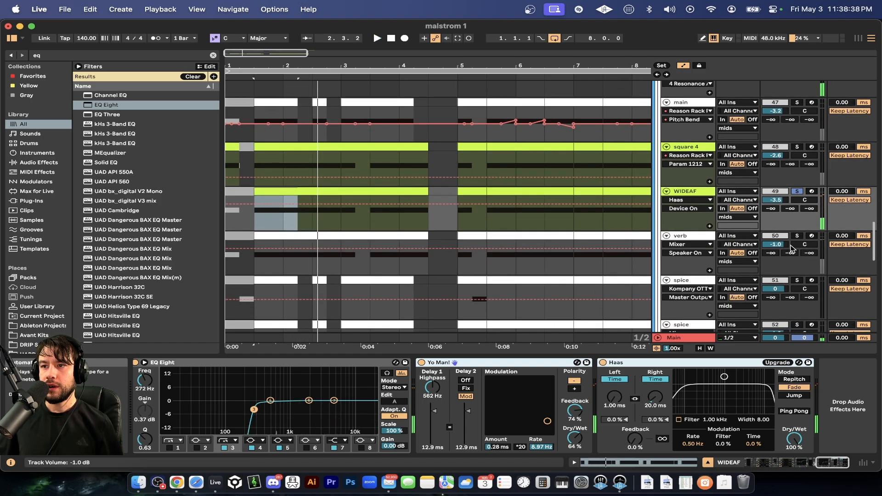
click(795, 235)
click(795, 235)
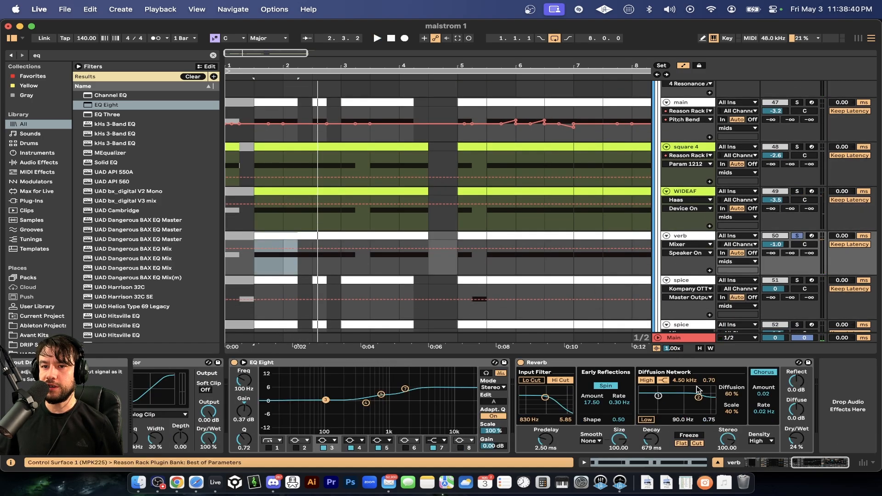
key(space)
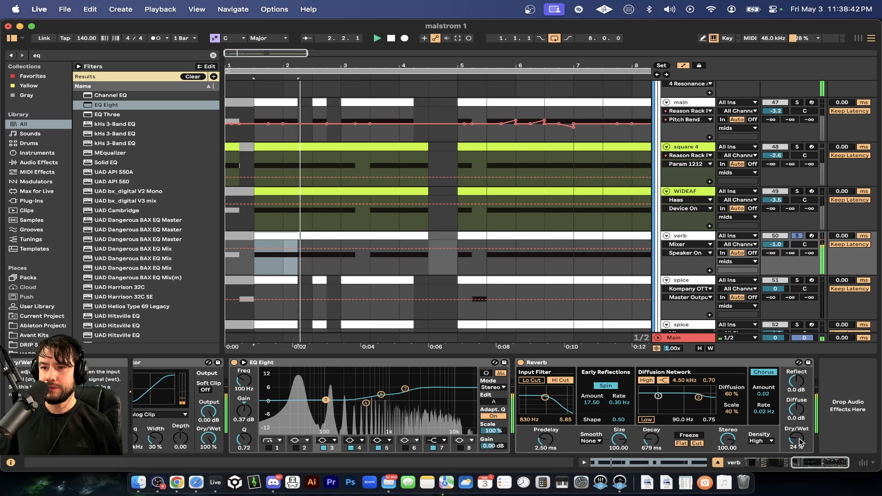
key(space)
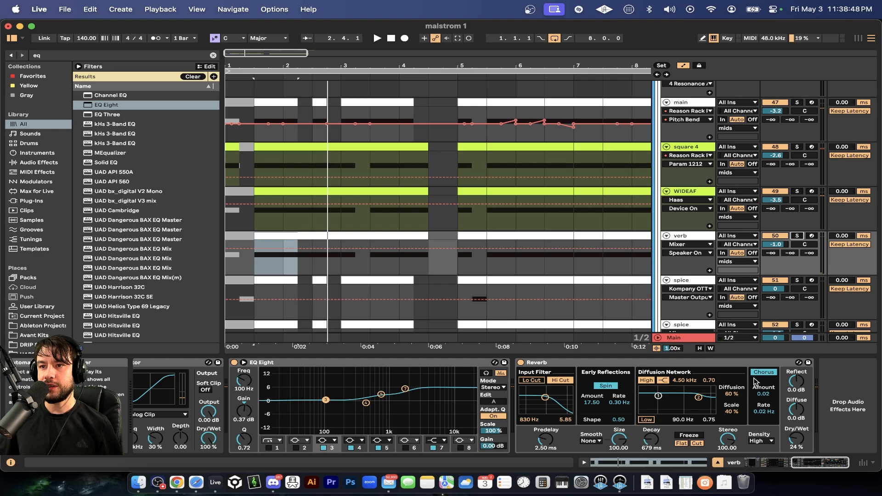
Review the device chains of the test track and the MIDI track.
drag(608, 355, 608, 360)
scroll(608, 360, up, 8)
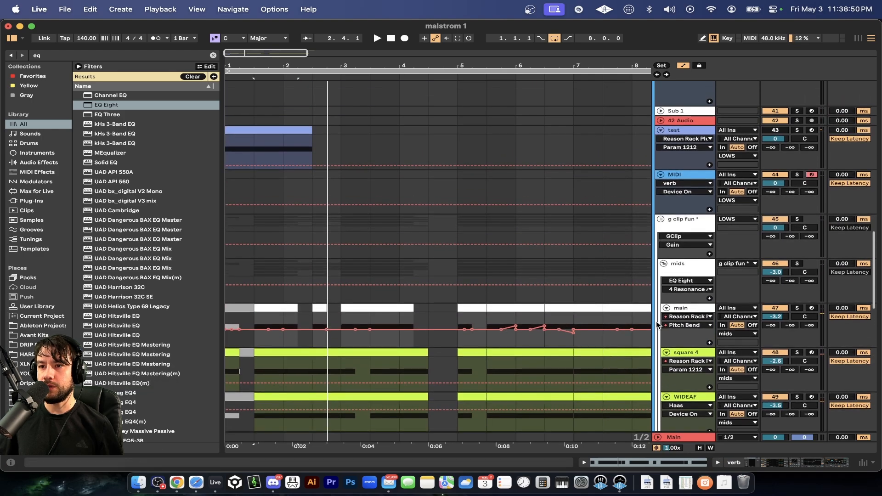
double_click(684, 134)
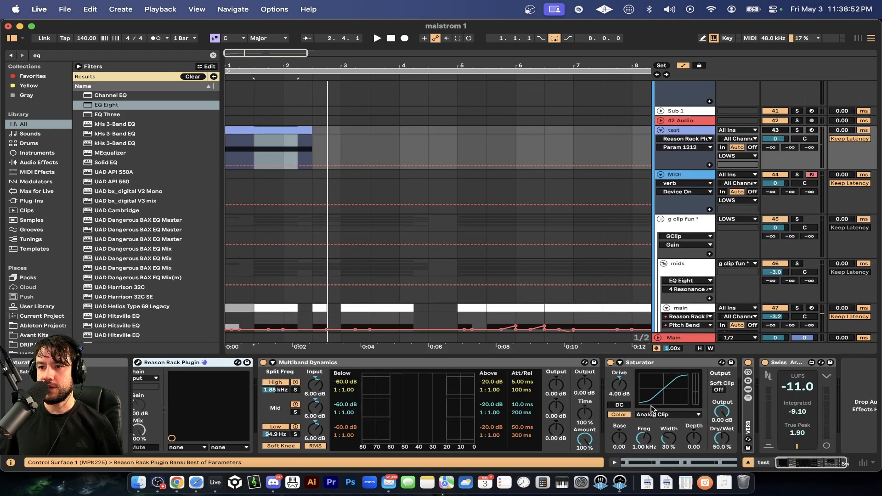
click(688, 178)
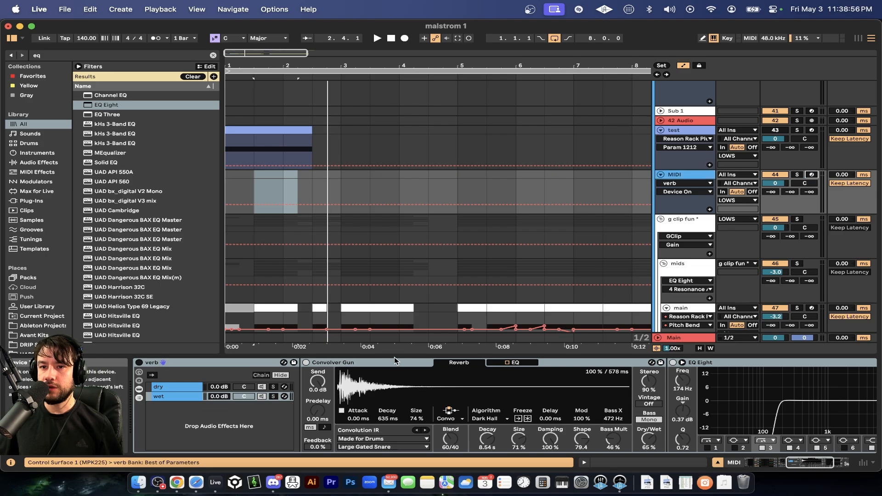
Hide the device view and play the full arrangement of bass layers from 1.1.1.
drag(393, 356, 393, 360)
scroll(392, 356, down, 3)
click(226, 291)
scroll(226, 292, up, 3)
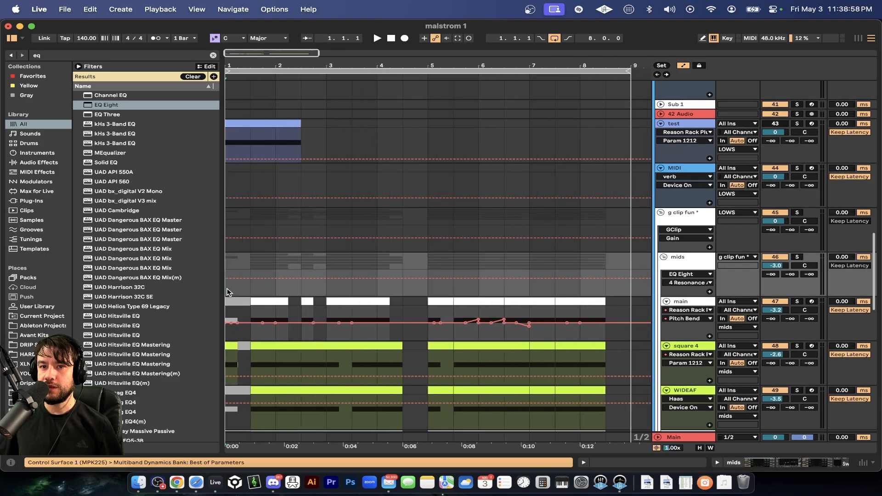
scroll(357, 232, down, 6)
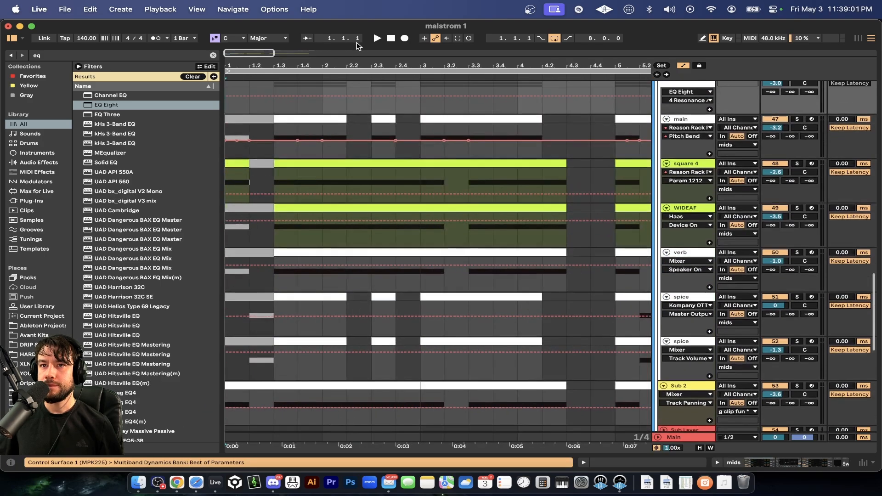
click(394, 39)
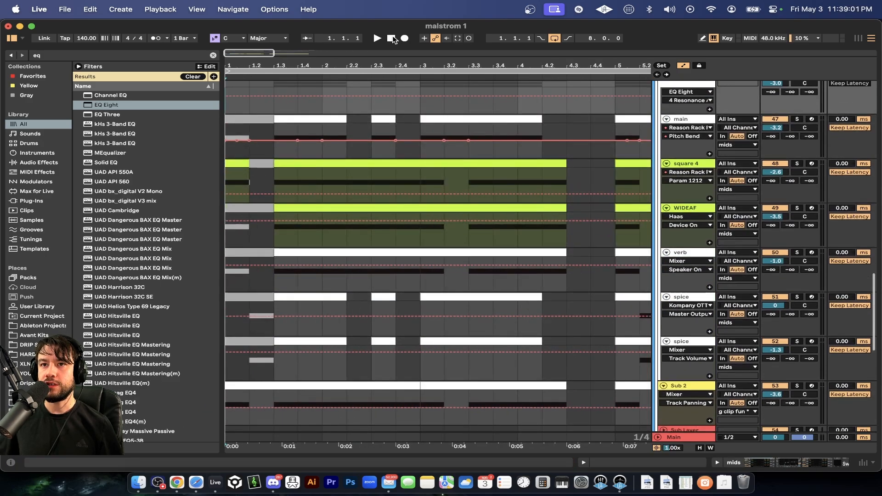
scroll(387, 212, up, 10)
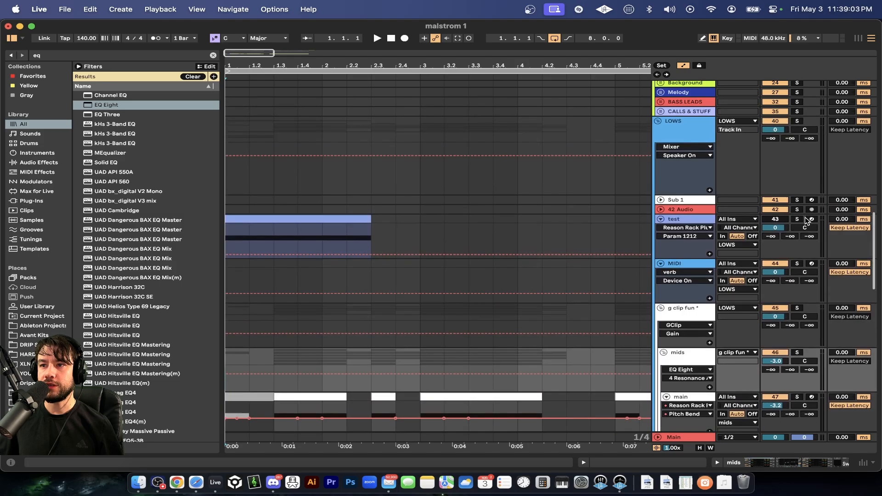
key(space)
scroll(368, 229, down, 5)
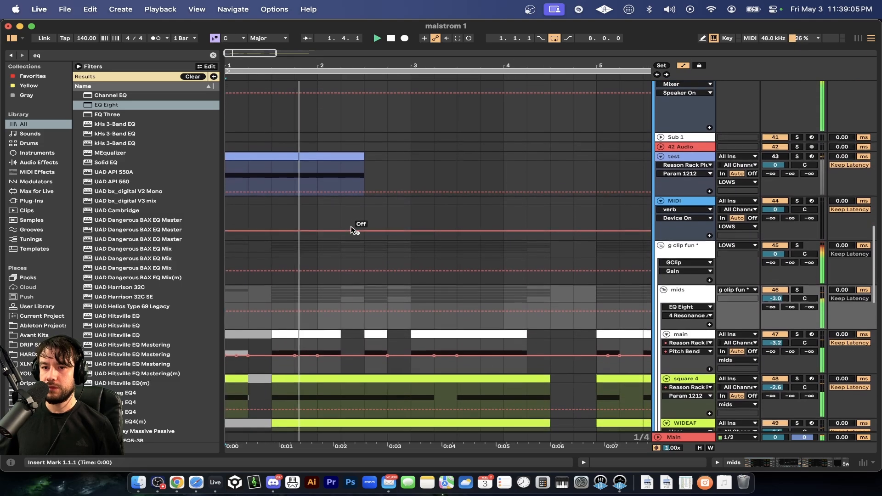
scroll(352, 229, down, 5)
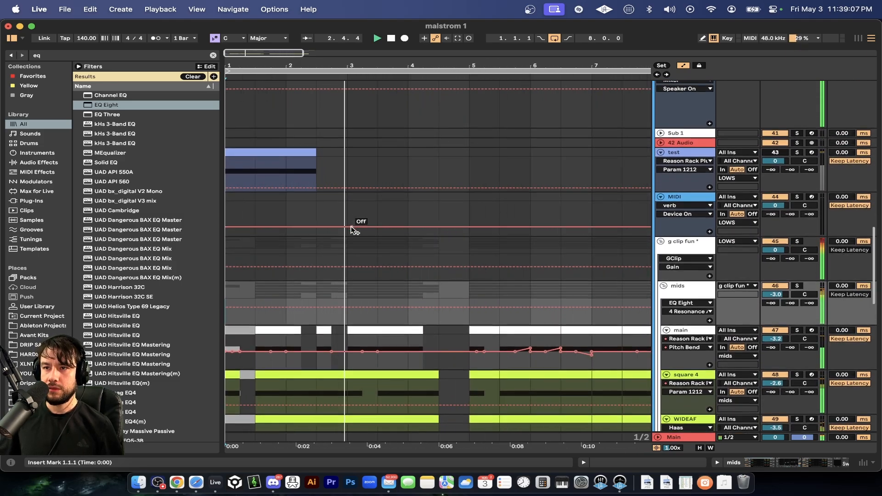
Stop playback and shift the test track's MIDI clip so it starts at 1.3.1.
scroll(352, 228, up, 4)
drag(244, 191, 279, 191)
key(space)
scroll(619, 274, down, 4)
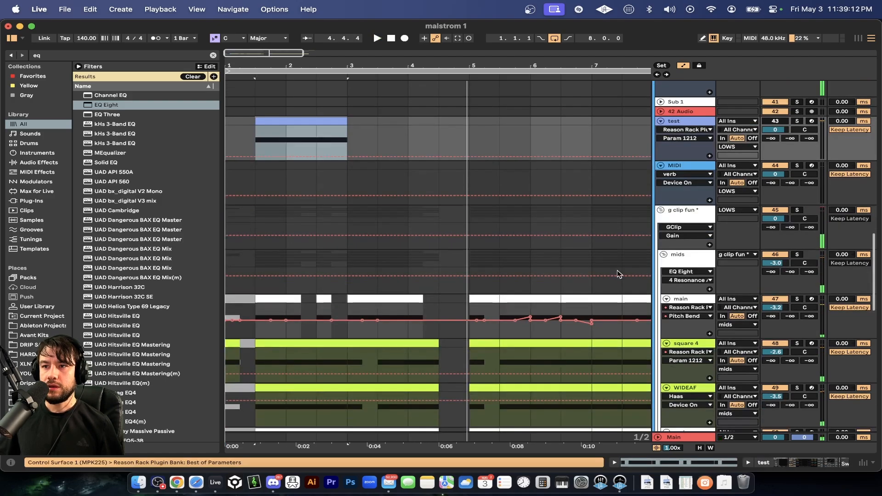
Look over the g clip fun group, the test clip and the mids group.
double_click(680, 220)
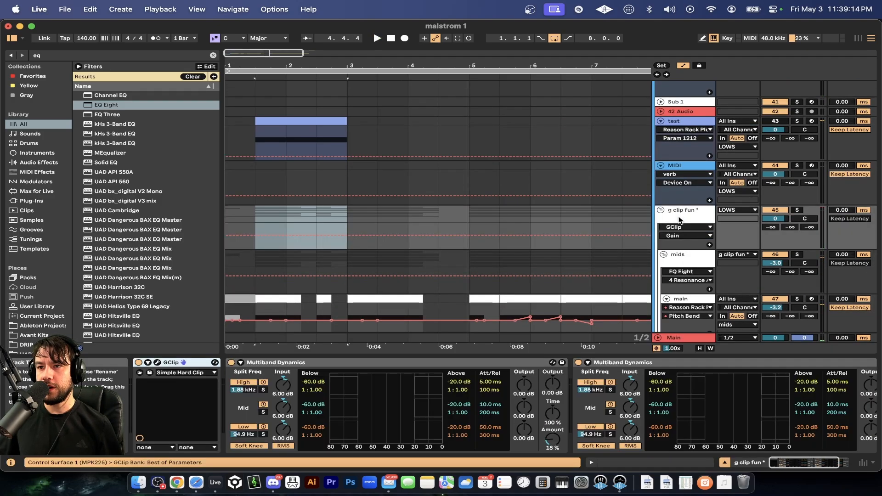
click(506, 357)
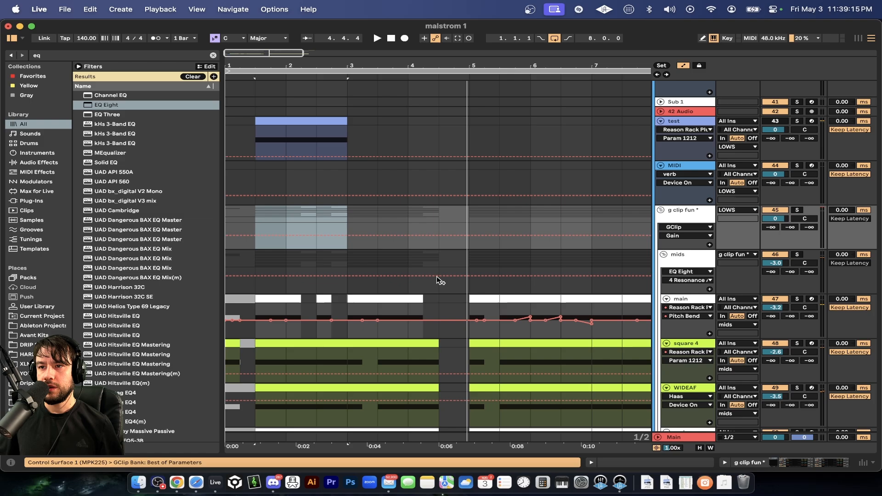
click(304, 122)
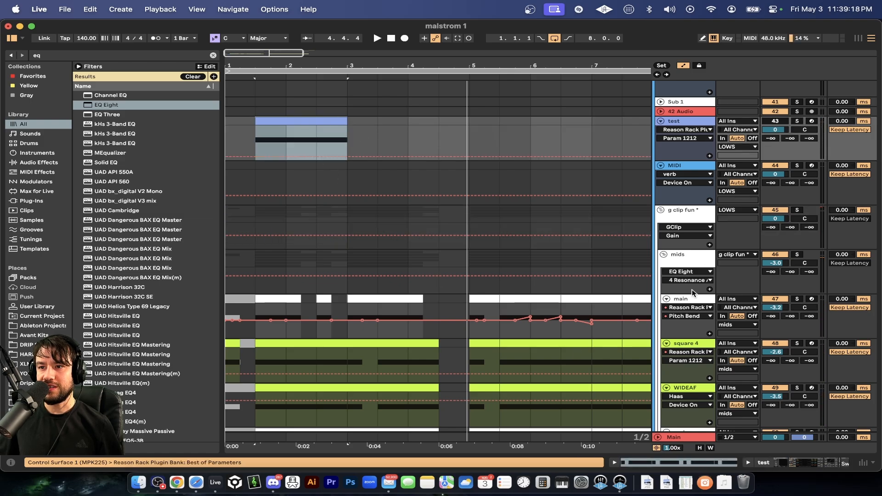
scroll(686, 306, down, 3)
click(680, 198)
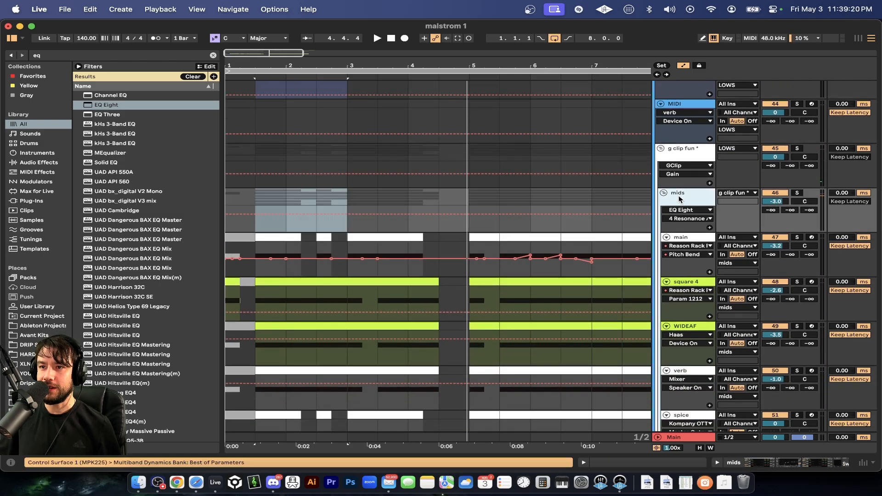
click(677, 155)
scroll(726, 188, up, 4)
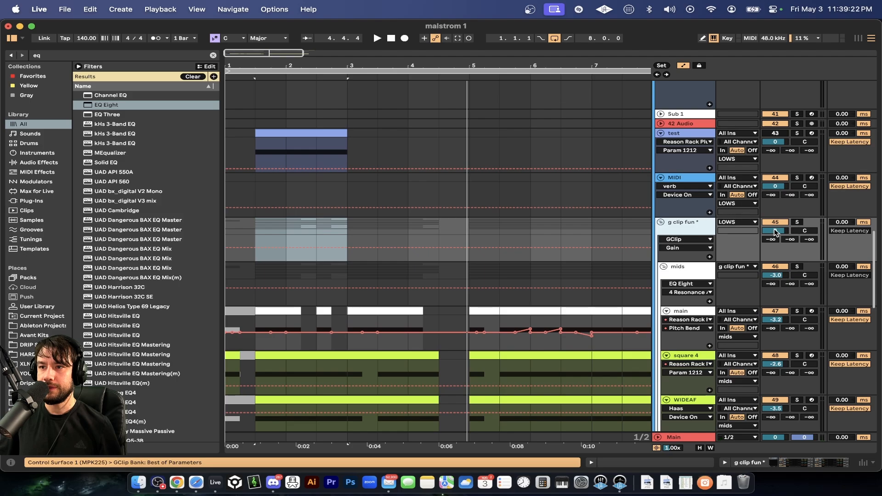
Show the g clip fun group's device chain and fold the mids group.
double_click(691, 231)
click(667, 273)
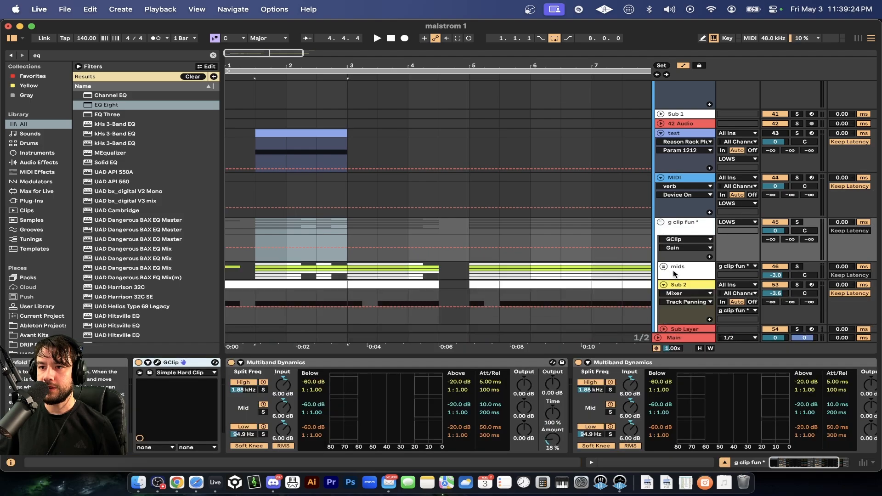
scroll(673, 270, down, 2)
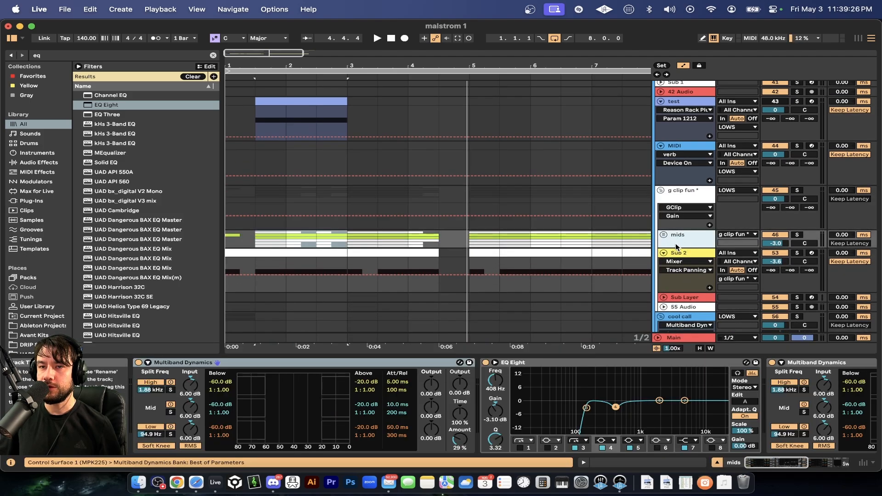
Review the device chains of the Sub 2 track and the mids and g clip fun groups.
click(687, 257)
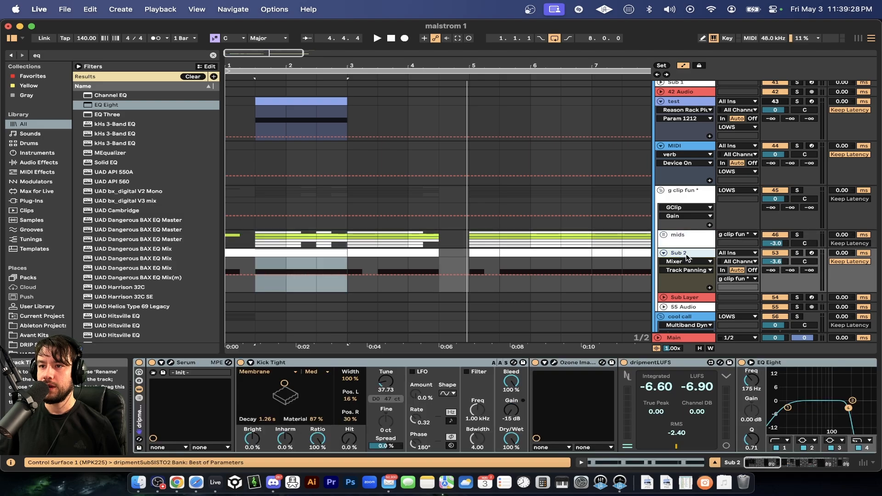
click(676, 242)
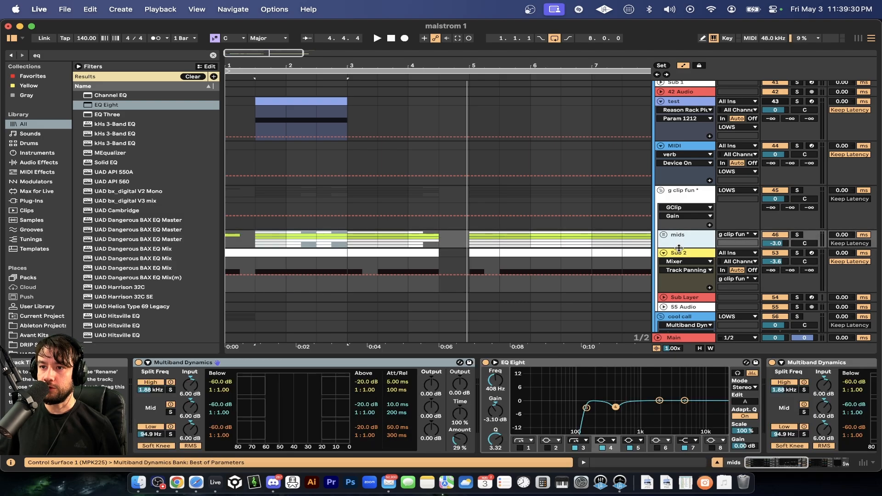
click(680, 252)
click(680, 240)
click(679, 200)
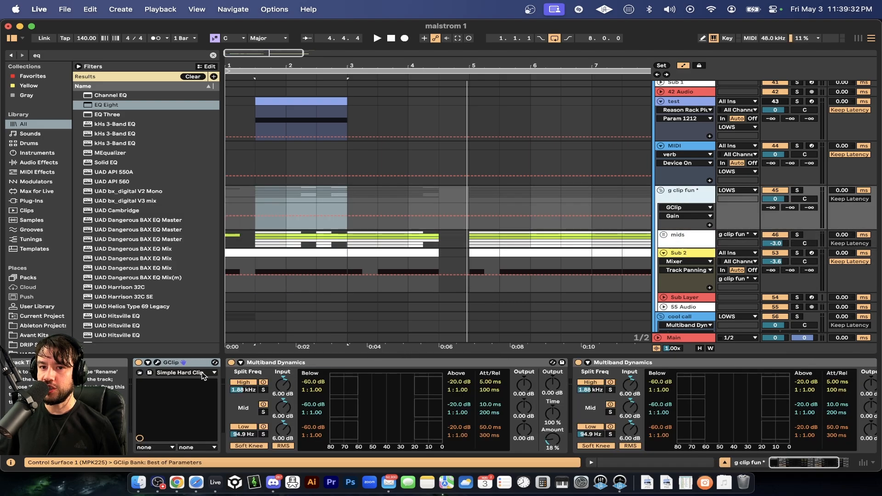
Inspect the GClip plug-in window on the g clip fun group while listening to the group soloed.
click(170, 363)
click(157, 363)
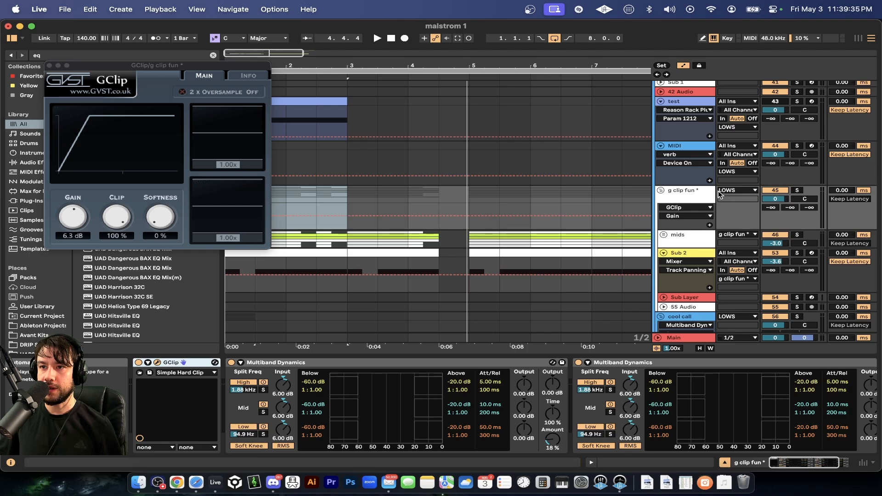
key(space)
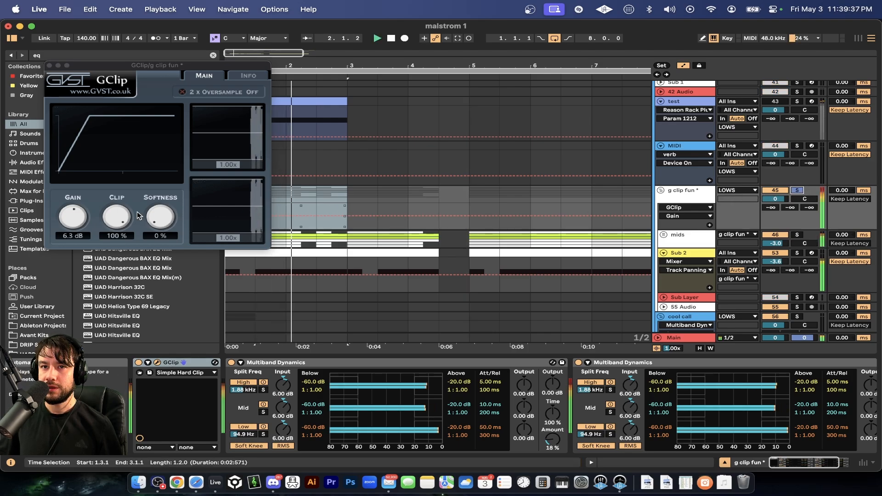
key(space)
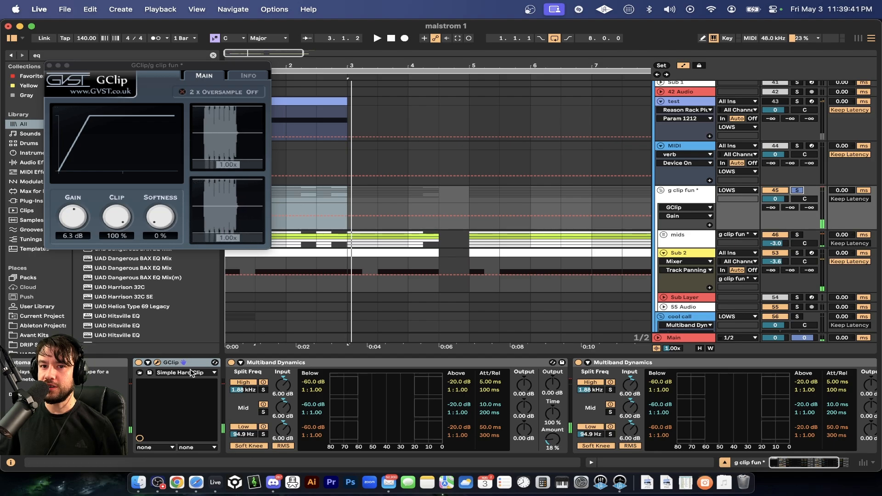
Compare the soloed g clip fun group's sound with GClip bypassed and enabled.
click(139, 363)
key(space)
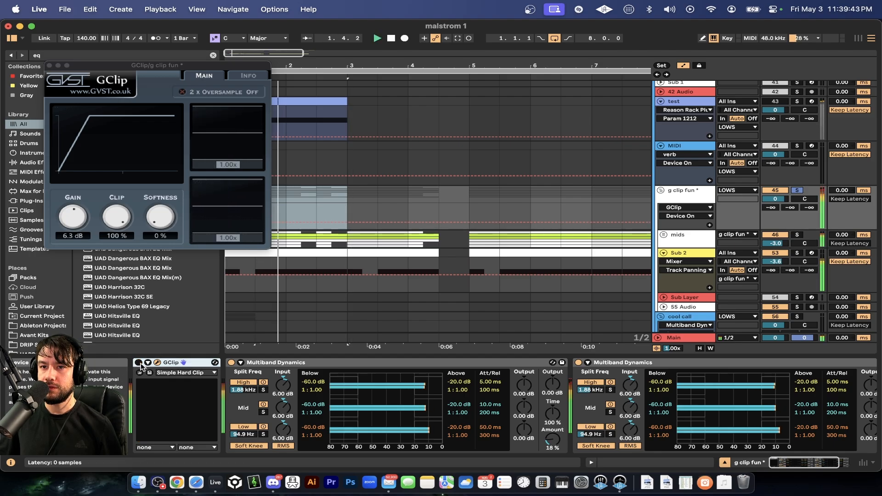
key(space)
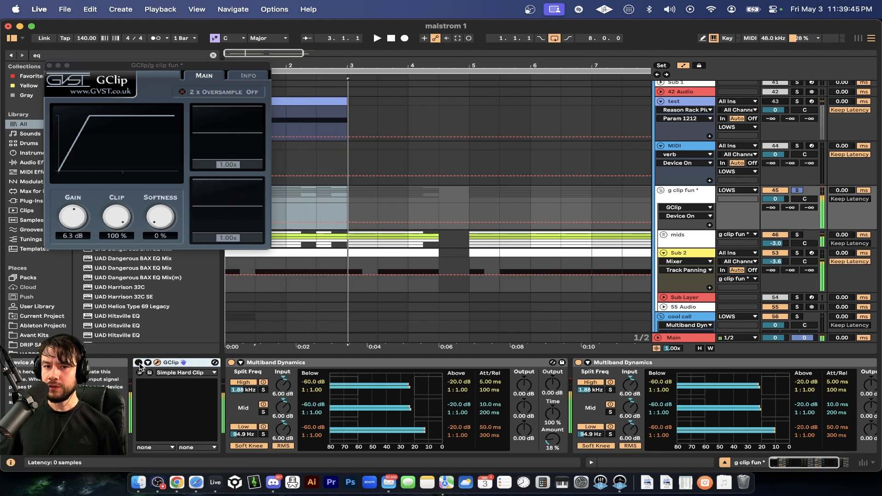
key(space)
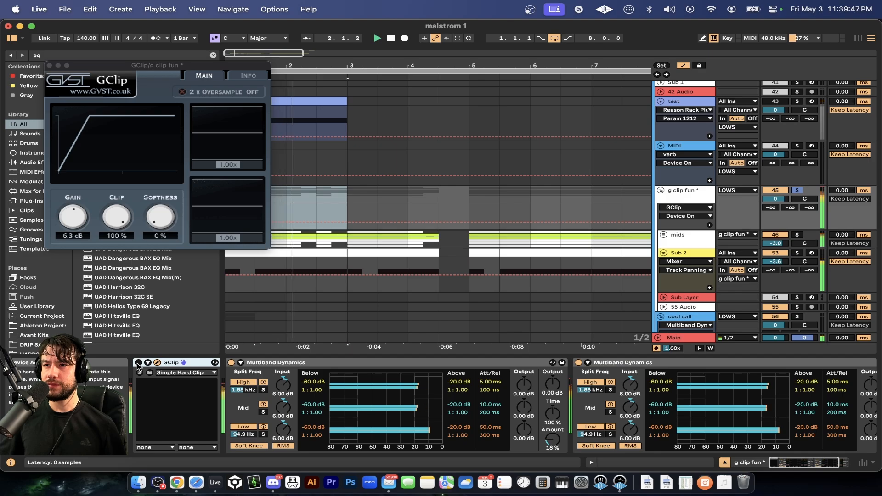
click(138, 363)
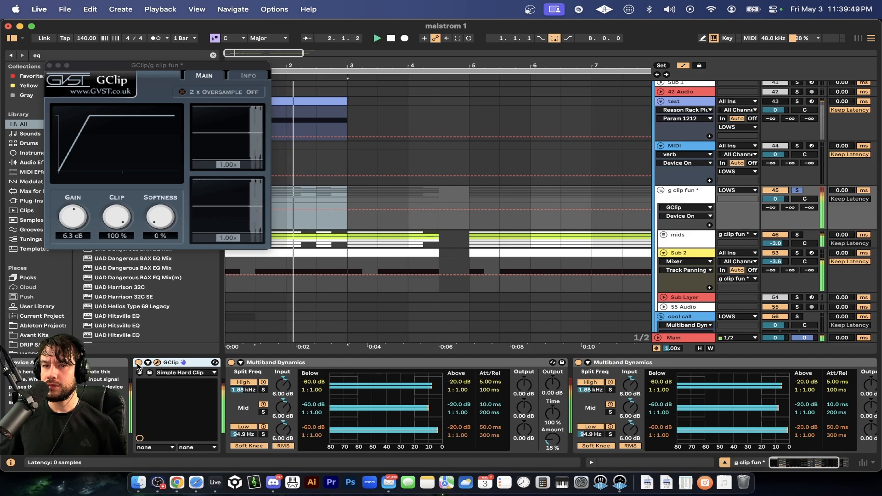
key(space)
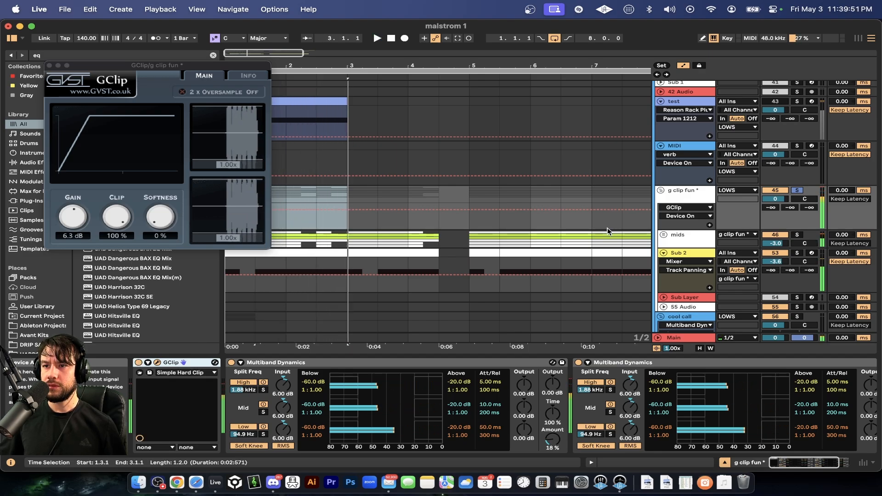
Solo the Sub 2 track and listen to it.
key(space)
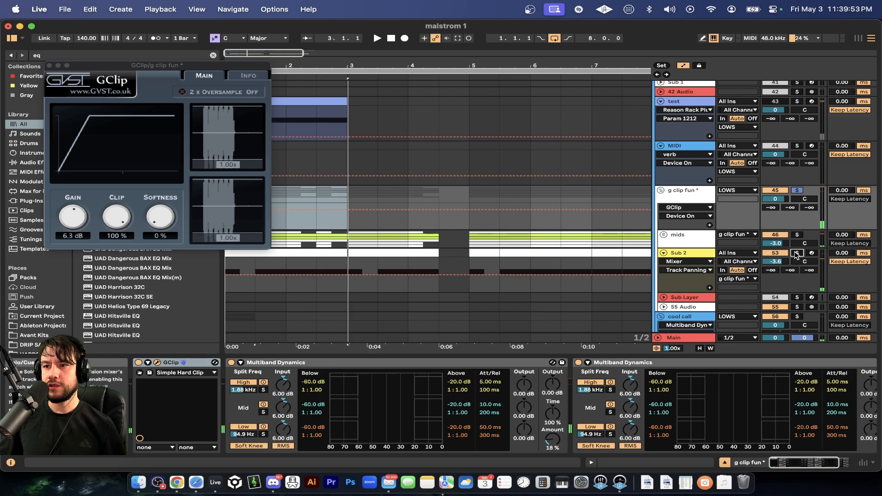
click(796, 253)
key(space)
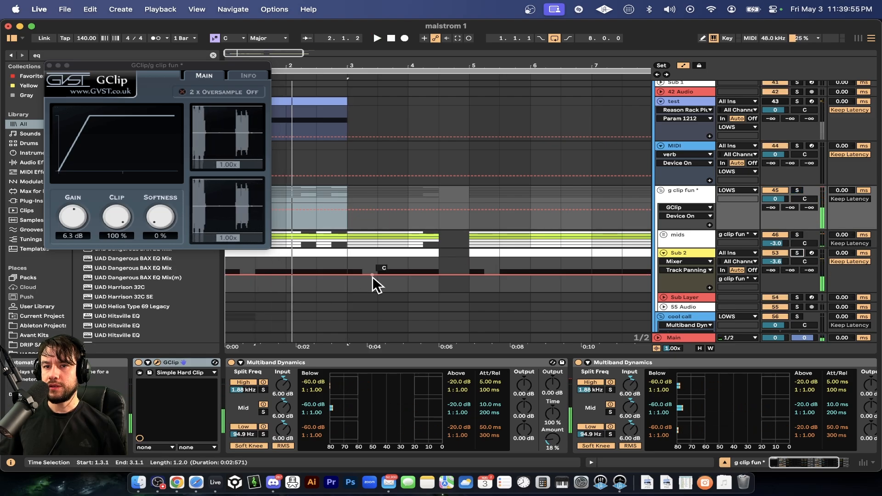
Inspect the Sub 2 track's Serum patch and close its window.
click(689, 254)
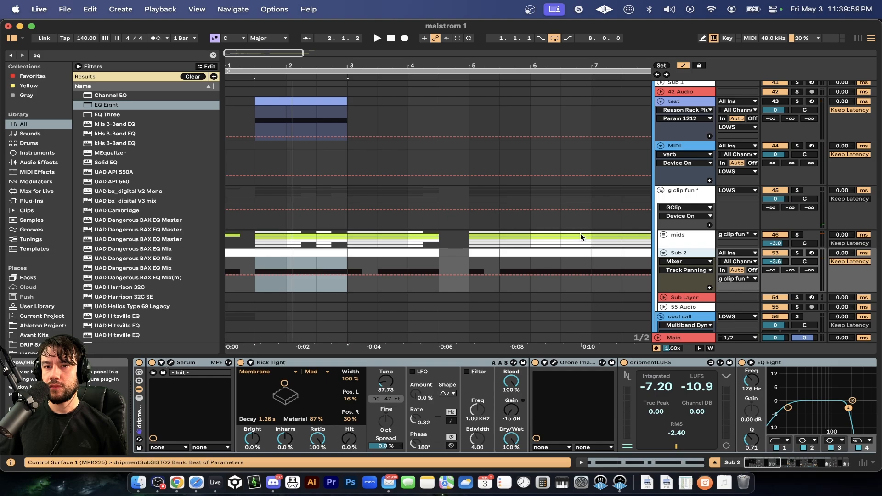
key(super+alt+p)
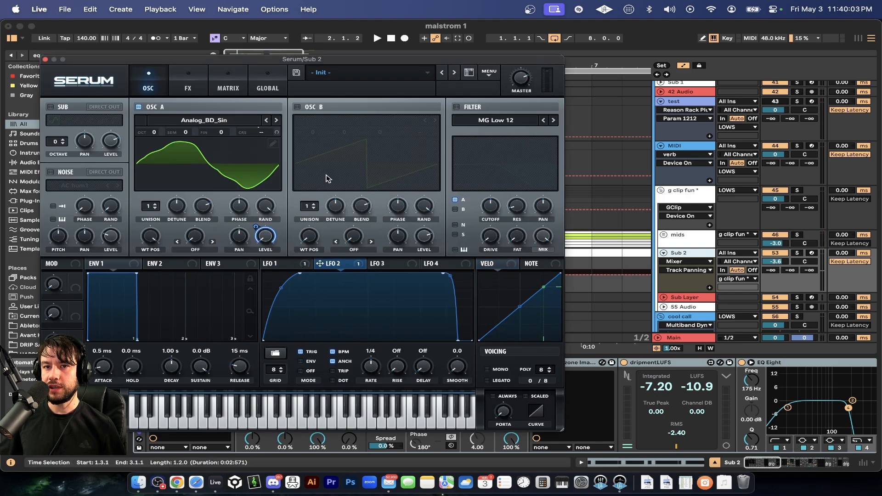
click(45, 59)
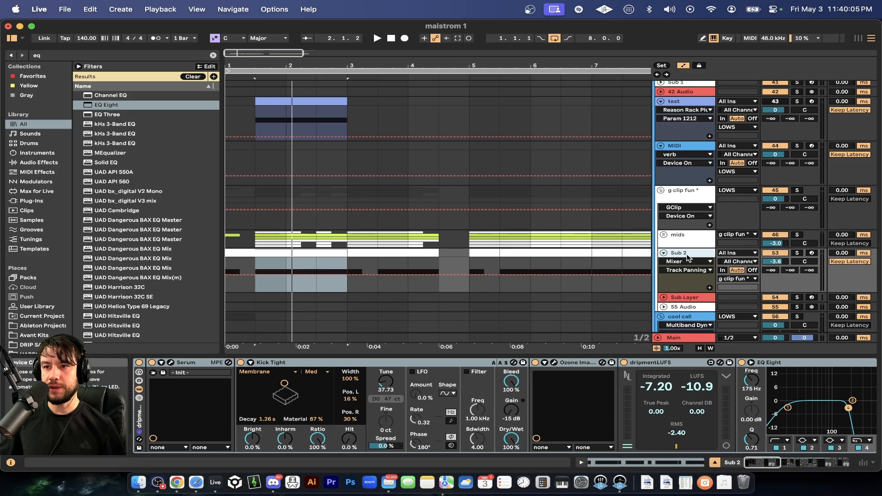
Review the device chains of the test track, the g clip fun group and the mids group.
click(304, 98)
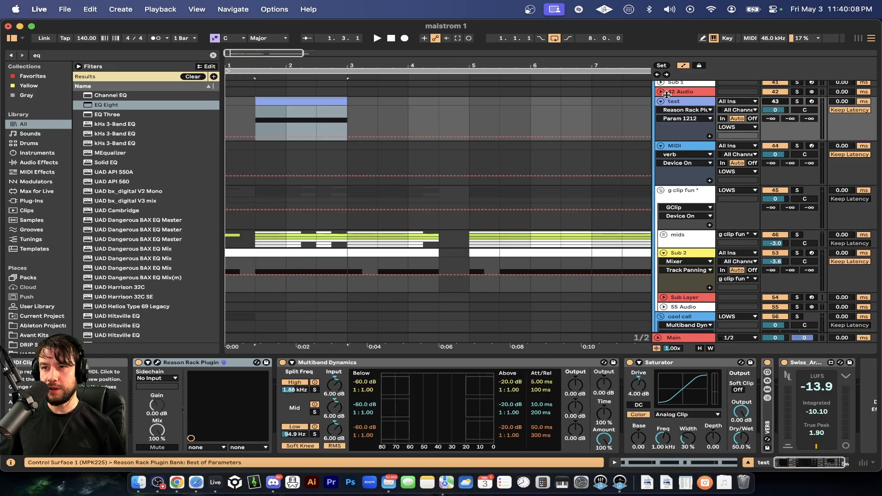
click(681, 207)
click(678, 196)
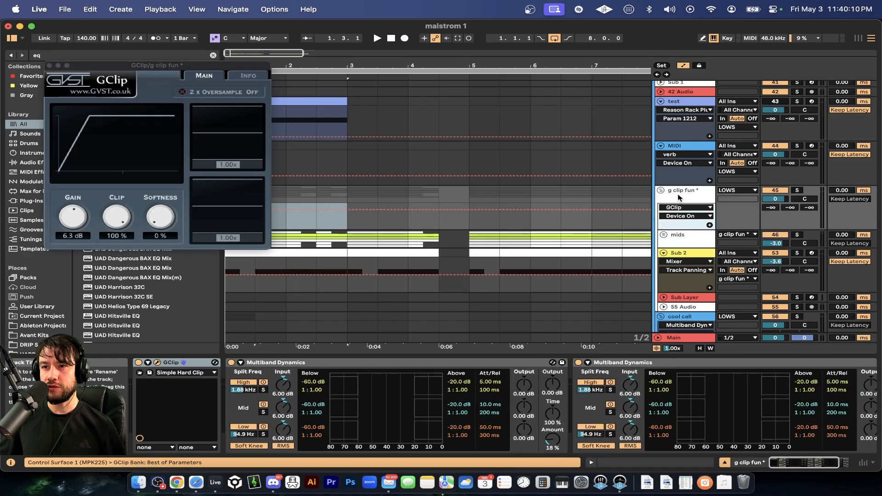
click(683, 196)
click(678, 243)
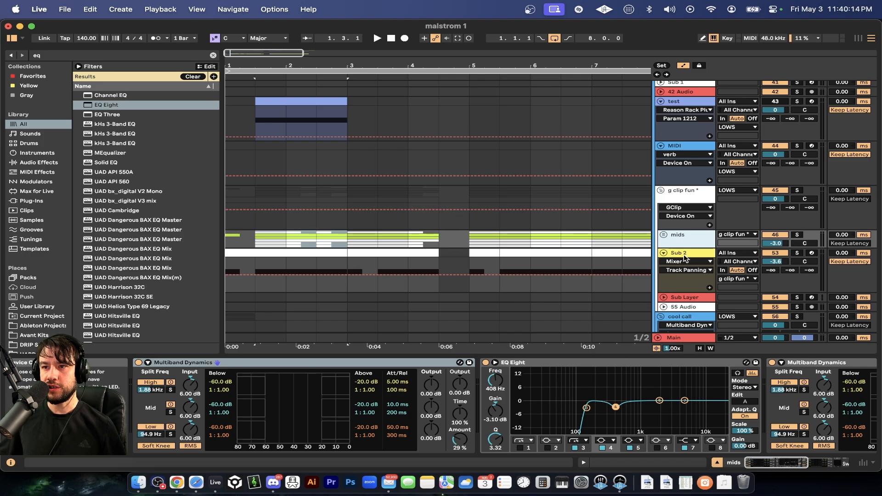
click(696, 198)
Solo the g clip fun group and listen to the combined mids and sub layers.
key(space)
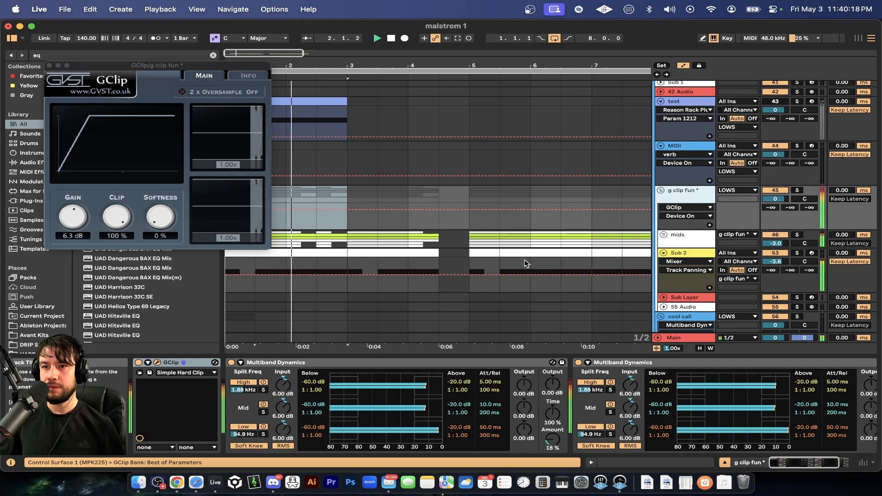
click(797, 190)
key(space)
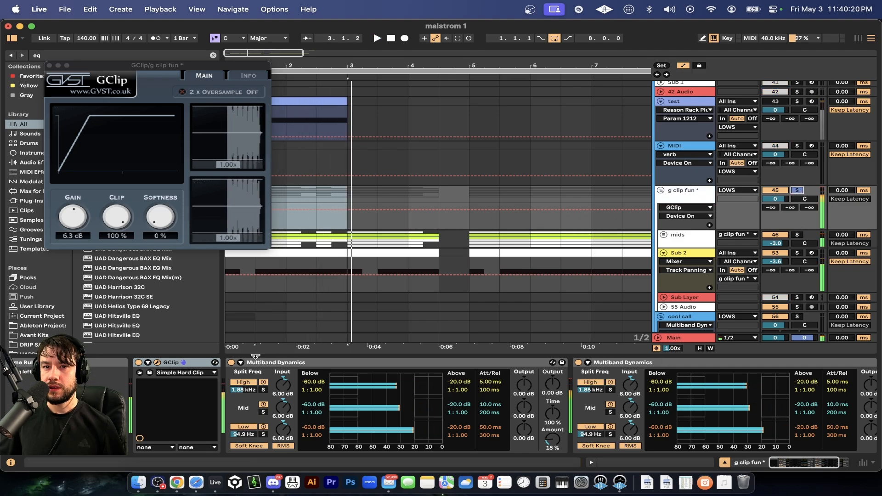
Compare the g clip fun group's sound with its two Multiband Dynamics devices bypassed and enabled, and check their Amount settings.
click(231, 363)
key(space)
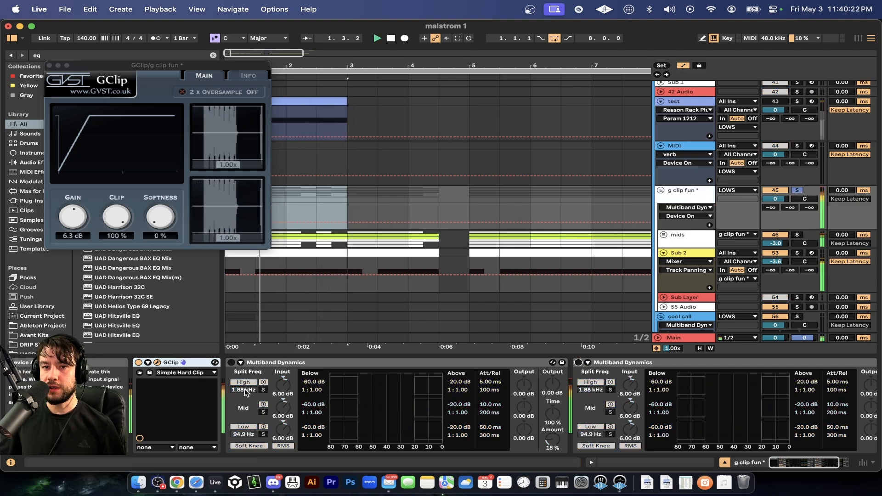
click(231, 363)
click(578, 363)
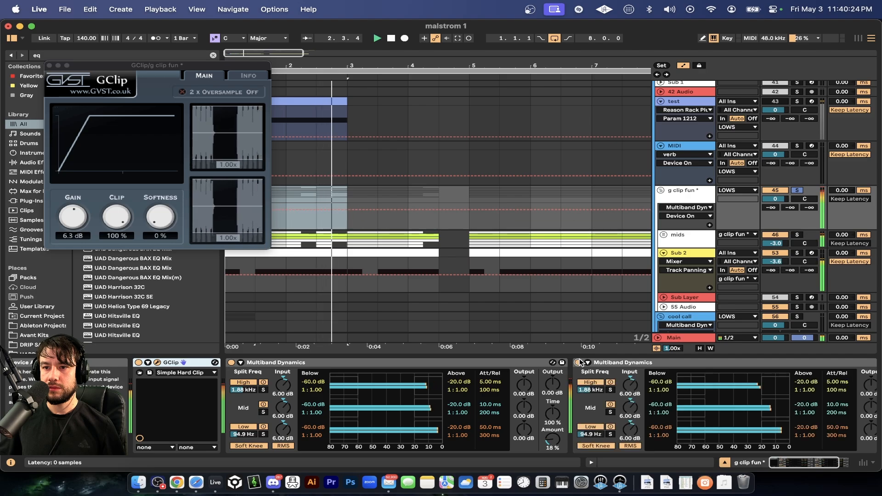
scroll(608, 403, right, 3)
key(space)
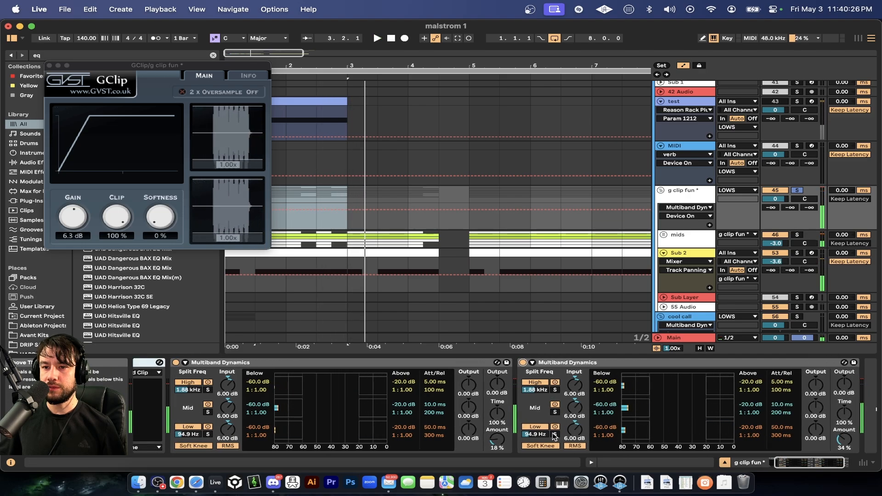
key(space)
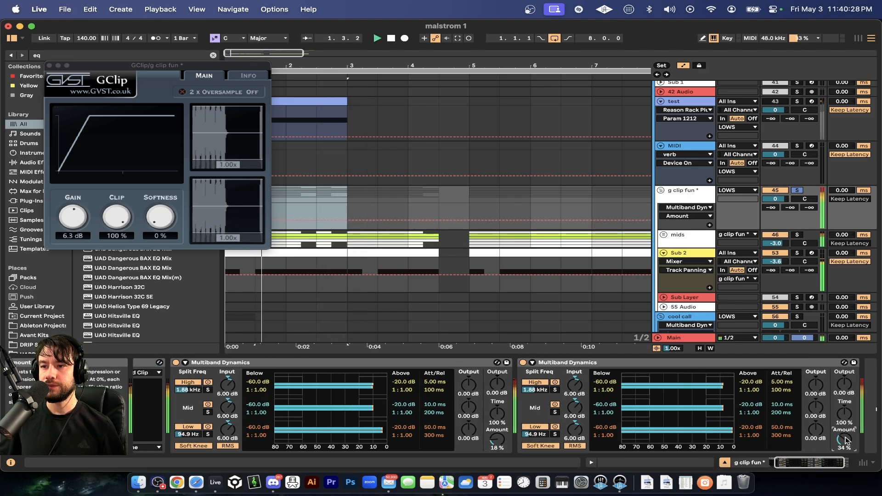
scroll(735, 404, left, 3)
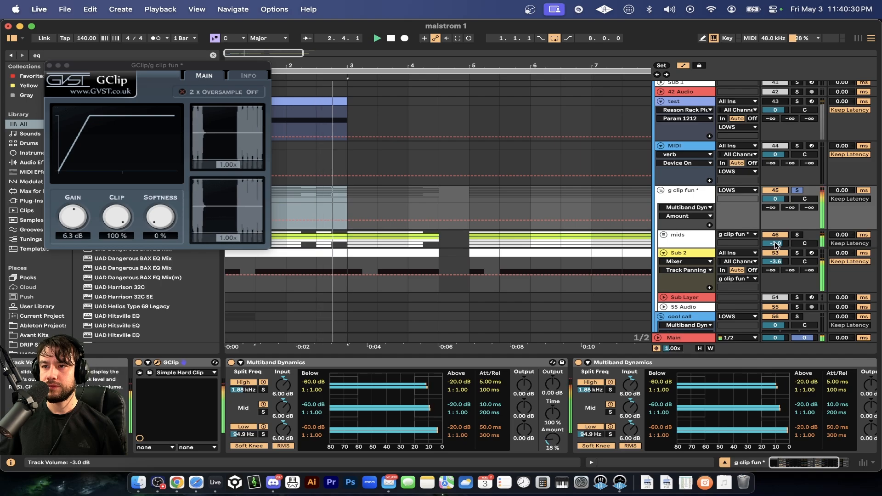
Play the full arrangement from 1.1.1 and examine its stereo image in the Main track's Ozone Imager.
click(390, 39)
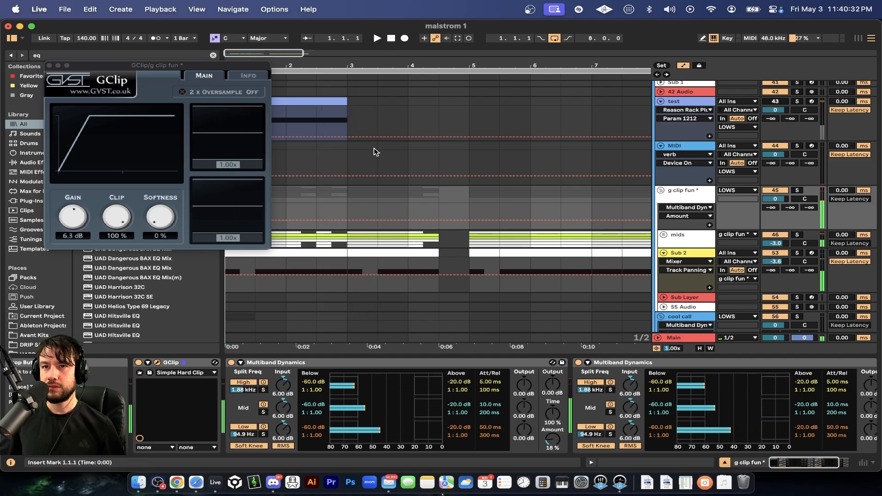
key(space)
click(684, 338)
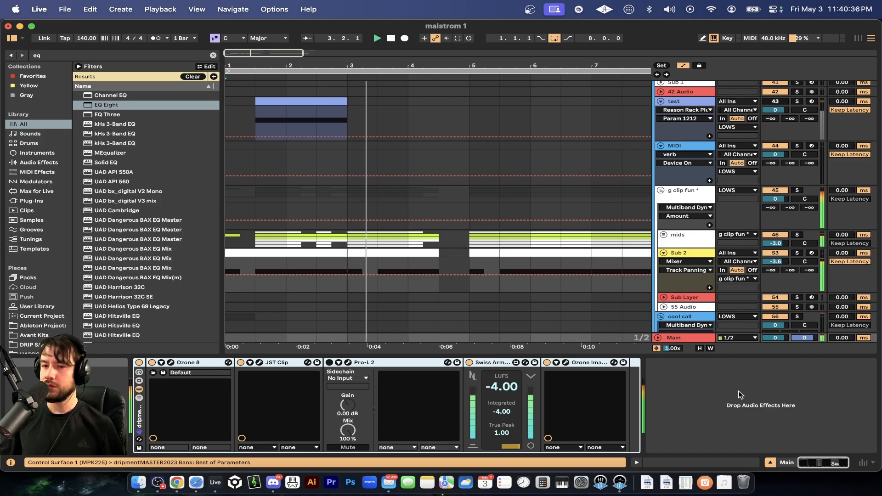
click(566, 362)
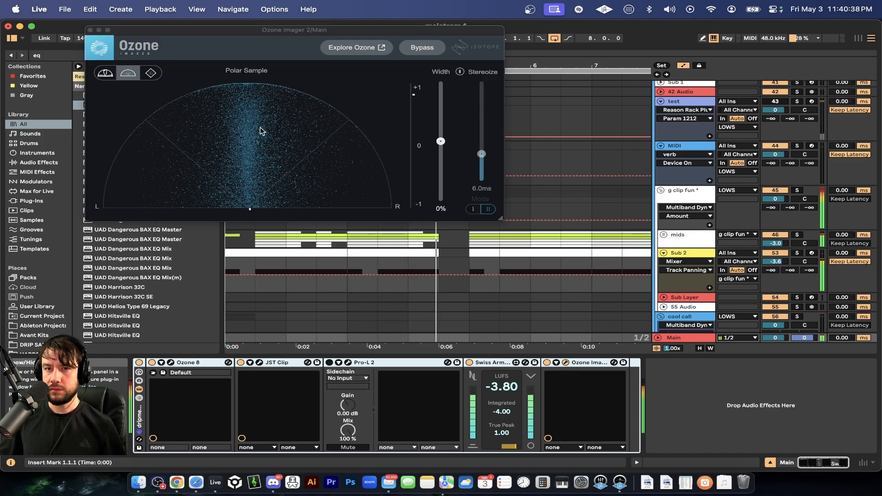
drag(225, 29, 147, 37)
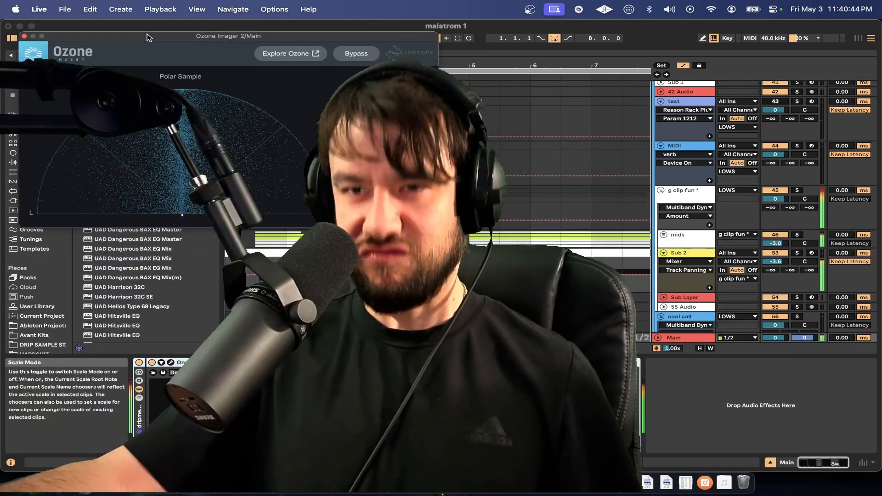